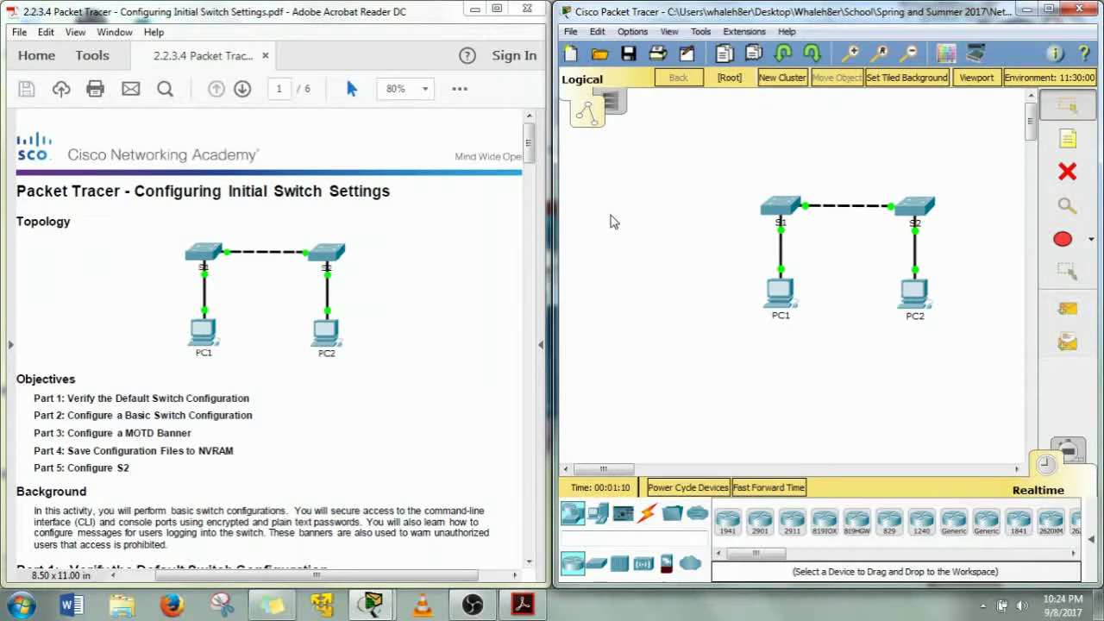
Scroll the lab PDF to Part 1 Step 1 and open PC1's device window
{"action": "left_click_drag", "start_coordinate": [530, 152], "coordinate": [529, 195]}
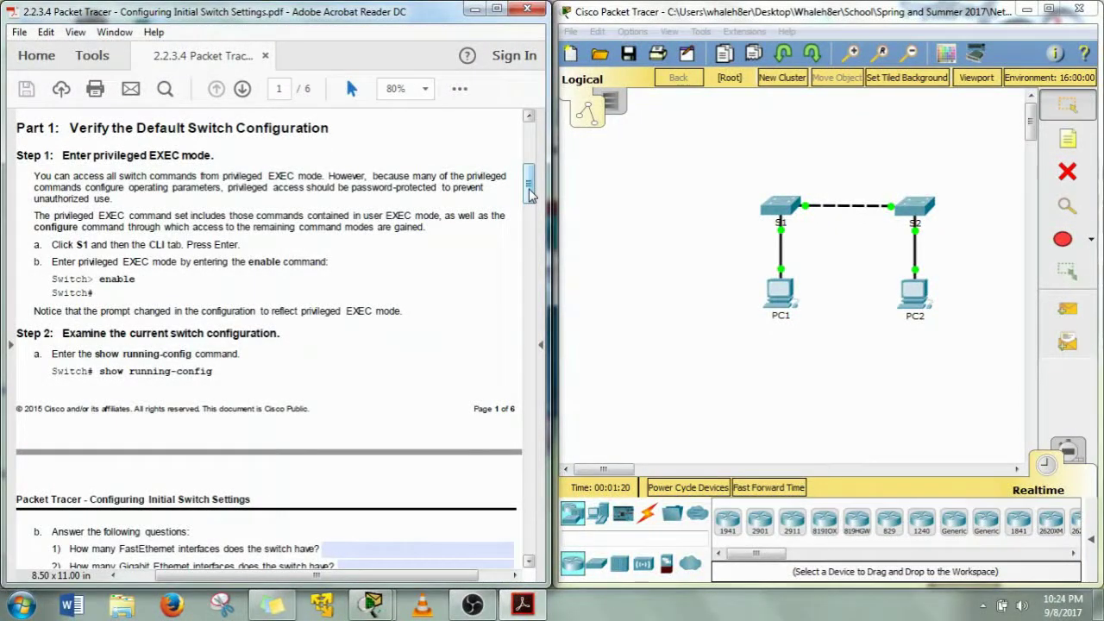
{"action": "left_click", "coordinate": [786, 296]}
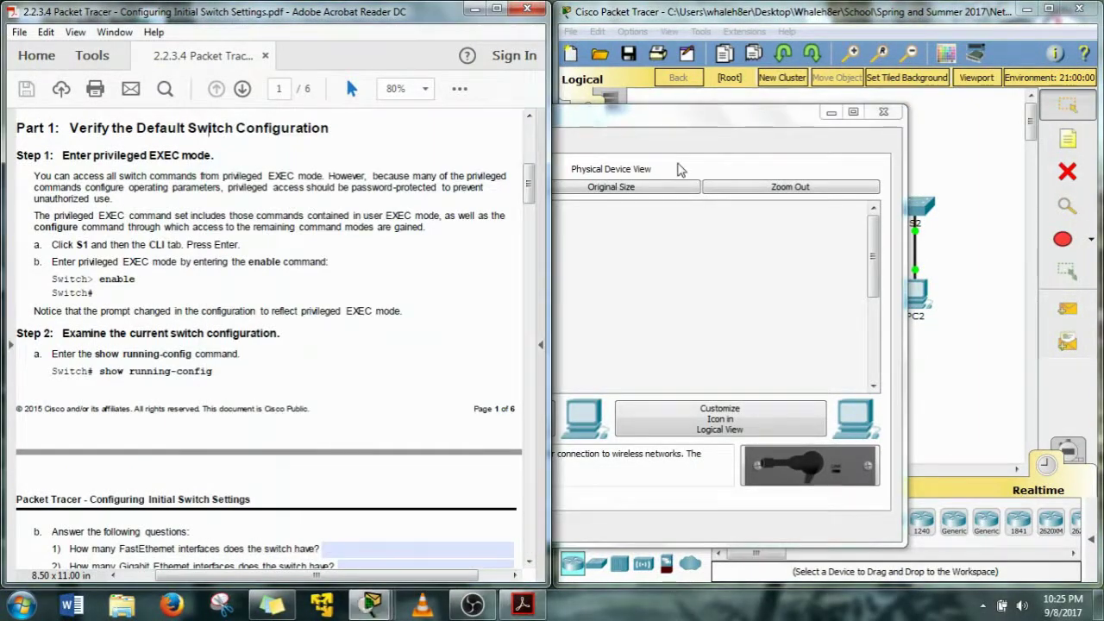
{"action": "left_click_drag", "start_coordinate": [209, 121], "coordinate": [712, 89]}
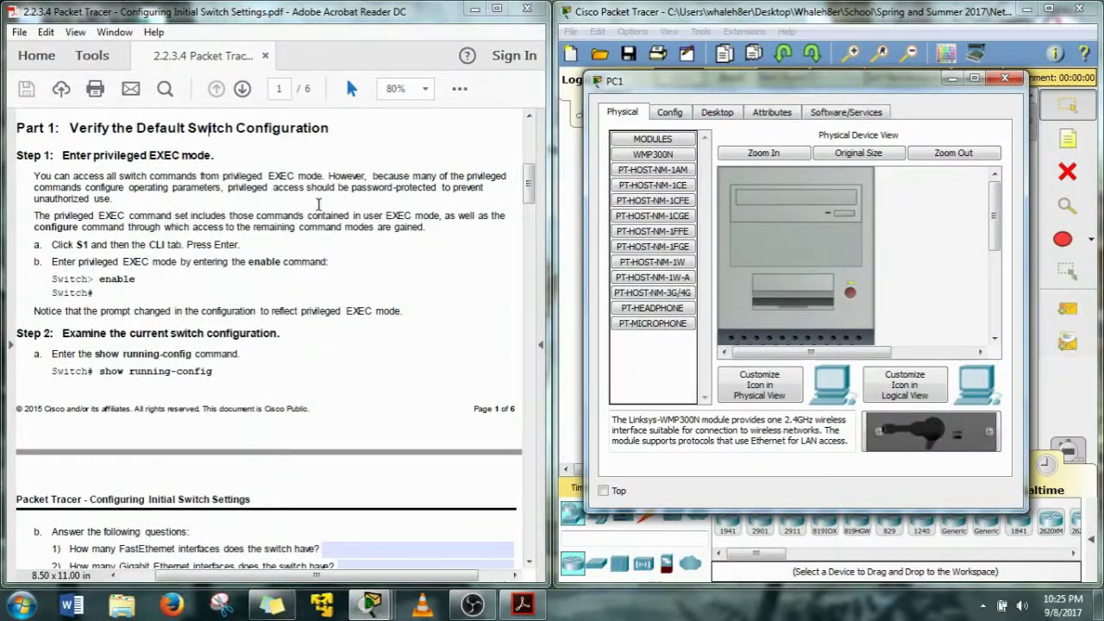
{"action": "left_click", "coordinate": [953, 79]}
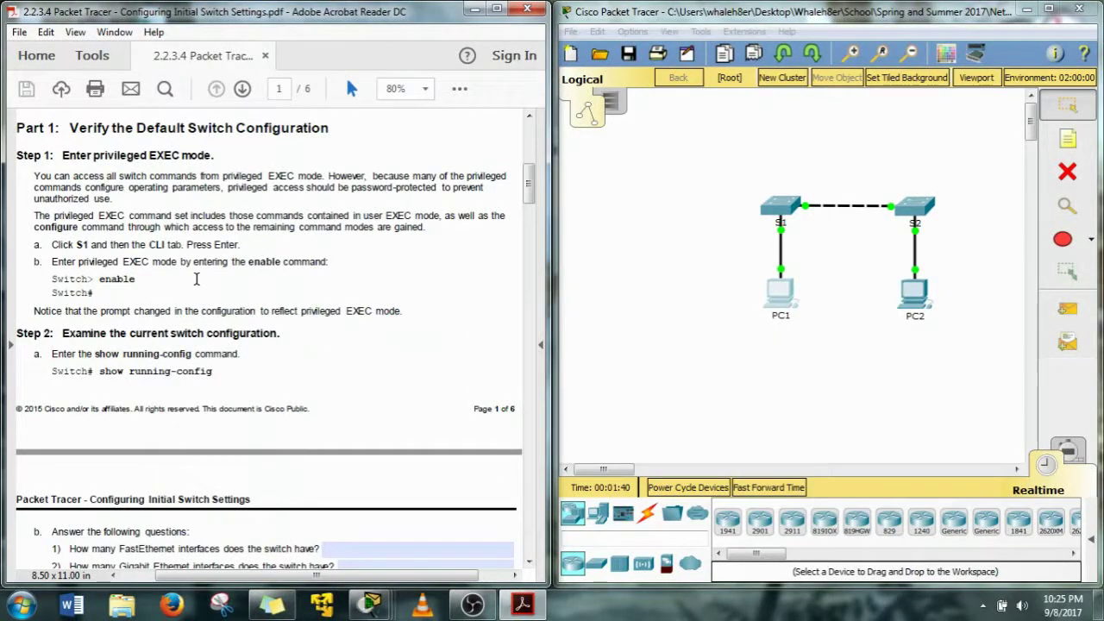
Open S1 beside the instructions, go to its CLI, and enter privileged mode with en
{"action": "left_click", "coordinate": [777, 204]}
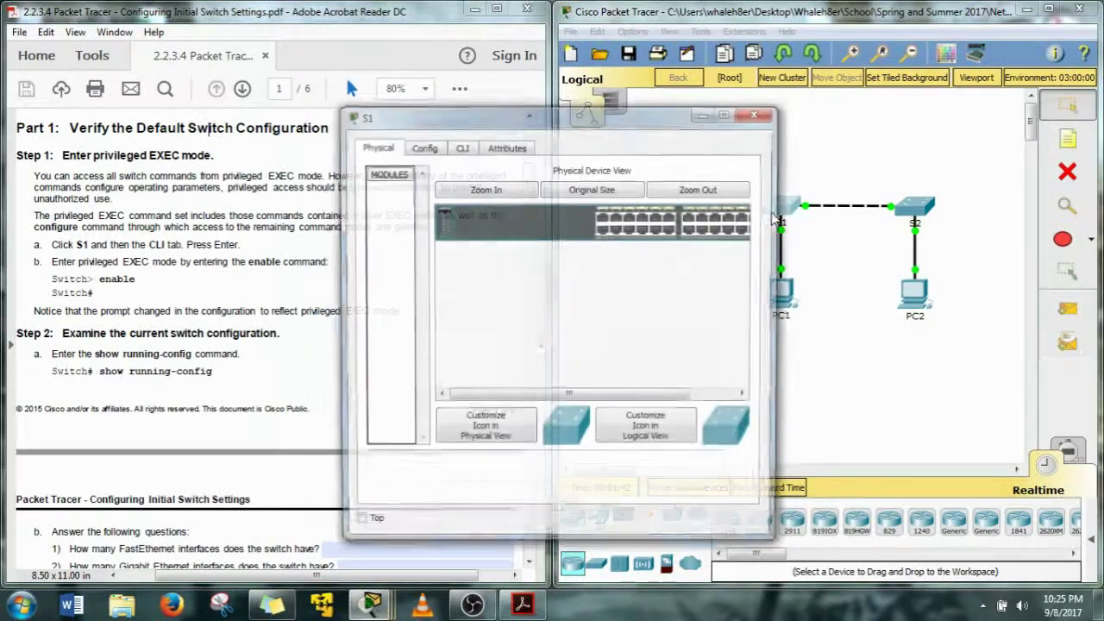
{"action": "left_click_drag", "start_coordinate": [448, 119], "coordinate": [704, 82]}
{"action": "left_click", "coordinate": [719, 107]}
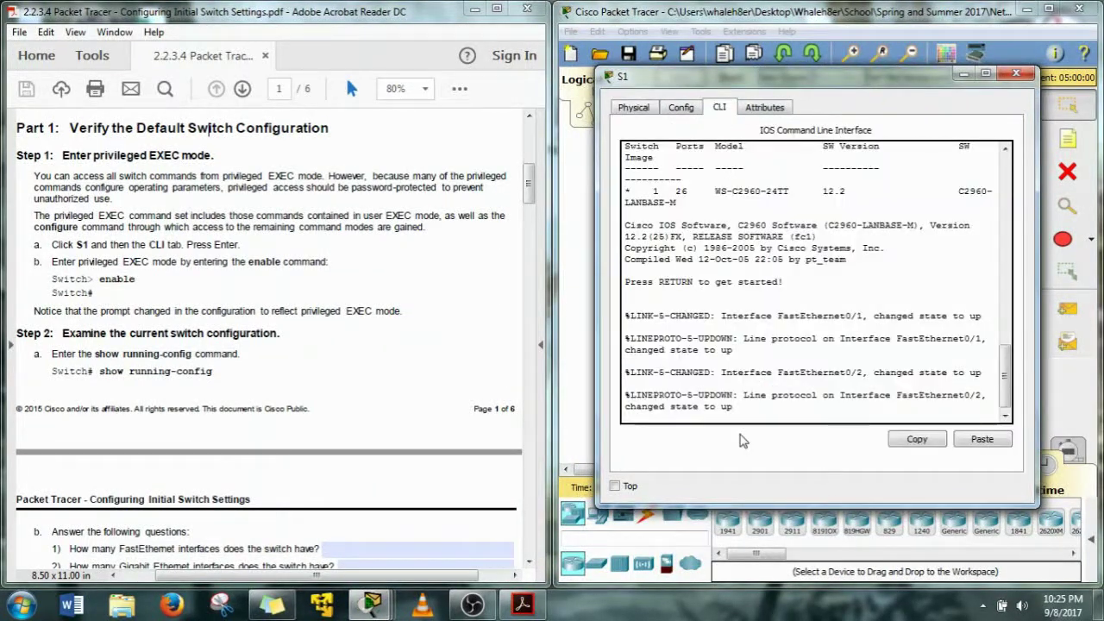
{"action": "key", "text": "Return"}
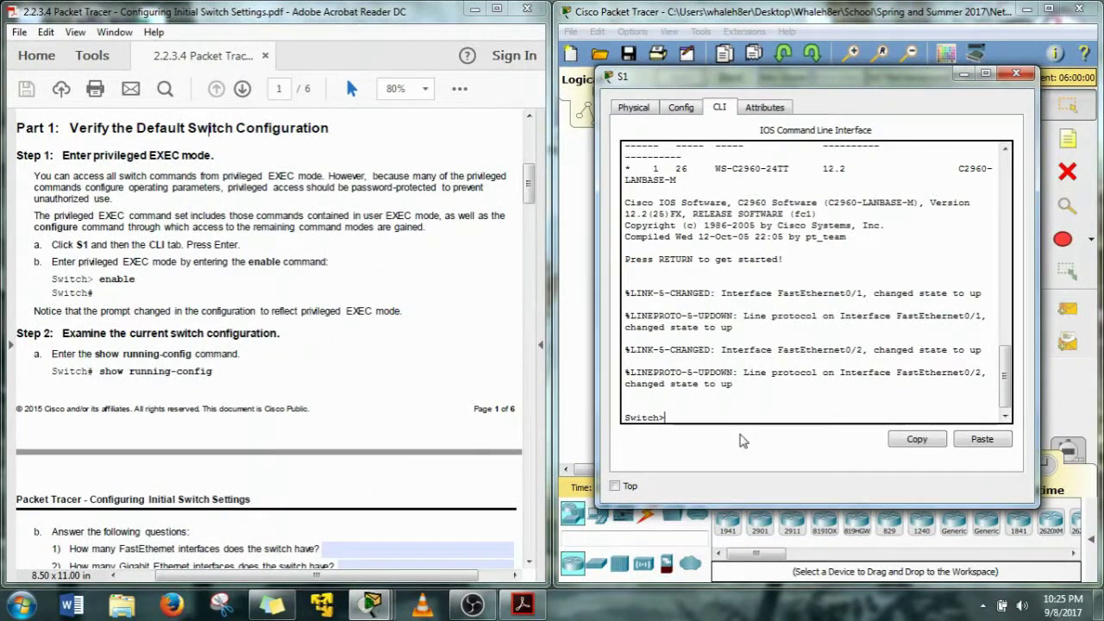
{"action": "type", "text": "en"}
{"action": "key", "text": "Return"}
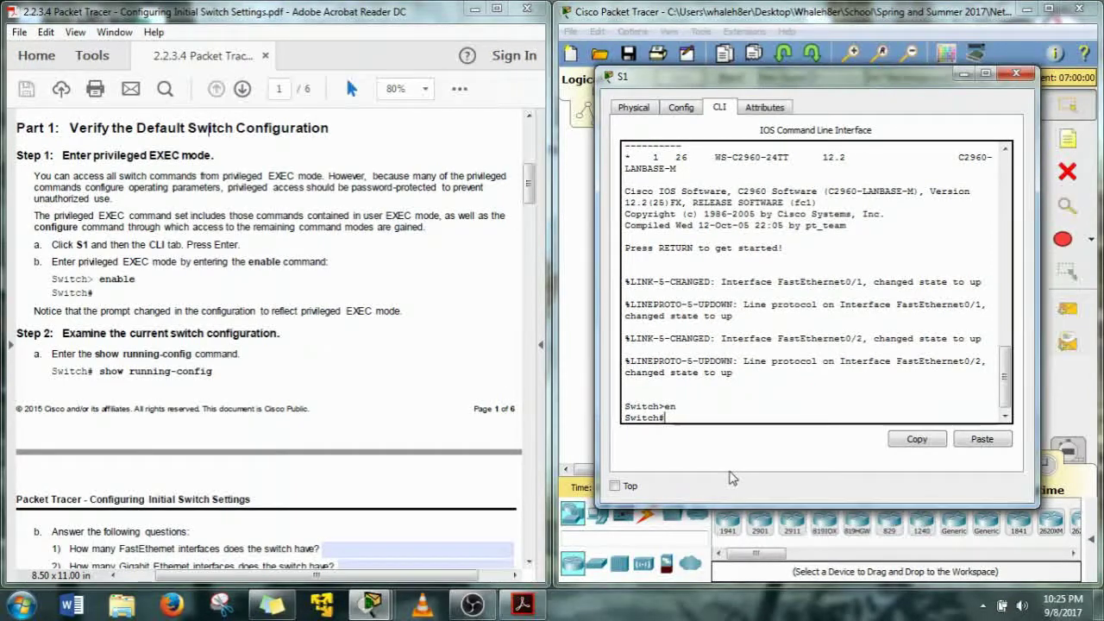
Scroll the lab PDF slightly and return focus to S1's command line
{"action": "left_click_drag", "start_coordinate": [530, 179], "coordinate": [533, 201]}
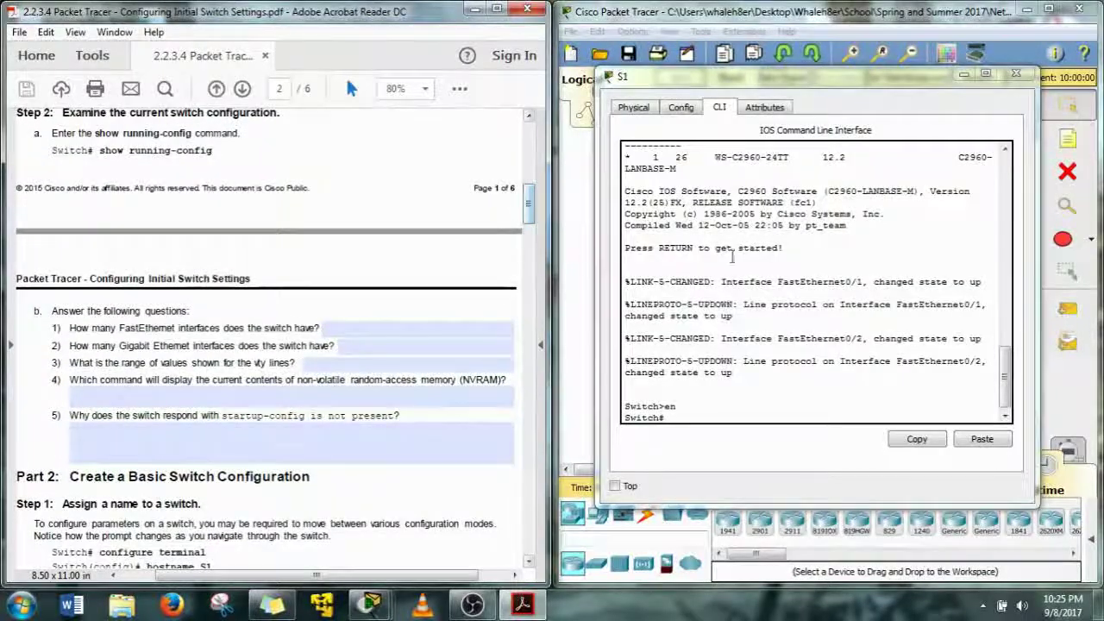
{"action": "left_click", "coordinate": [725, 499]}
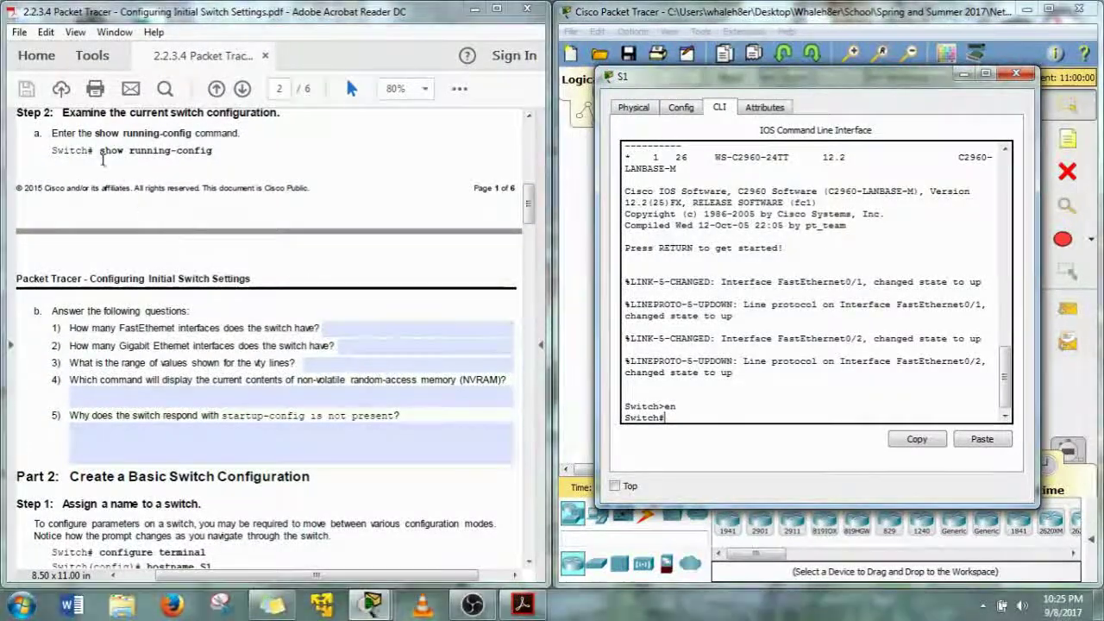
{"action": "left_click", "coordinate": [479, 449]}
{"action": "left_click", "coordinate": [685, 453]}
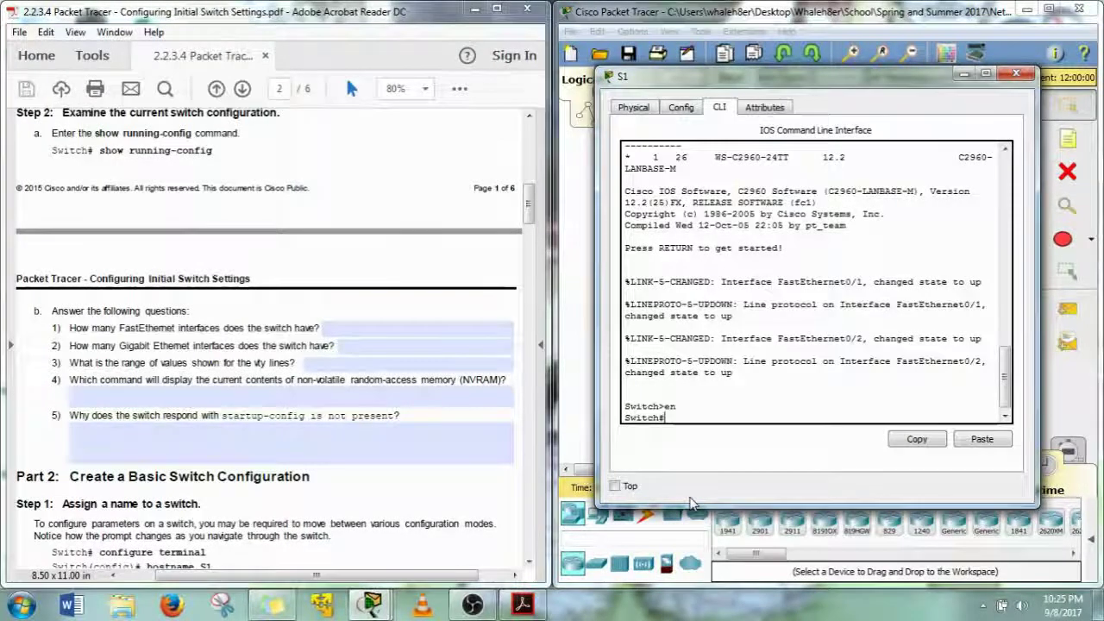
Run show running-config on S1 and page through the default configuration to end
{"action": "type", "text": "show run"}
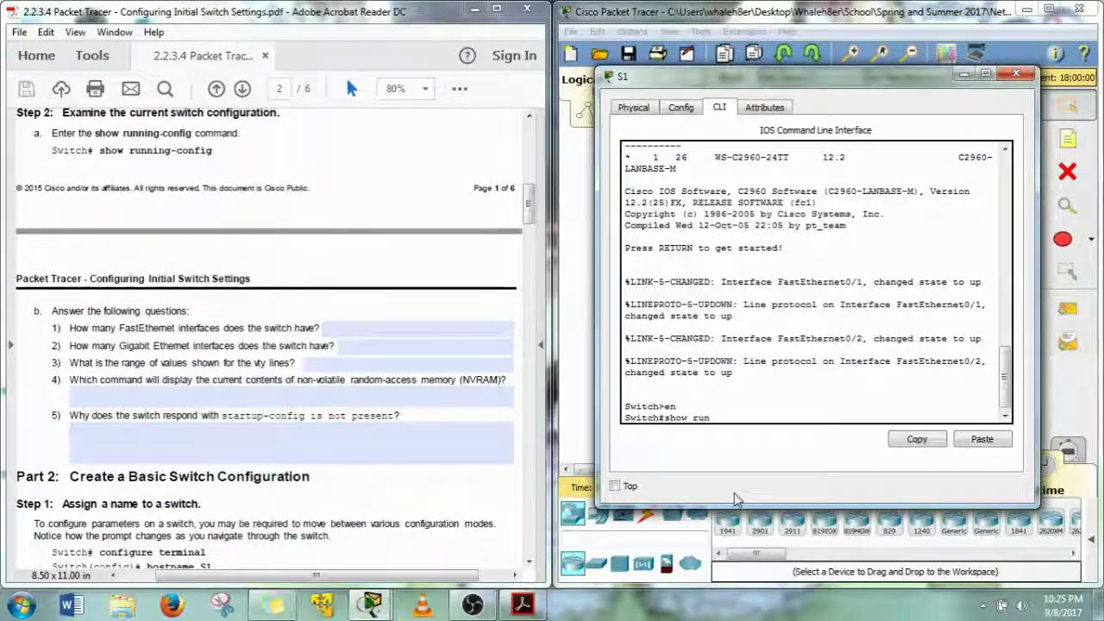
{"action": "key", "text": "Tab"}
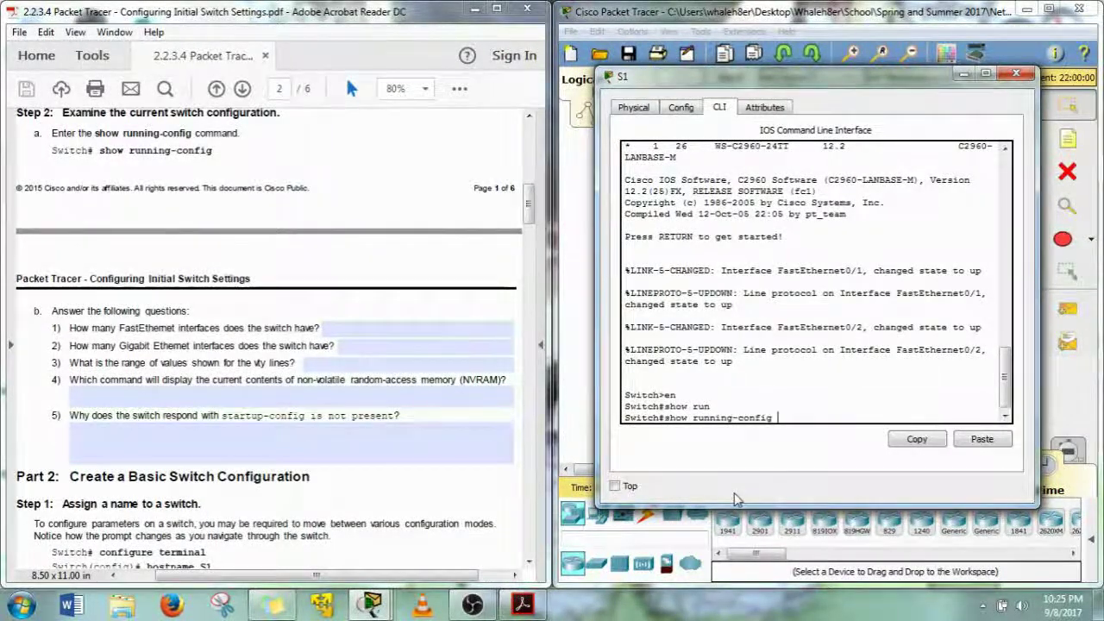
{"action": "key", "text": "Return"}
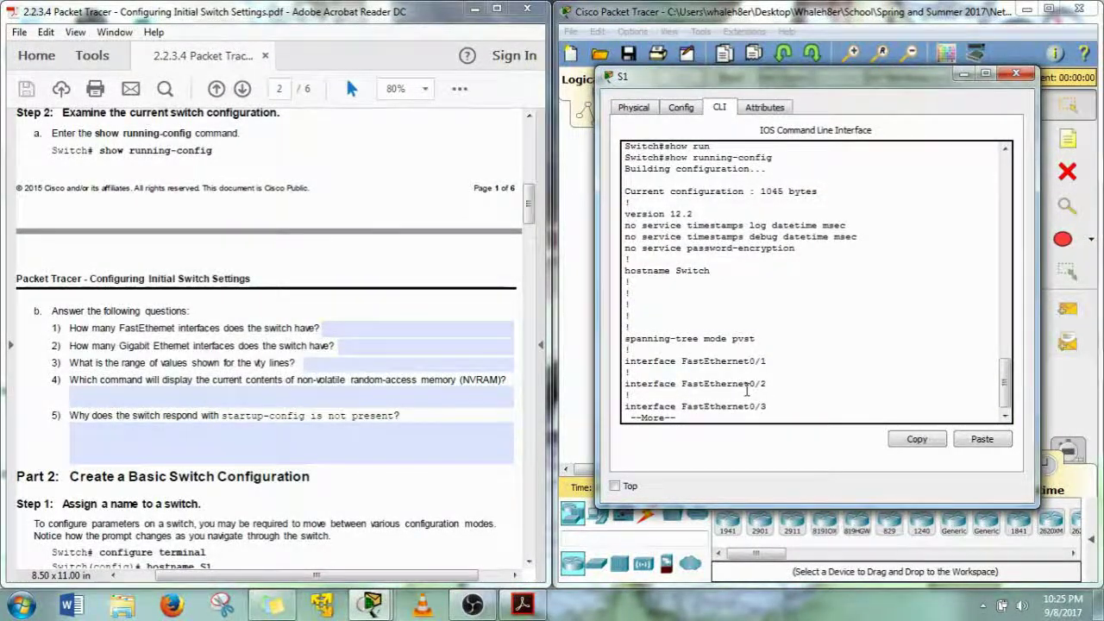
{"action": "key", "text": "Return"}
{"action": "key", "text": "Return"}
{"action": "key", "text": "Return"}
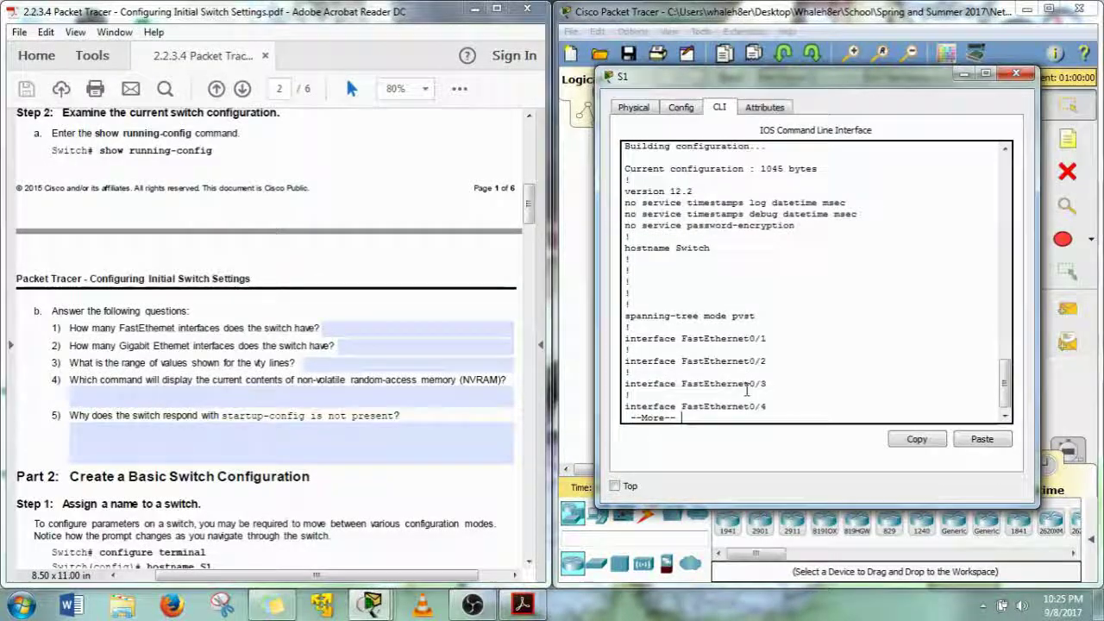
{"action": "key", "text": "Return"}
{"action": "key", "text": "Return"}
{"action": "key", "text": "Return"}
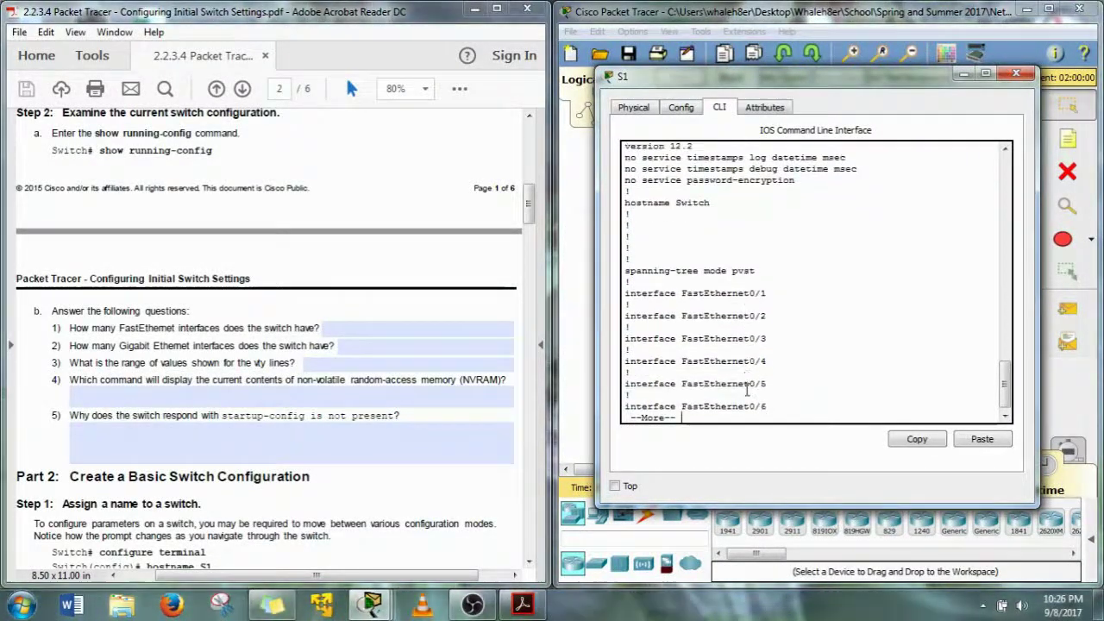
{"action": "key", "text": "Return"}
{"action": "key", "text": "Return"}
{"action": "key", "text": "Return"}
{"action": "key", "text": "Return"}
{"action": "key", "text": "Return"}
{"action": "key", "text": "Return"}
{"action": "key", "text": "Return"}
{"action": "key", "text": "Return"}
{"action": "key", "text": "Return"}
{"action": "key", "text": "Return"}
{"action": "key", "text": "Return"}
{"action": "key", "text": "Return"}
{"action": "key", "text": "Return"}
{"action": "key", "text": "Return"}
{"action": "key", "text": "Return"}
{"action": "key", "text": "Return"}
{"action": "key", "text": "Return"}
{"action": "key", "text": "Return"}
{"action": "key", "text": "Return"}
{"action": "key", "text": "Return"}
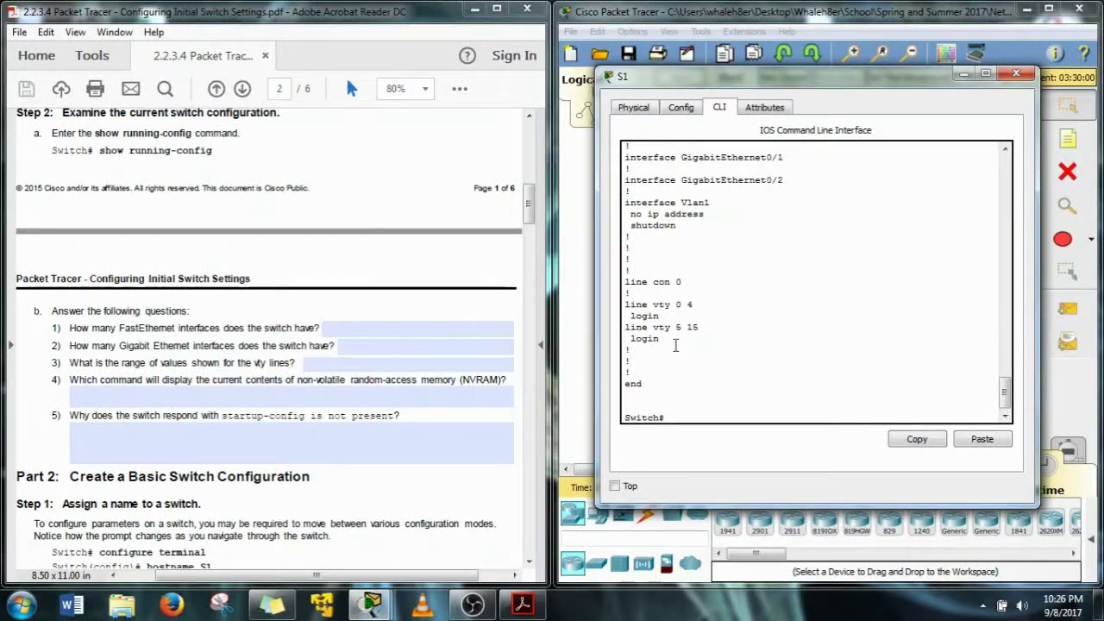
{"action": "scroll", "coordinate": [688, 356], "scroll_direction": "up", "scroll_amount": 4}
{"action": "scroll", "coordinate": [688, 356], "scroll_direction": "up", "scroll_amount": 8}
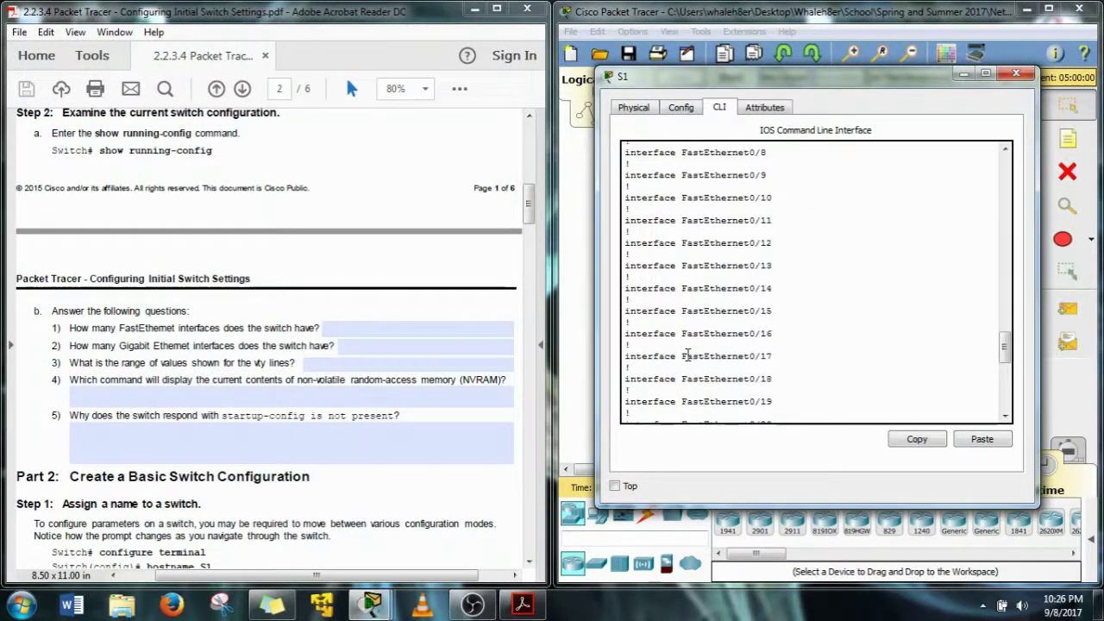
{"action": "scroll", "coordinate": [689, 356], "scroll_direction": "up", "scroll_amount": 2}
{"action": "scroll", "coordinate": [688, 357], "scroll_direction": "down", "scroll_amount": 7}
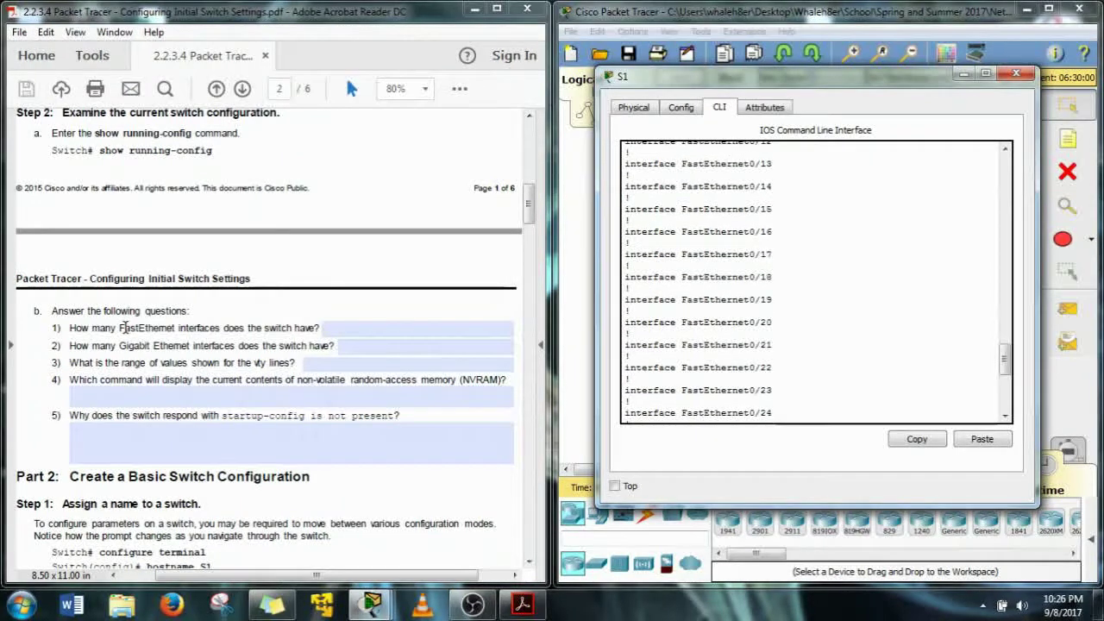
{"action": "left_click", "coordinate": [123, 328]}
{"action": "scroll", "coordinate": [522, 274], "scroll_direction": "down", "scroll_amount": 3}
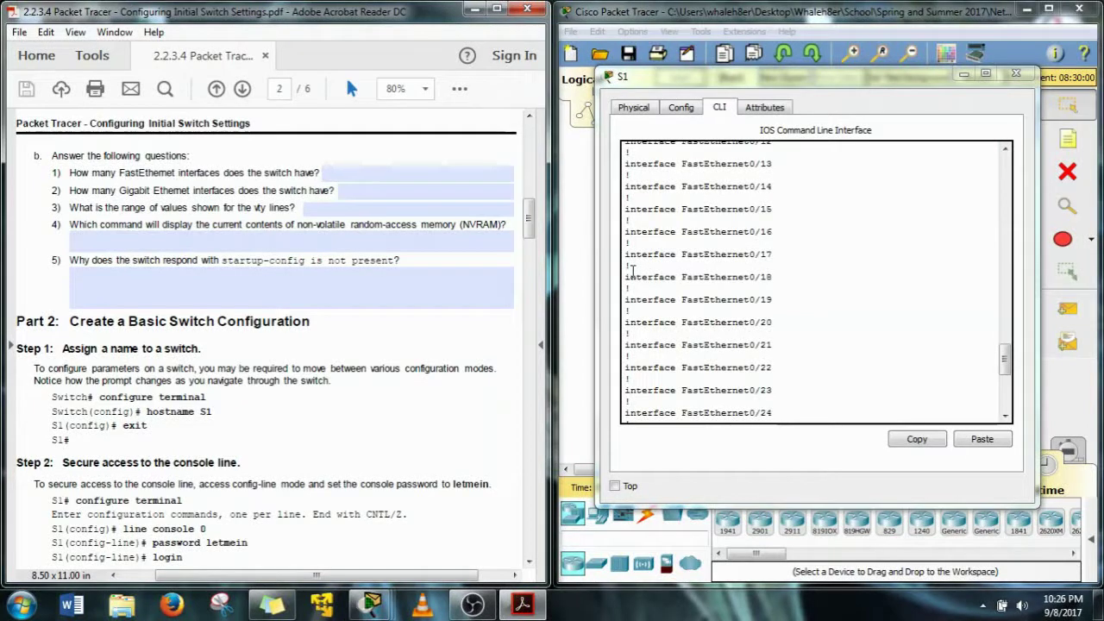
{"action": "left_click", "coordinate": [632, 270]}
{"action": "scroll", "coordinate": [633, 270], "scroll_direction": "down", "scroll_amount": 3}
{"action": "scroll", "coordinate": [632, 270], "scroll_direction": "down", "scroll_amount": 1}
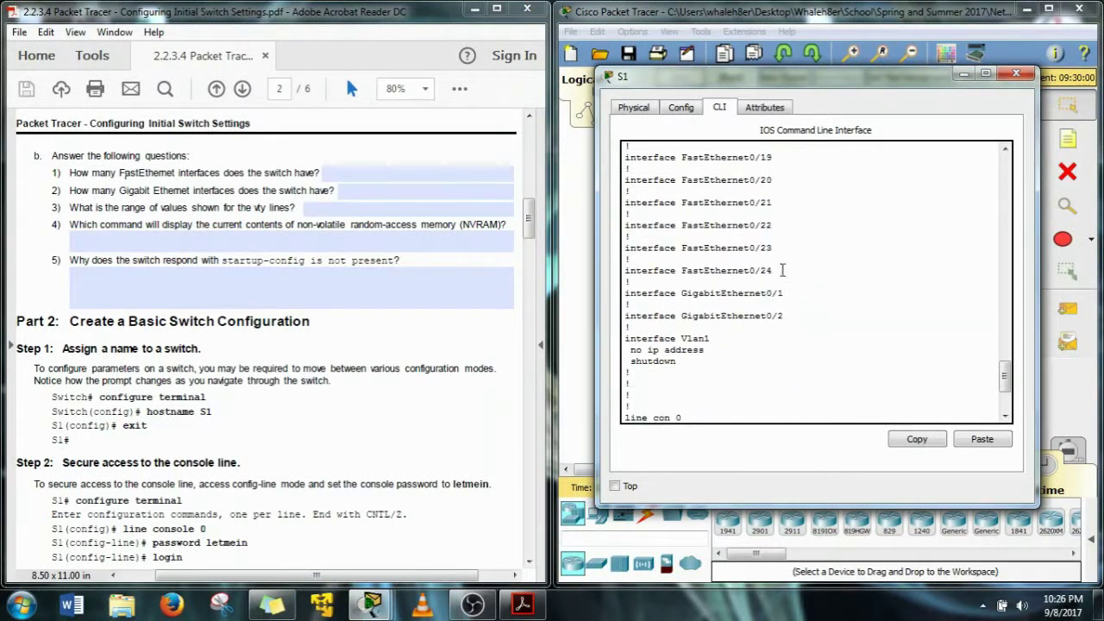
{"action": "left_click_drag", "start_coordinate": [773, 270], "coordinate": [624, 281]}
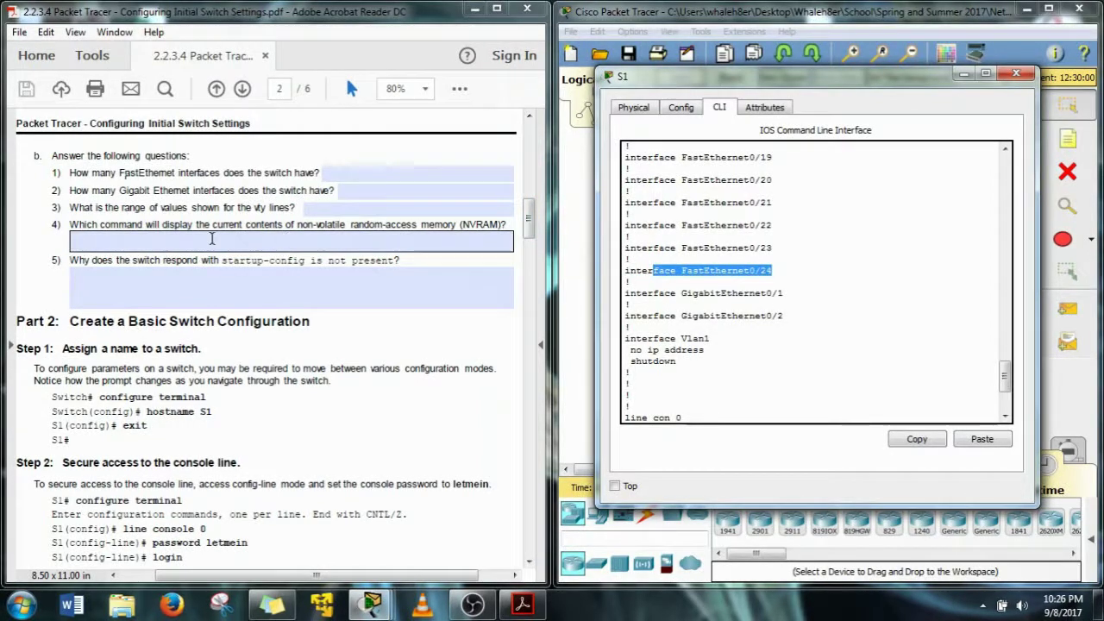
{"action": "left_click", "coordinate": [219, 241]}
{"action": "left_click", "coordinate": [702, 341]}
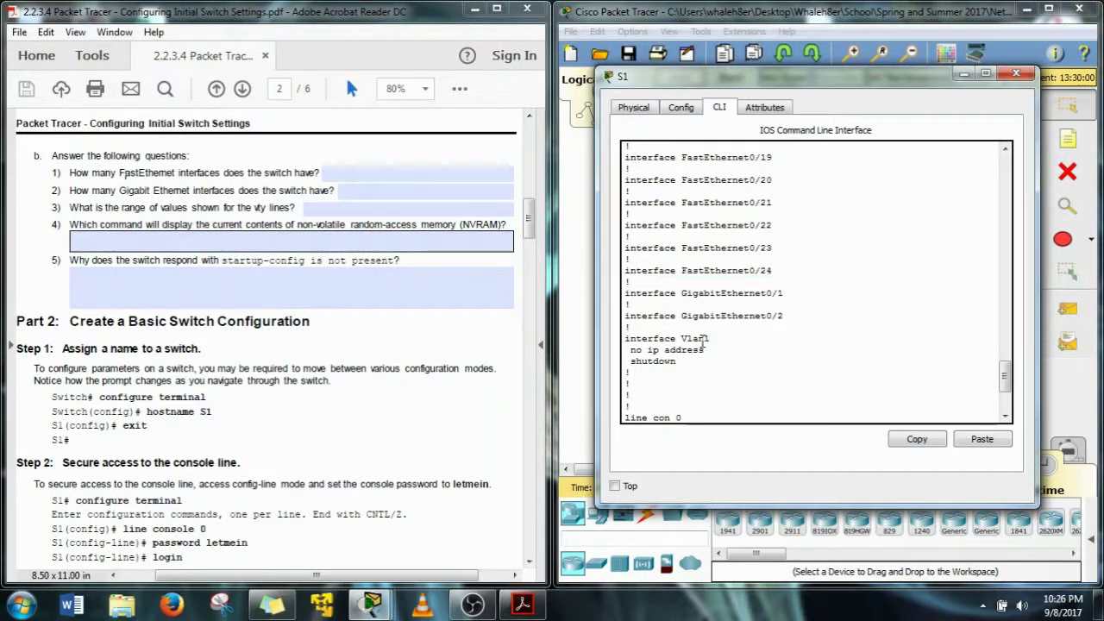
{"action": "scroll", "coordinate": [702, 341], "scroll_direction": "down", "scroll_amount": 2}
{"action": "scroll", "coordinate": [702, 341], "scroll_direction": "down", "scroll_amount": 2}
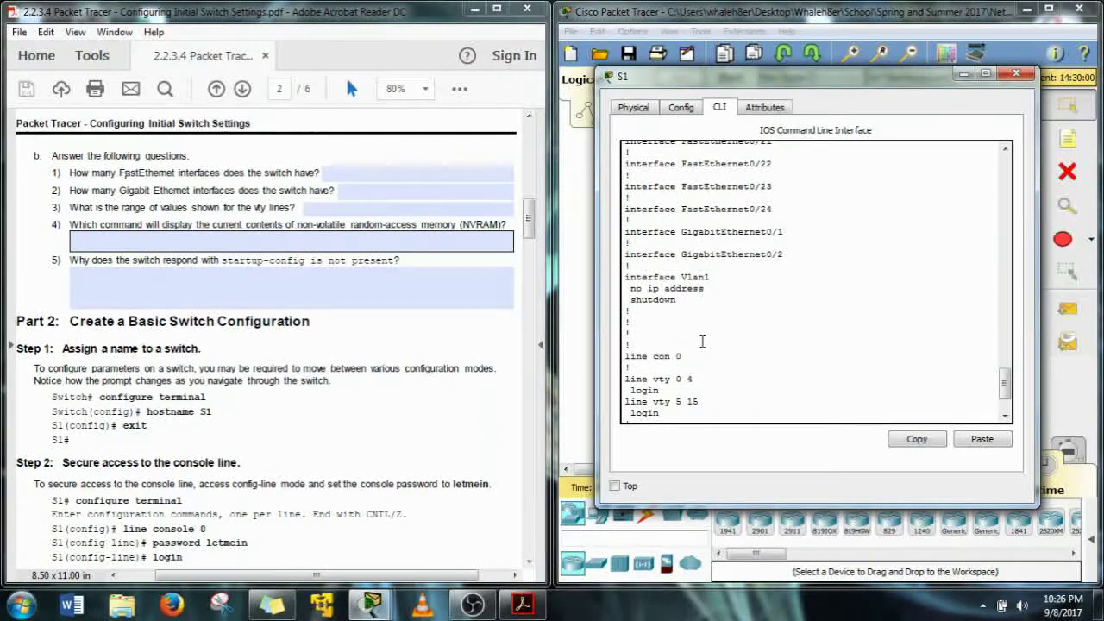
{"action": "left_click_drag", "start_coordinate": [675, 317], "coordinate": [688, 317]}
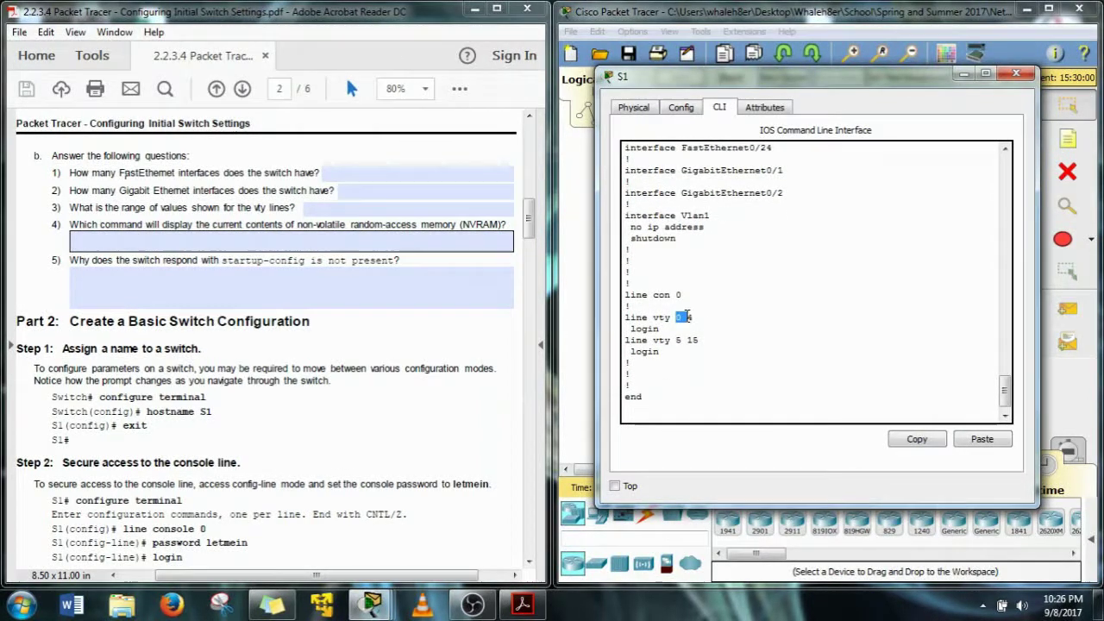
{"action": "left_click", "coordinate": [699, 341]}
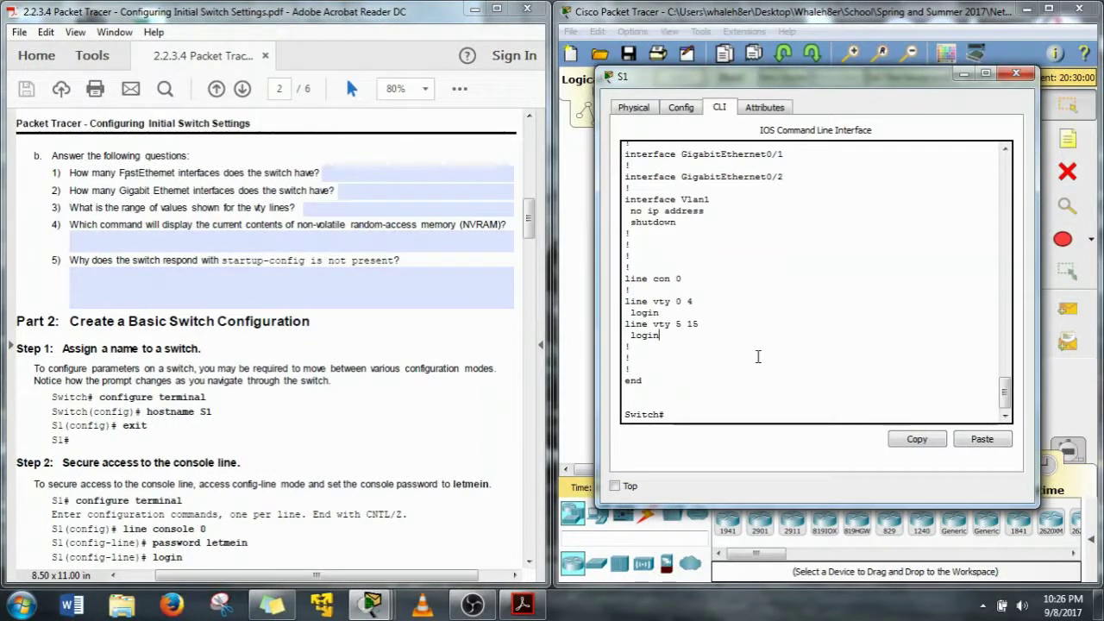
{"action": "scroll", "coordinate": [758, 356], "scroll_direction": "up", "scroll_amount": 15}
{"action": "scroll", "coordinate": [758, 356], "scroll_direction": "up", "scroll_amount": 4}
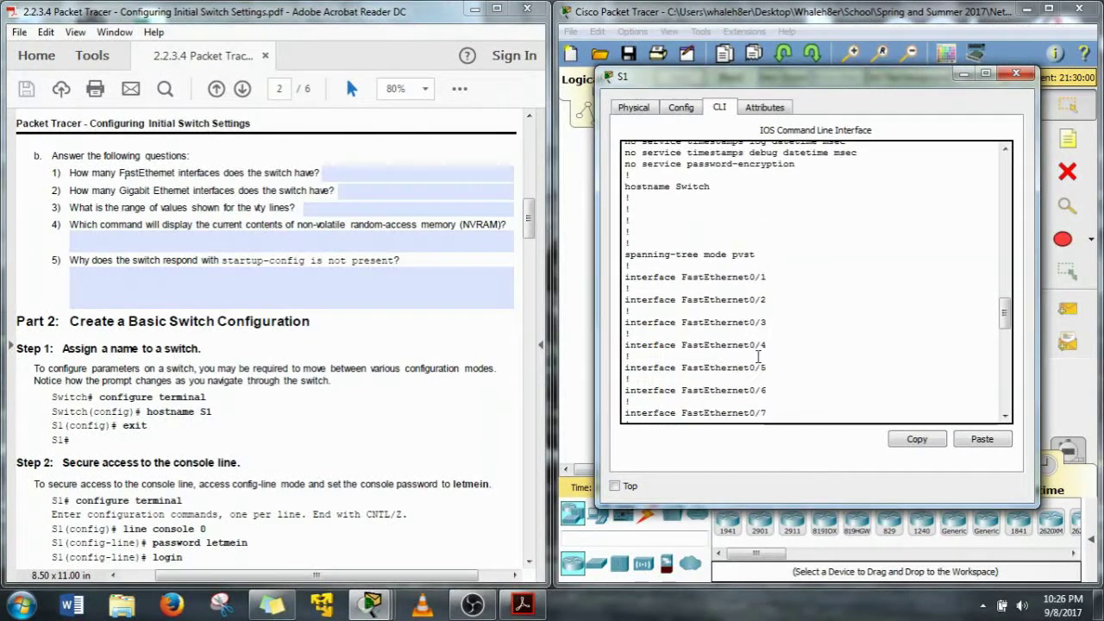
{"action": "scroll", "coordinate": [758, 356], "scroll_direction": "up", "scroll_amount": 3}
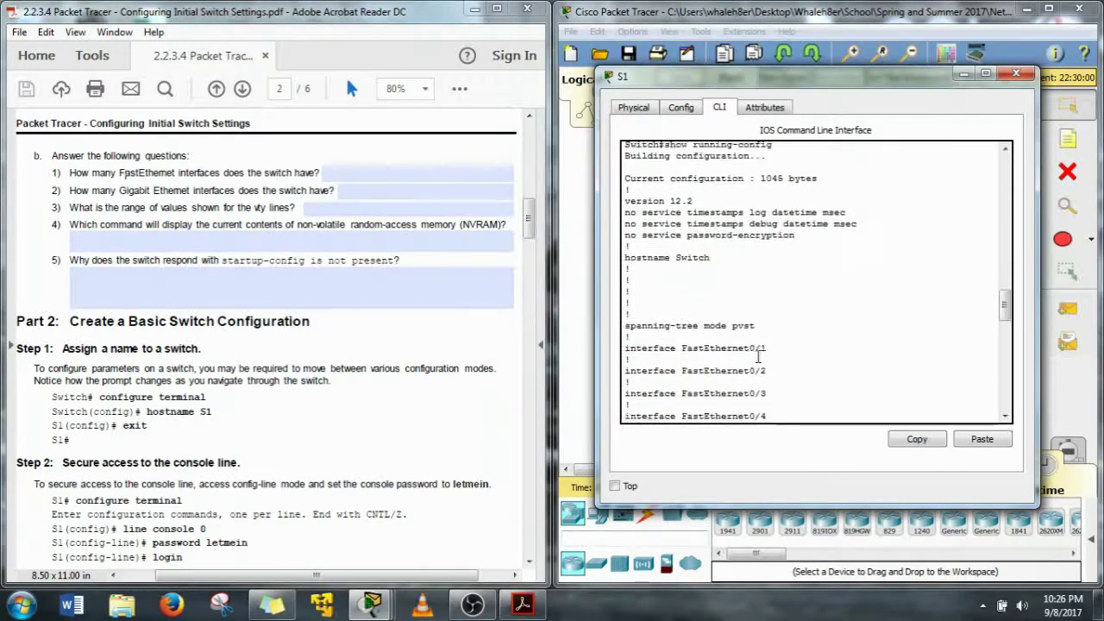
{"action": "scroll", "coordinate": [668, 305], "scroll_direction": "up", "scroll_amount": 1}
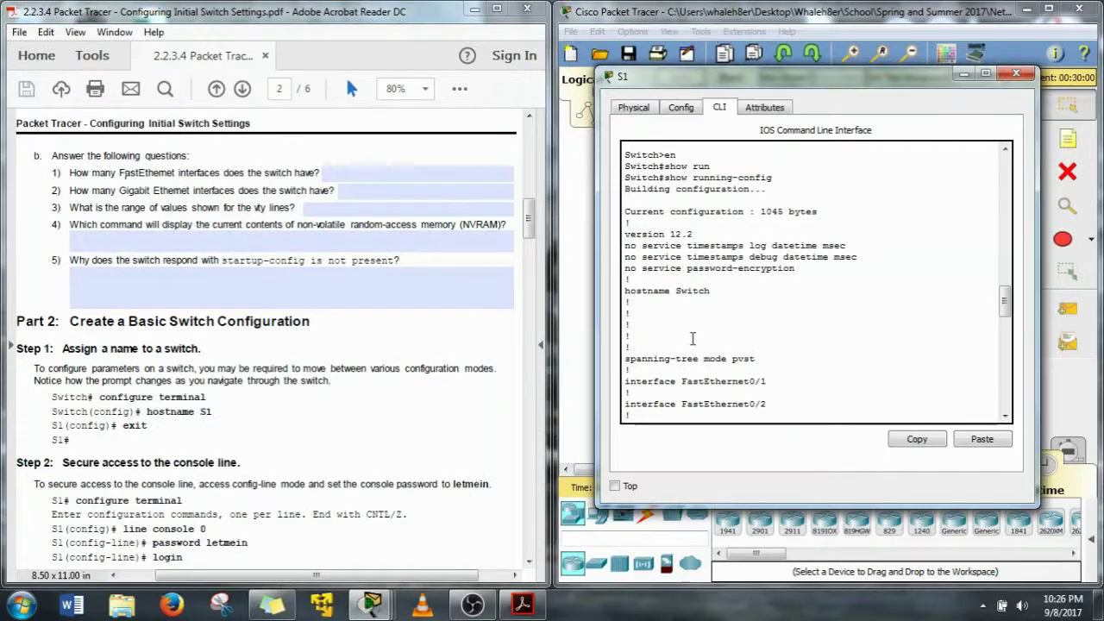
{"action": "scroll", "coordinate": [692, 338], "scroll_direction": "up", "scroll_amount": 5}
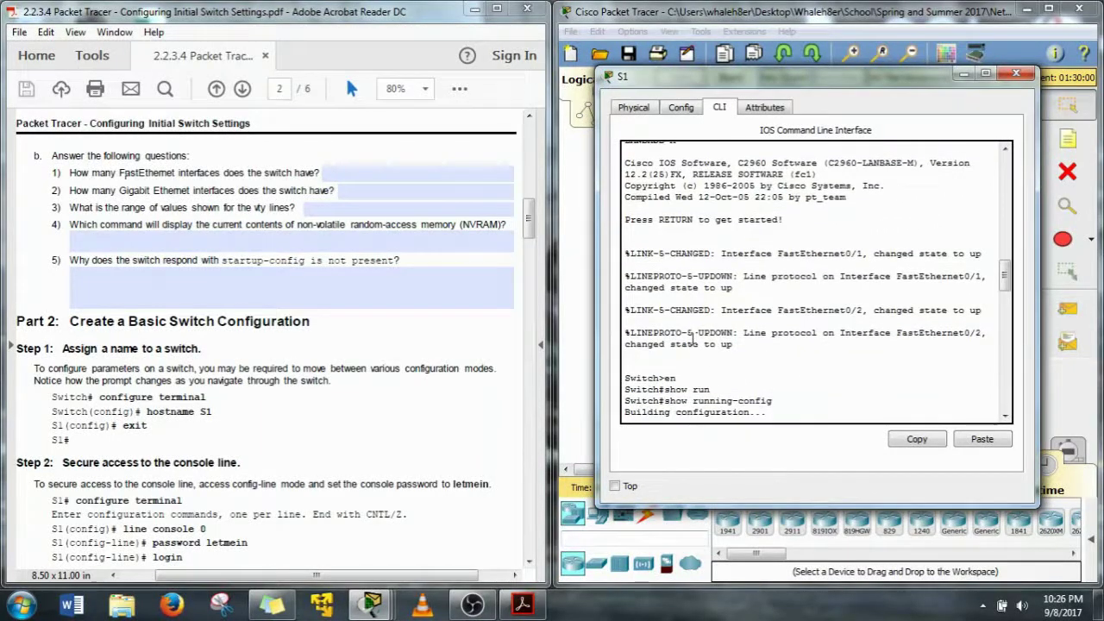
{"action": "scroll", "coordinate": [691, 338], "scroll_direction": "up", "scroll_amount": 1}
{"action": "scroll", "coordinate": [692, 339], "scroll_direction": "down", "scroll_amount": 2}
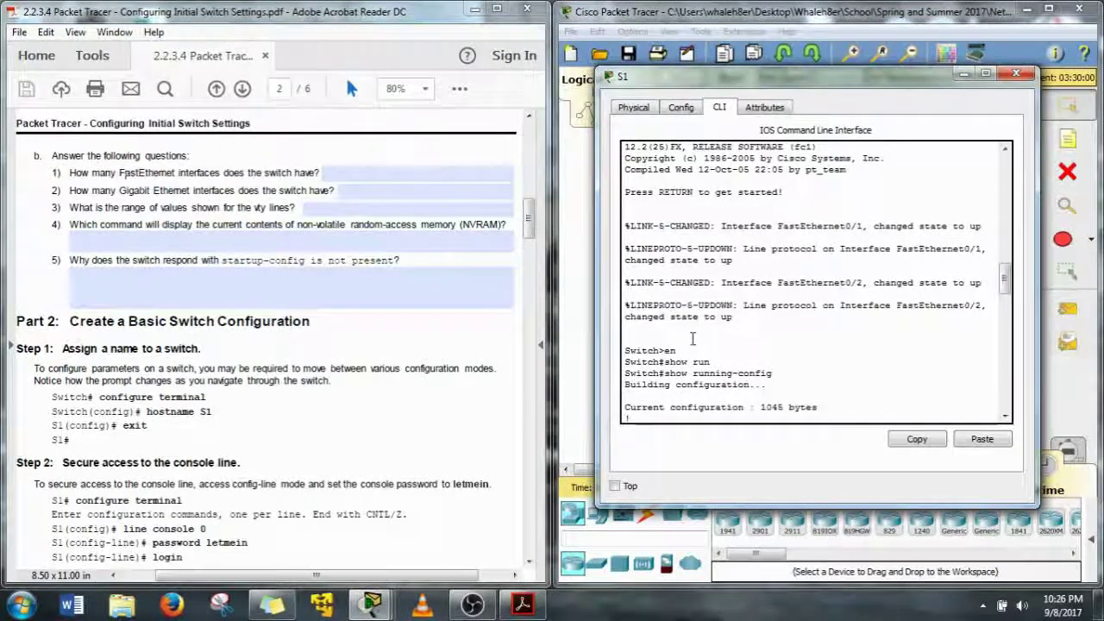
{"action": "scroll", "coordinate": [691, 338], "scroll_direction": "up", "scroll_amount": 2}
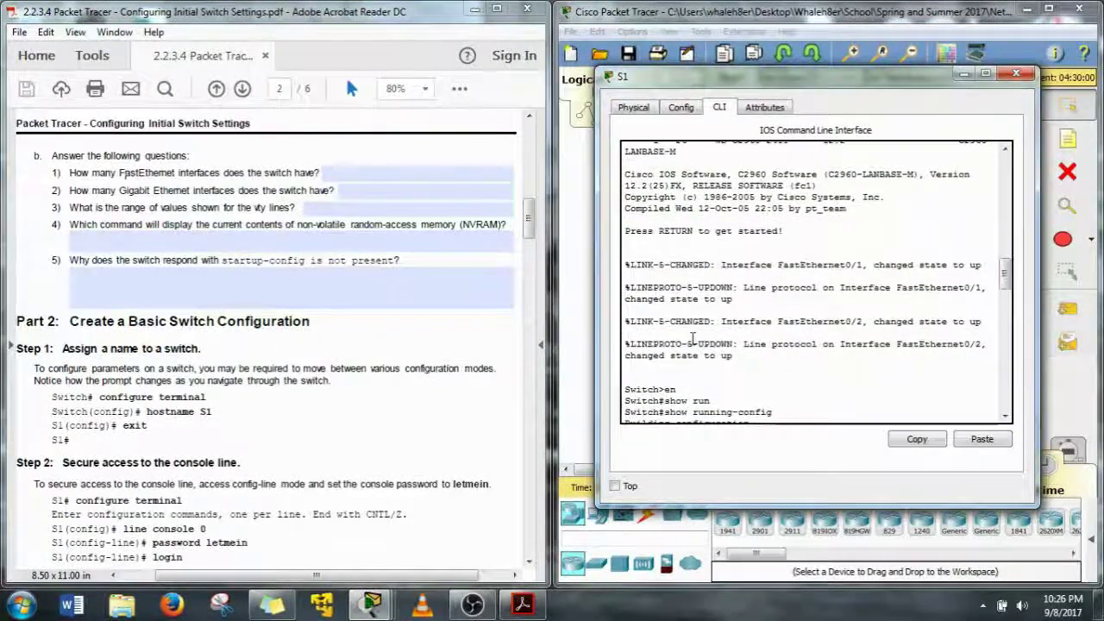
{"action": "scroll", "coordinate": [691, 338], "scroll_direction": "up", "scroll_amount": 5}
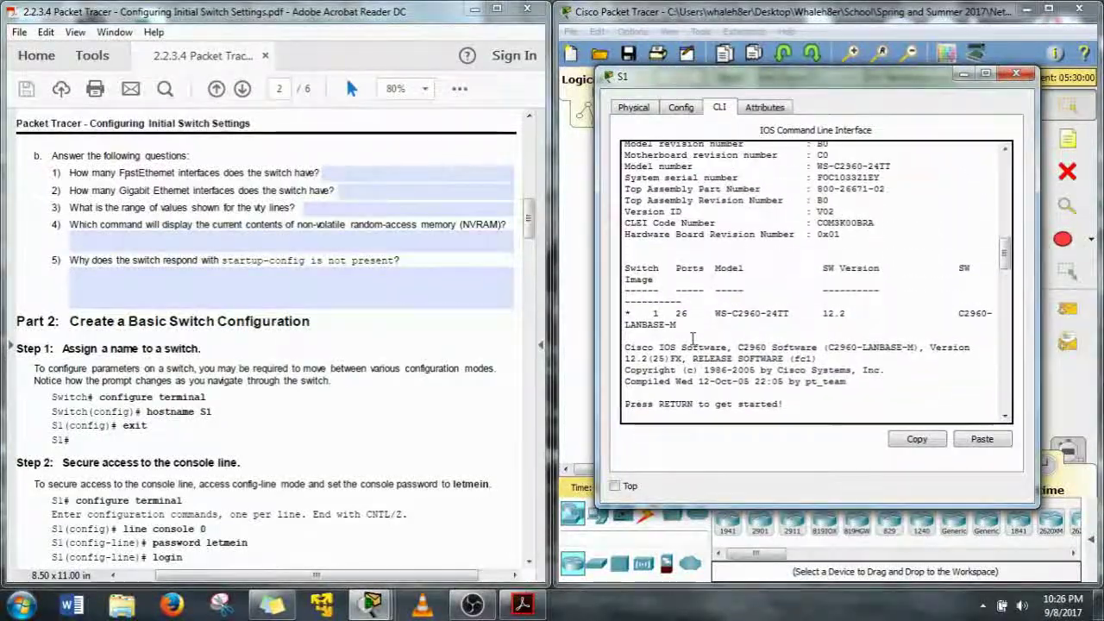
{"action": "scroll", "coordinate": [691, 338], "scroll_direction": "up", "scroll_amount": 6}
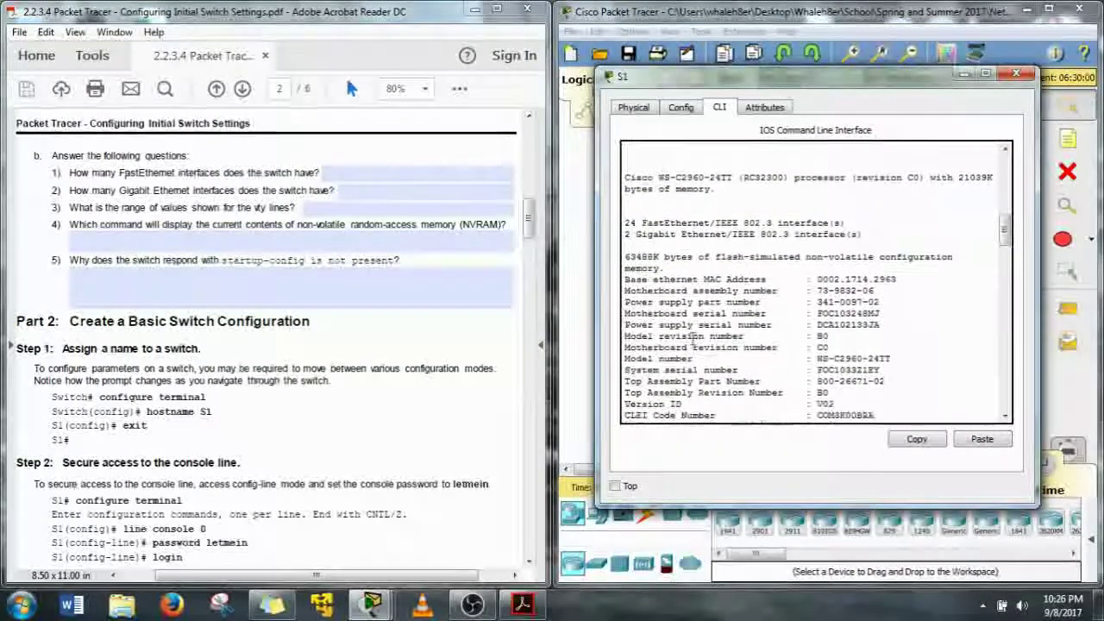
{"action": "scroll", "coordinate": [692, 338], "scroll_direction": "up", "scroll_amount": 6}
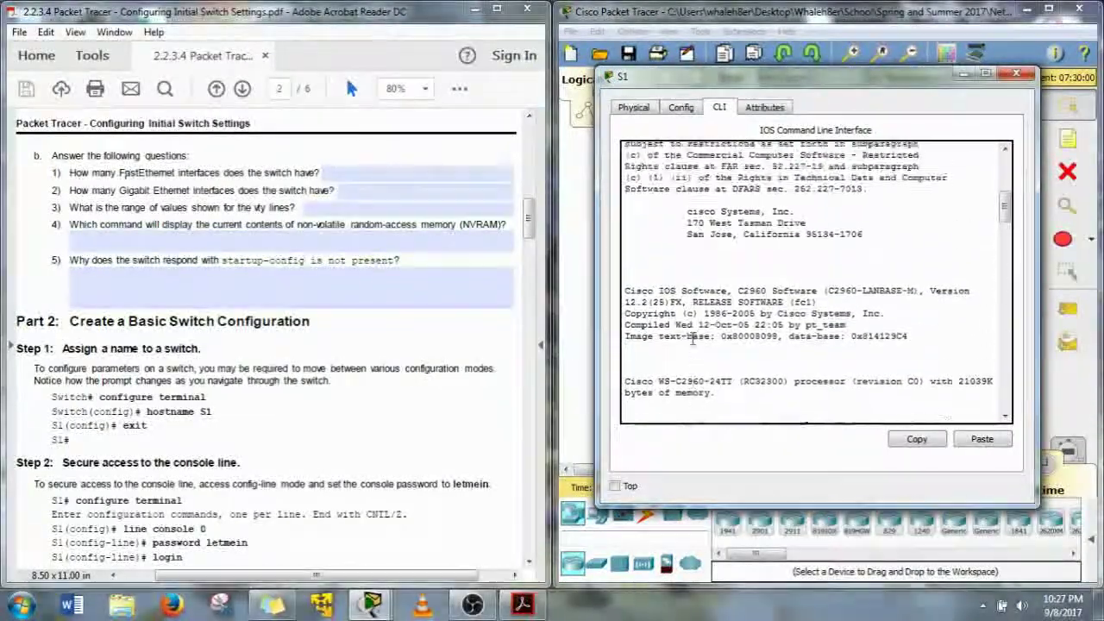
{"action": "scroll", "coordinate": [692, 338], "scroll_direction": "up", "scroll_amount": 5}
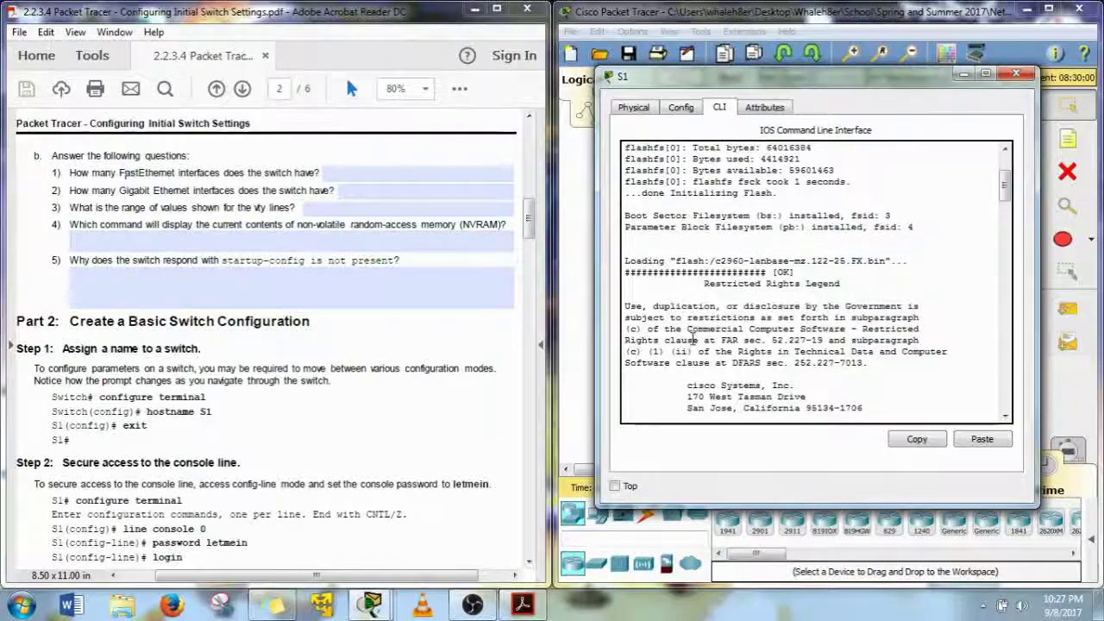
{"action": "scroll", "coordinate": [692, 338], "scroll_direction": "up", "scroll_amount": 2}
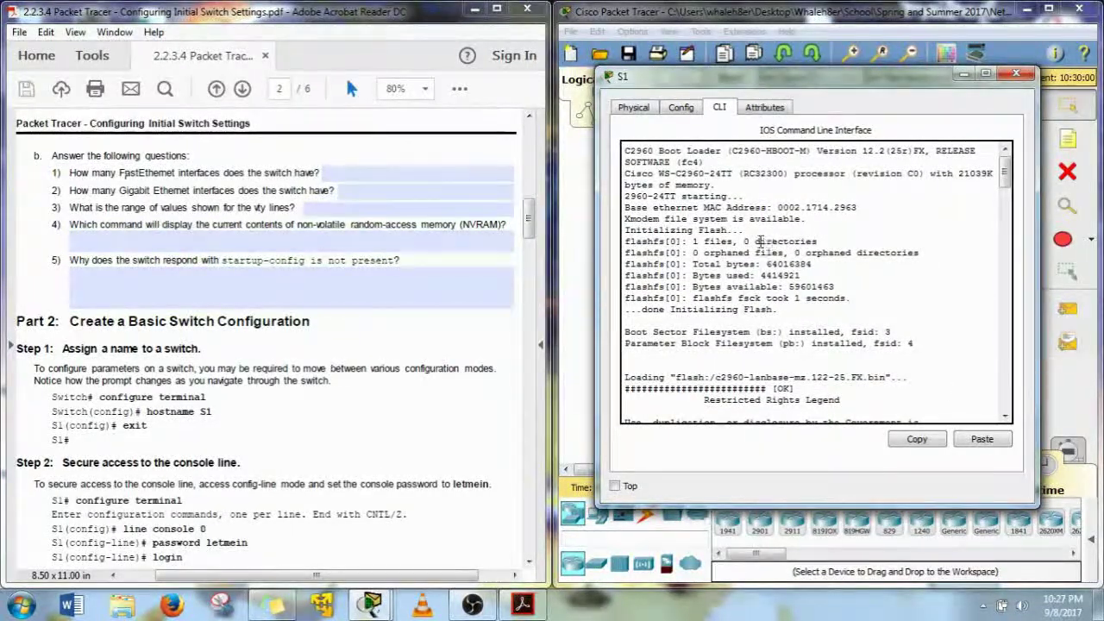
{"action": "scroll", "coordinate": [817, 314], "scroll_direction": "down", "scroll_amount": 3}
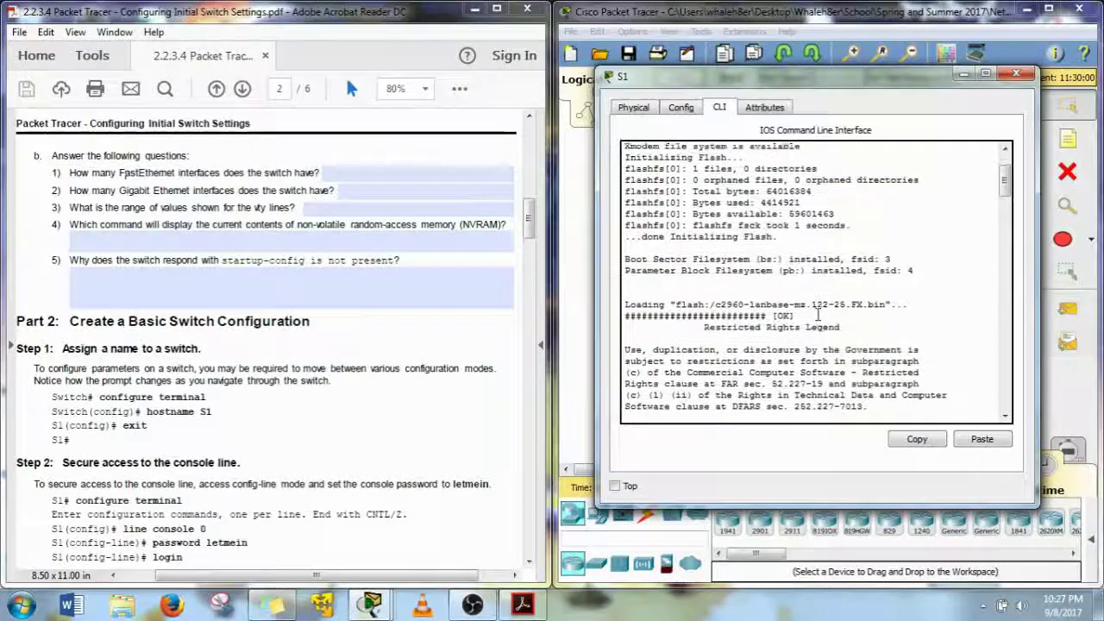
{"action": "scroll", "coordinate": [810, 315], "scroll_direction": "down", "scroll_amount": 7}
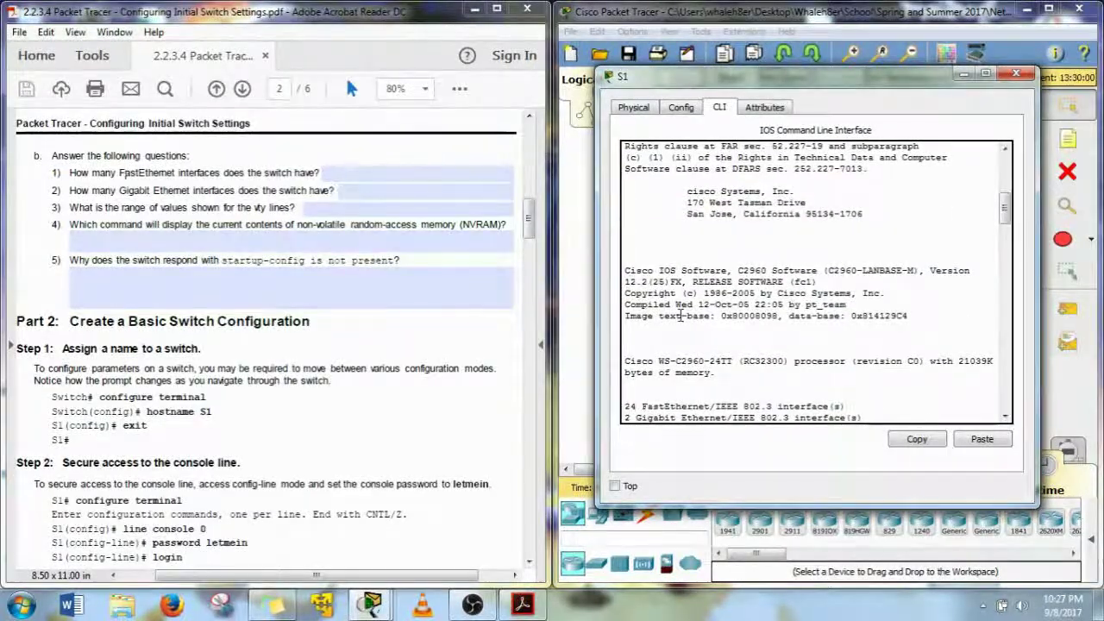
{"action": "left_click", "coordinate": [195, 235]}
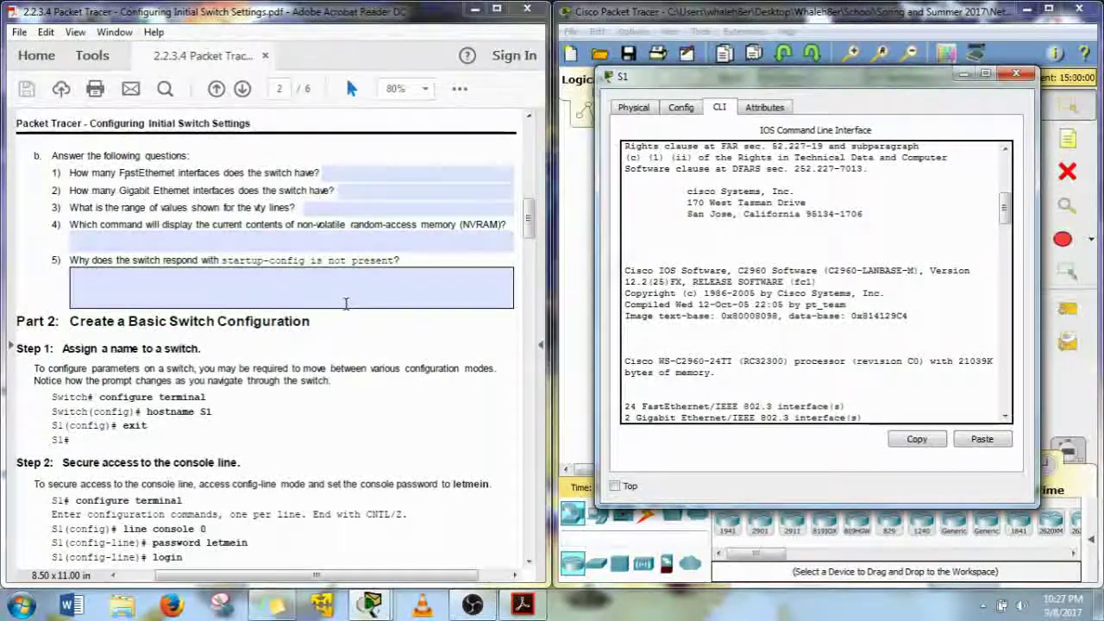
{"action": "left_click", "coordinate": [164, 250]}
Try the show nvram command on S1's console
{"action": "left_click", "coordinate": [156, 244]}
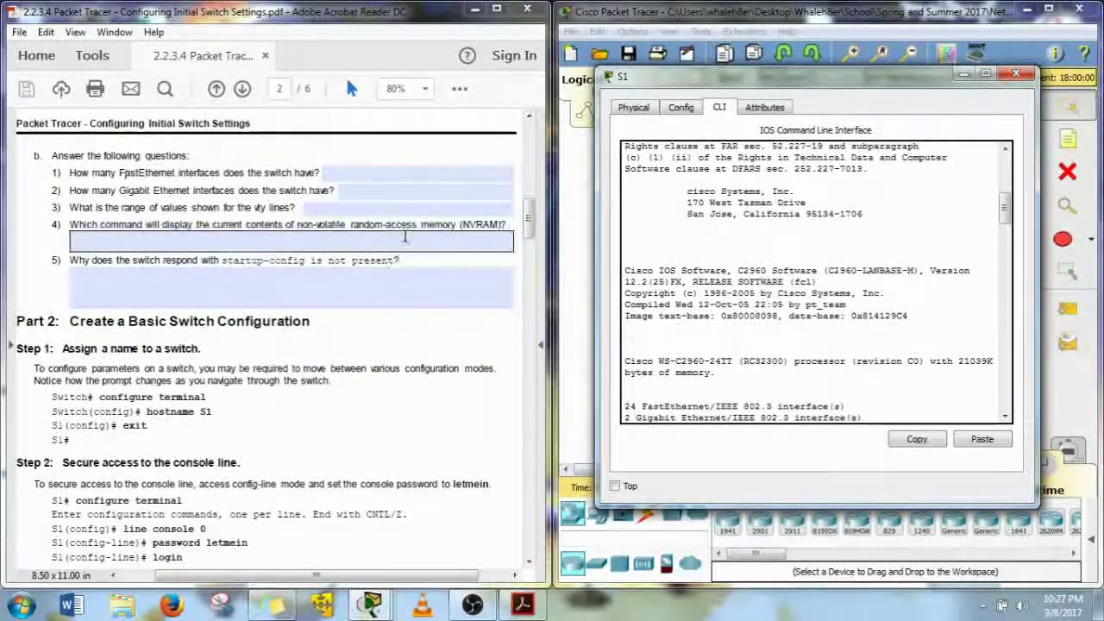
{"action": "scroll", "coordinate": [695, 379], "scroll_direction": "down", "scroll_amount": 10}
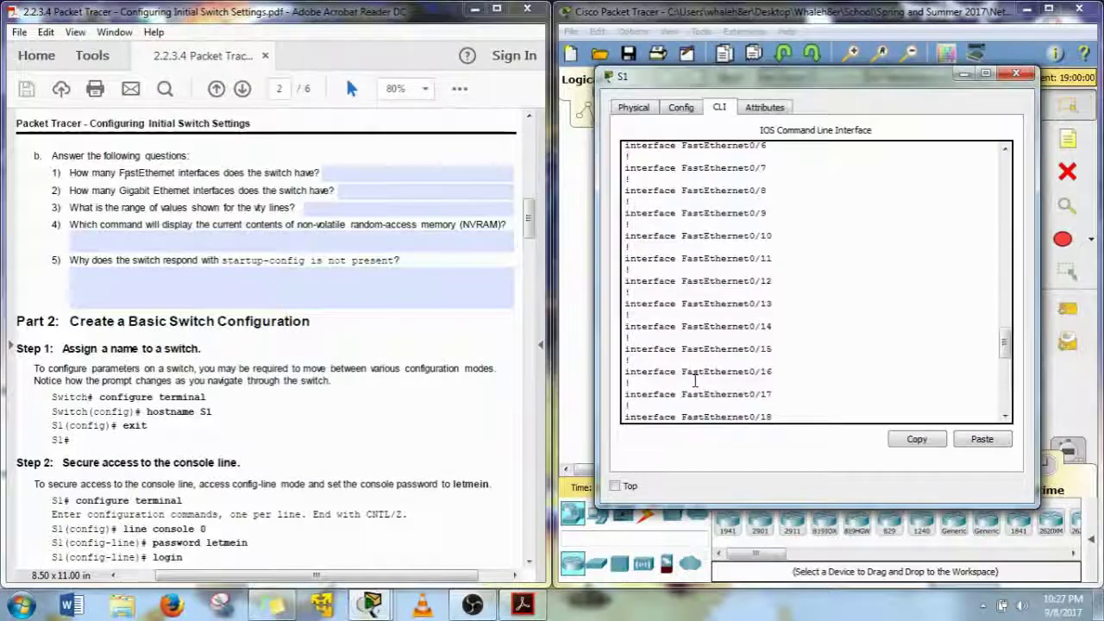
{"action": "type", "text": "show nvr"}
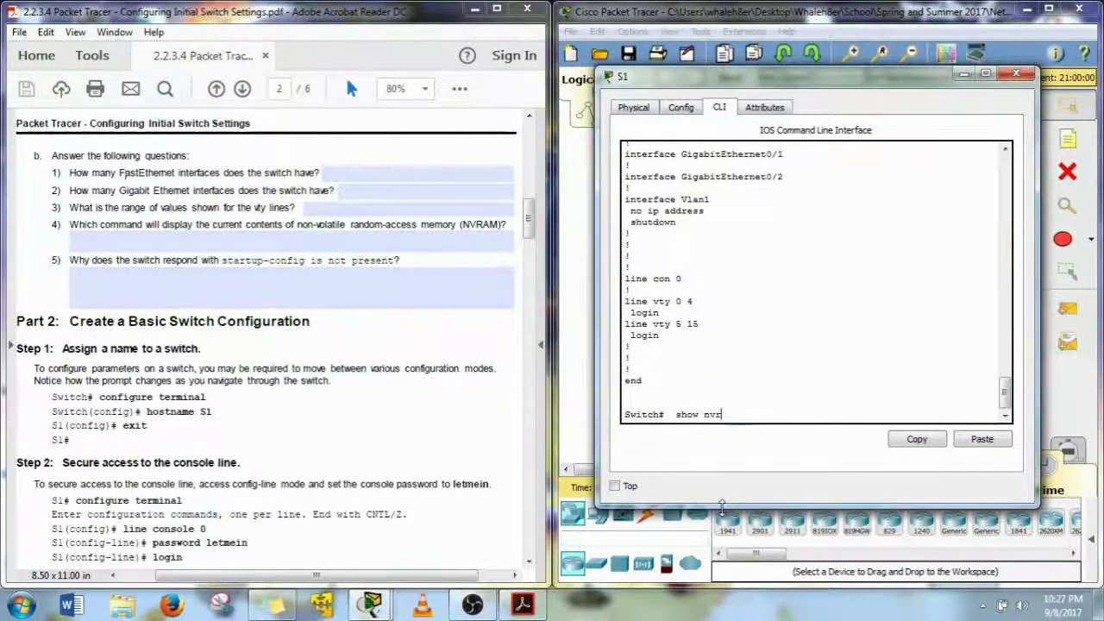
{"action": "type", "text": "a,"}
{"action": "key", "text": "BackSpace"}
{"action": "type", "text": "m"}
{"action": "key", "text": "Return"}
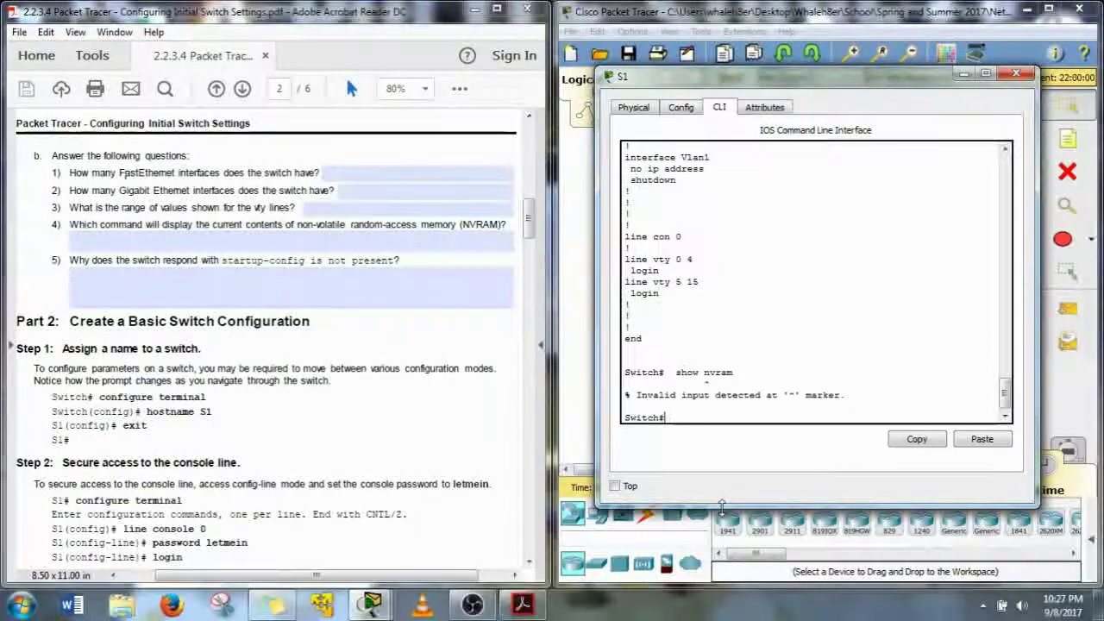
List the show options, run show startup-config, and highlight the 'not present' result
{"action": "key", "text": "Up"}
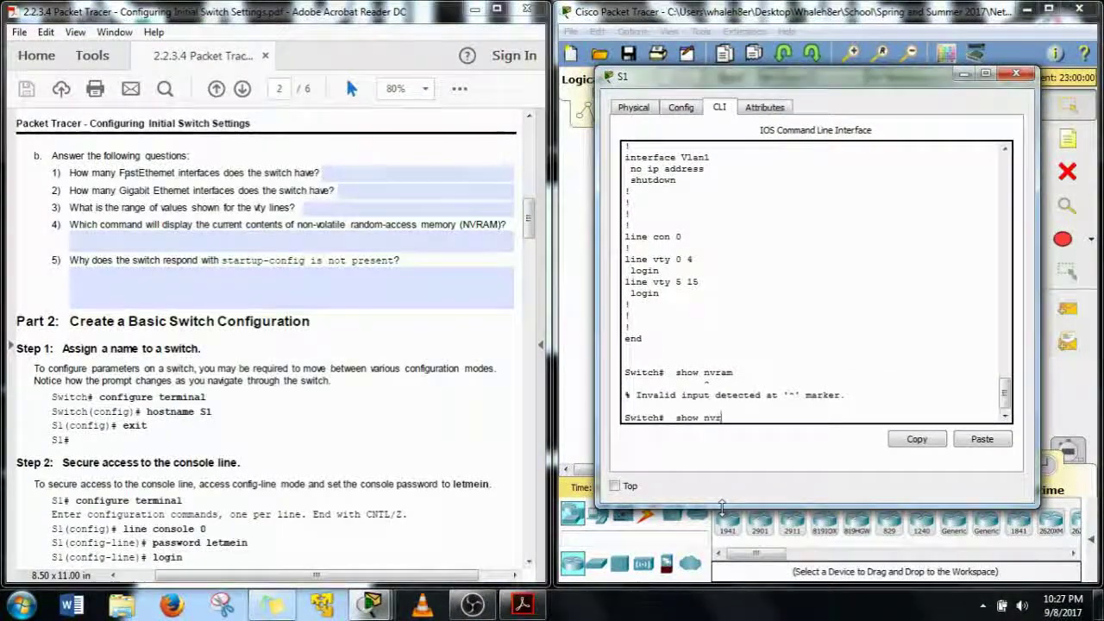
{"action": "key", "text": "BackSpace"}
{"action": "key", "text": "BackSpace"}
{"action": "key", "text": "BackSpace"}
{"action": "key", "text": "BackSpace"}
{"action": "key", "text": "BackSpace"}
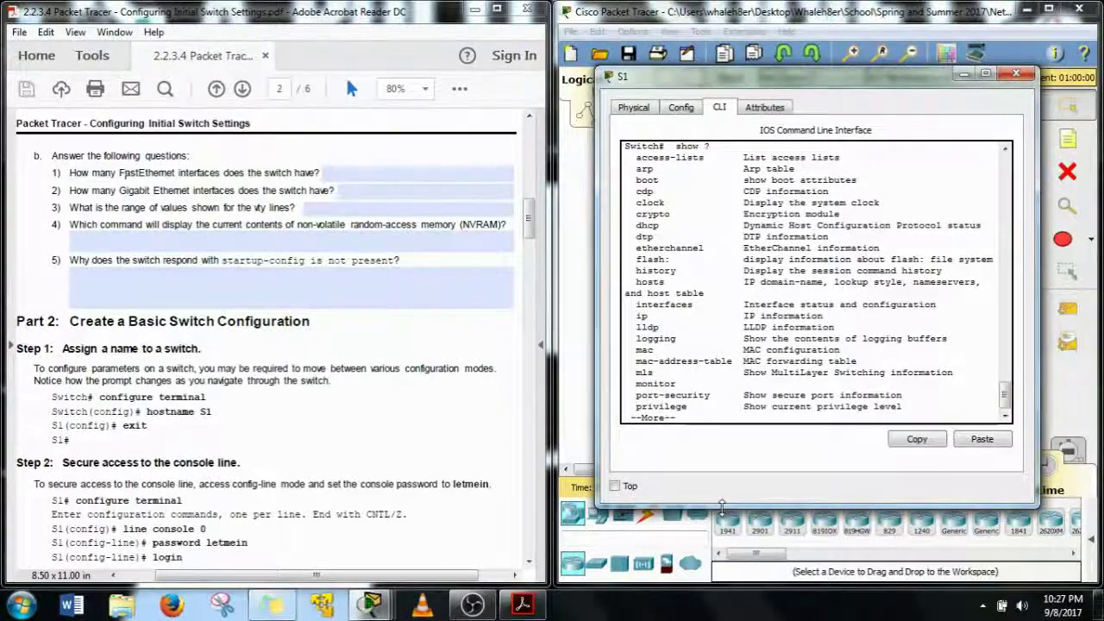
{"action": "key", "text": "Return"}
{"action": "type", "text": "qs"}
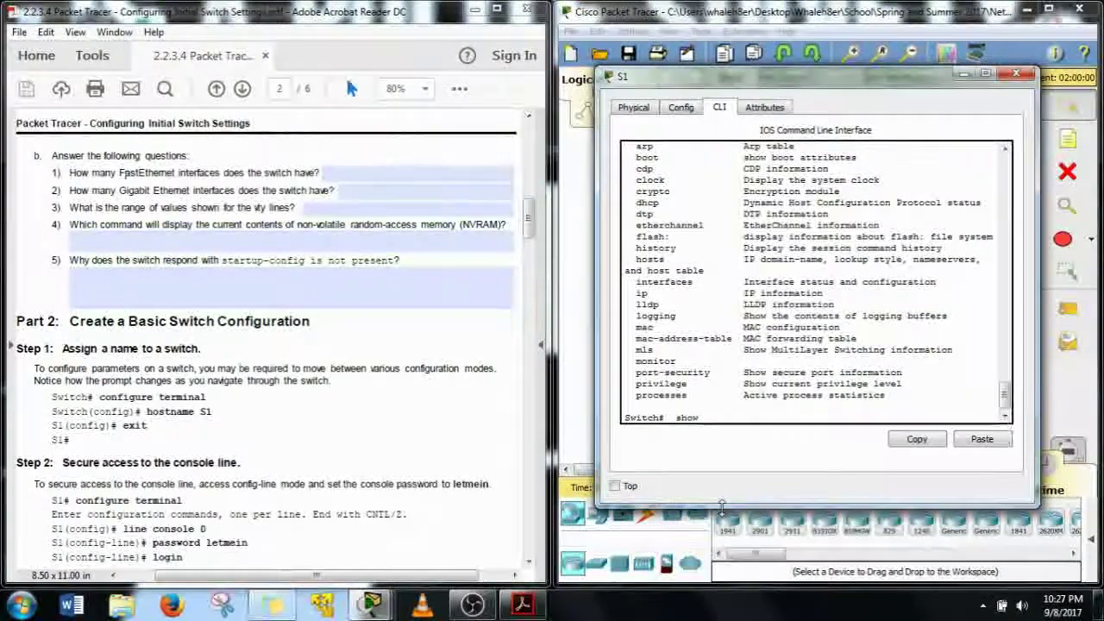
{"action": "key", "text": "Tab"}
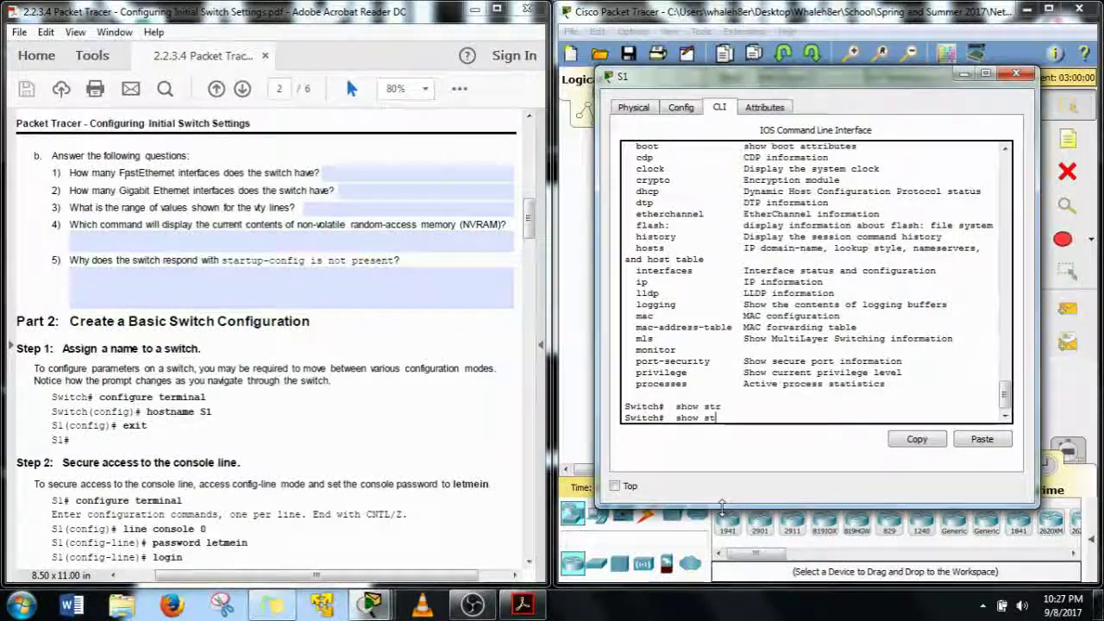
{"action": "key", "text": "Tab"}
{"action": "type", "text": "ART"}
{"action": "key", "text": "Tab"}
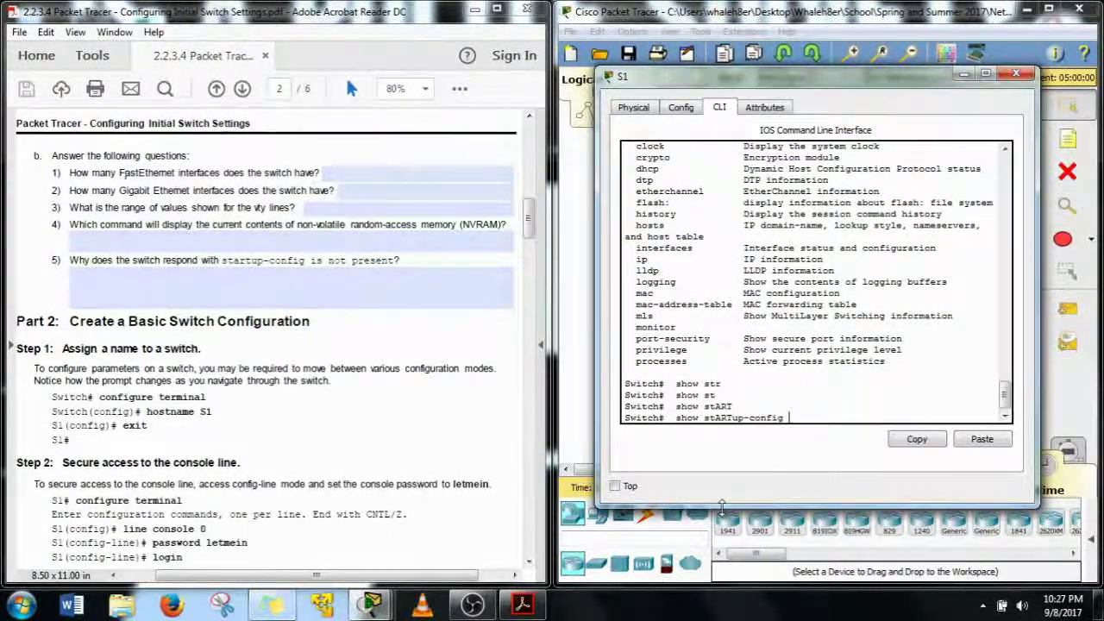
{"action": "key", "text": "Return"}
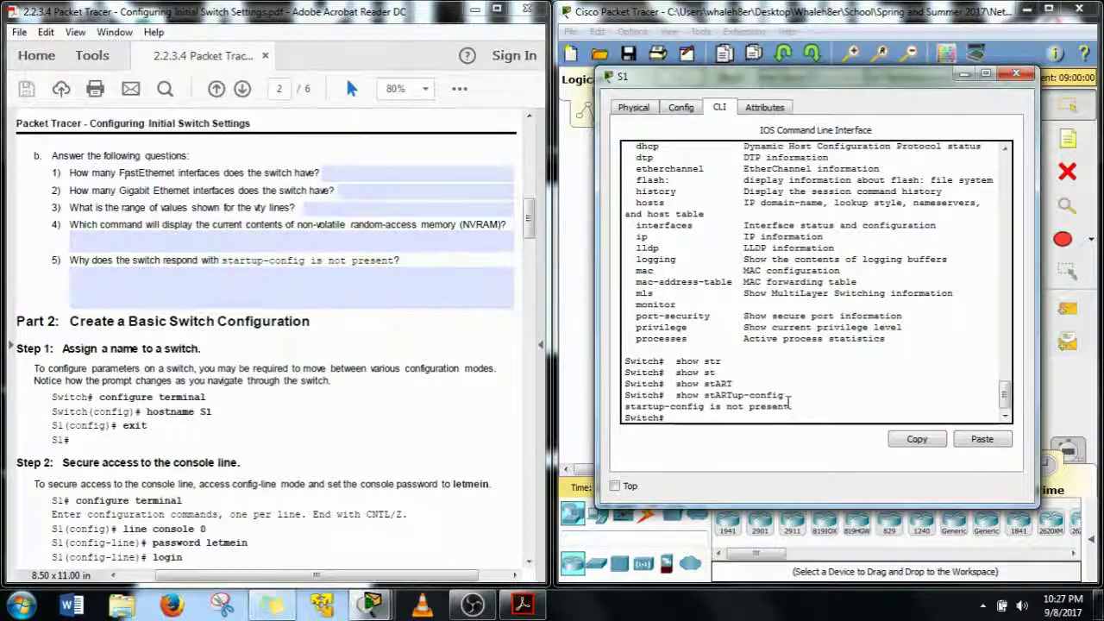
{"action": "left_click_drag", "start_coordinate": [786, 397], "coordinate": [711, 398]}
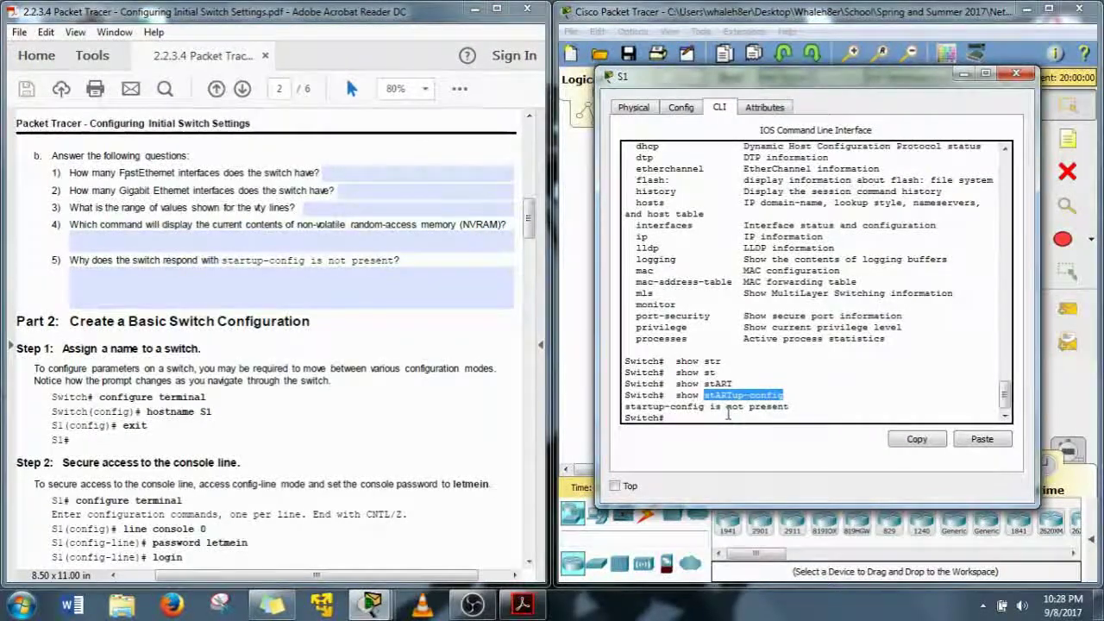
{"action": "left_click", "coordinate": [738, 414]}
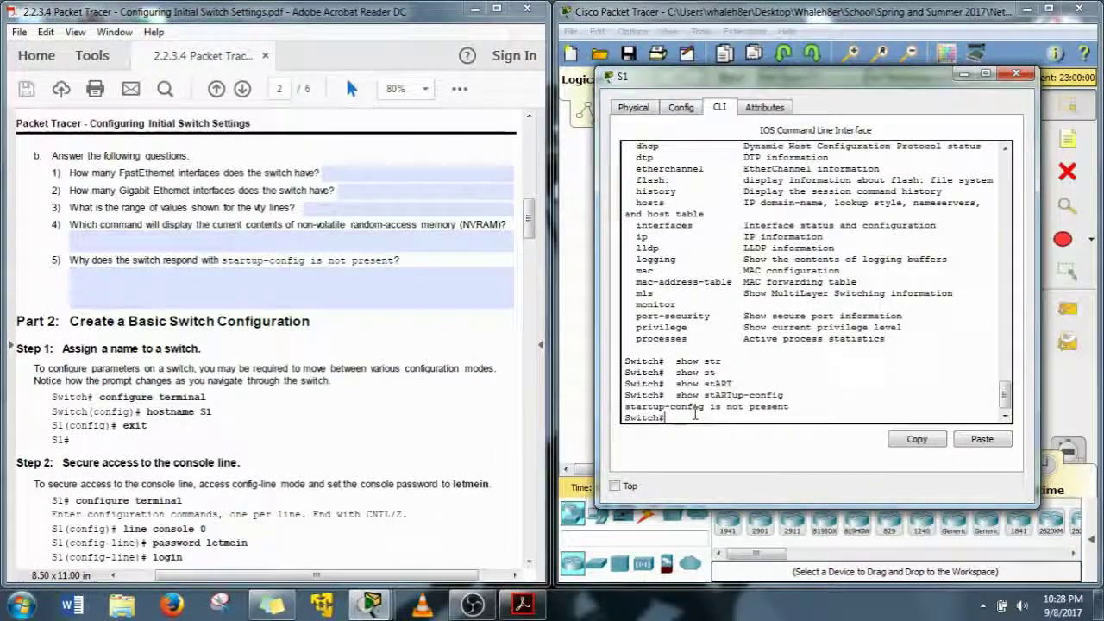
Build 'copy running-config startup-config' with Tab completion on S1, then start deleting it unexecuted
{"action": "type", "text": "copy"}
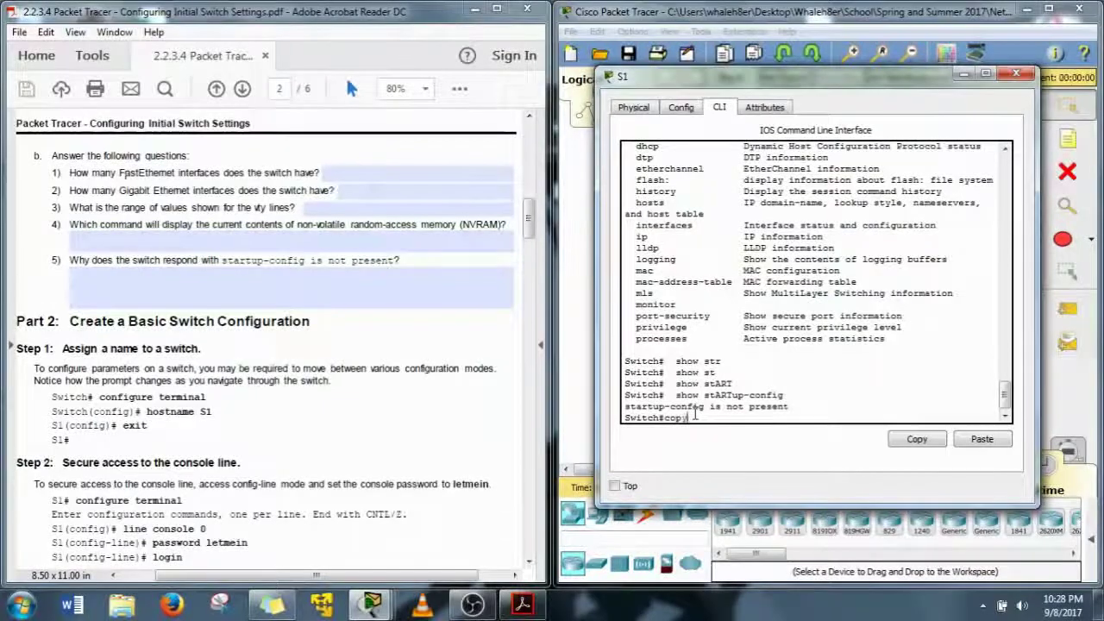
{"action": "type", "text": " r"}
{"action": "key", "text": "Tab"}
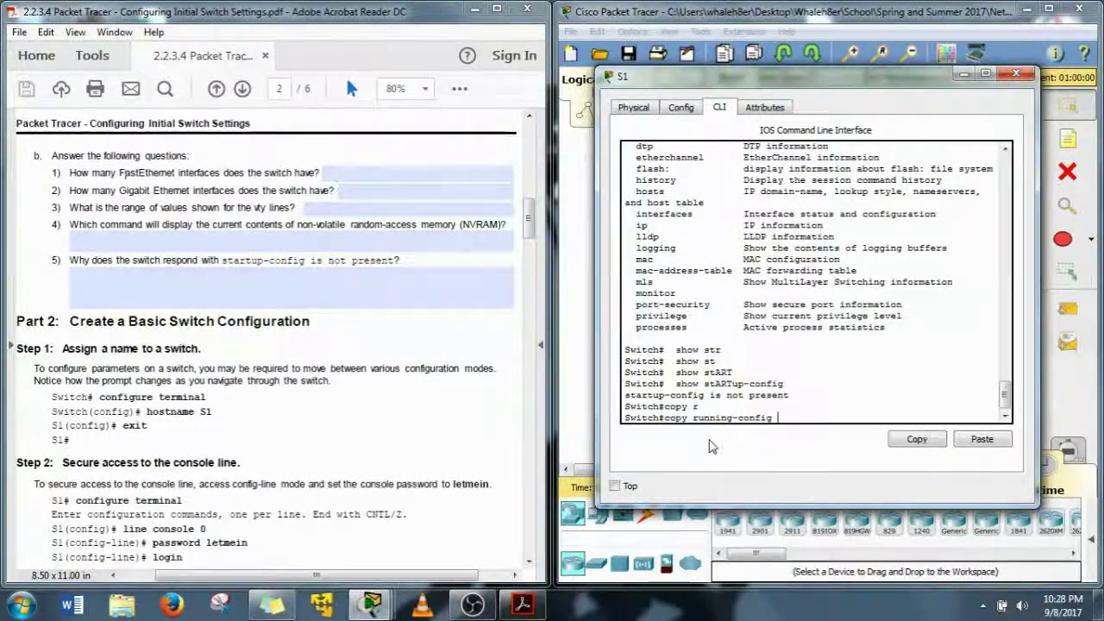
{"action": "type", "text": "s"}
{"action": "key", "text": "Tab"}
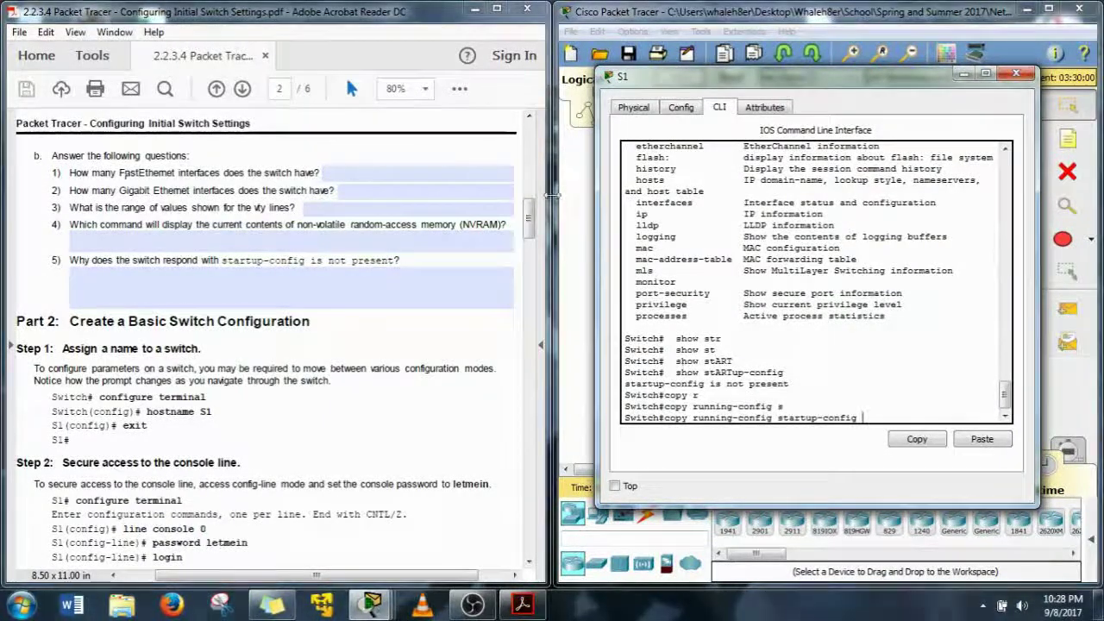
{"action": "left_click_drag", "start_coordinate": [533, 210], "coordinate": [536, 233]}
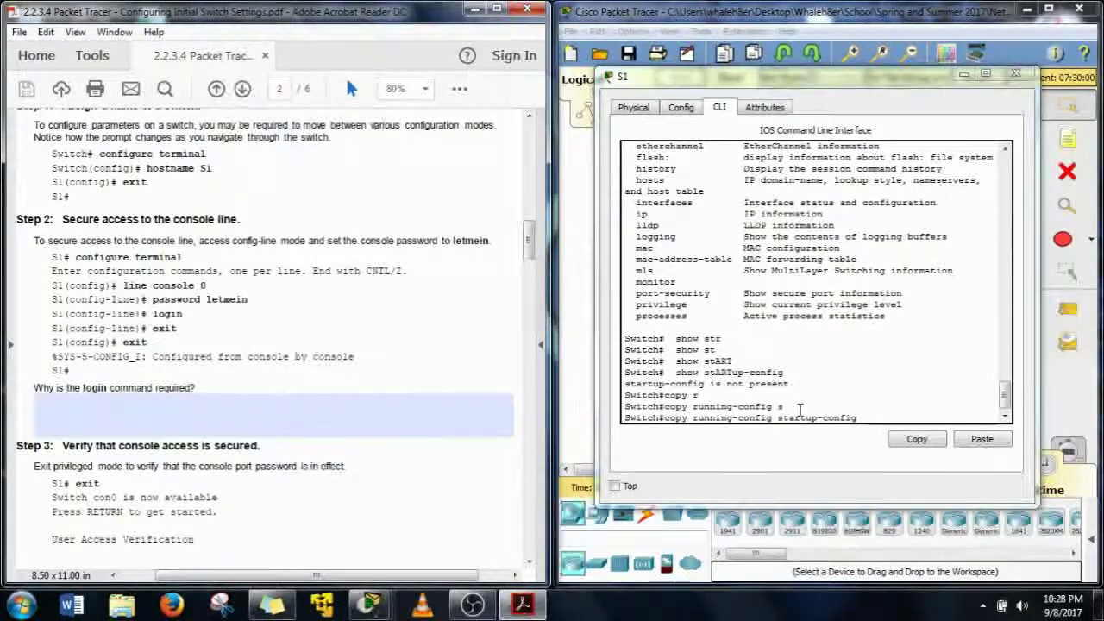
{"action": "left_click_drag", "start_coordinate": [852, 418], "coordinate": [857, 418]}
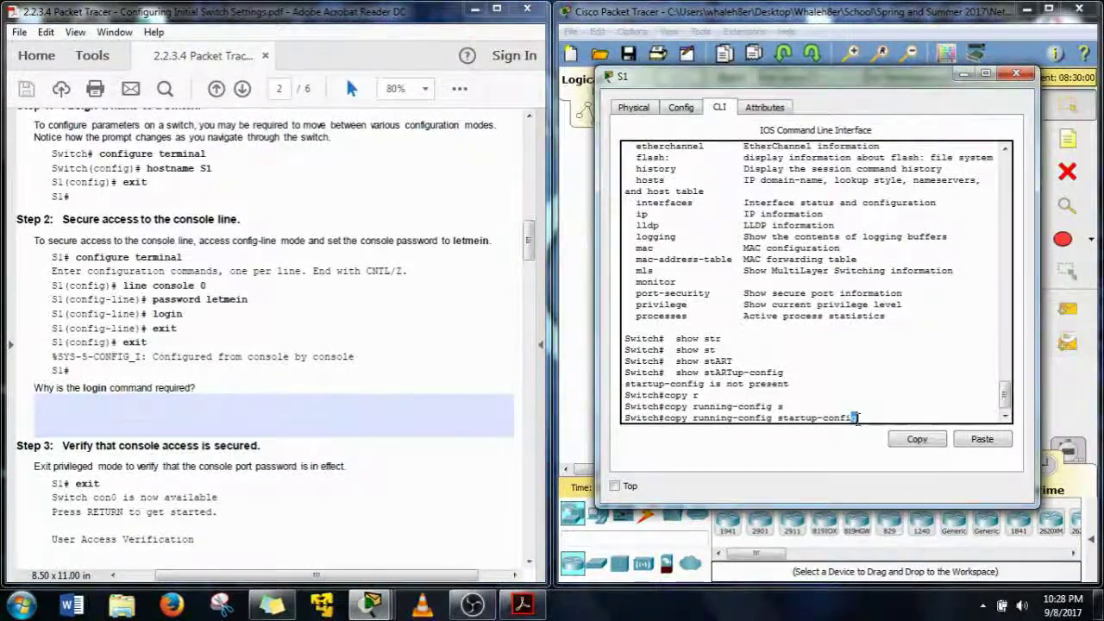
{"action": "key", "text": "BackSpace"}
{"action": "key", "text": "BackSpace"}
{"action": "key", "text": "BackSpace"}
{"action": "key", "text": "BackSpace"}
{"action": "key", "text": "BackSpace"}
{"action": "key", "text": "BackSpace"}
{"action": "key", "text": "BackSpace"}
{"action": "key", "text": "BackSpace"}
{"action": "key", "text": "BackSpace"}
{"action": "key", "text": "BackSpace"}
{"action": "key", "text": "BackSpace"}
{"action": "key", "text": "BackSpace"}
{"action": "key", "text": "BackSpace"}
{"action": "key", "text": "BackSpace"}
{"action": "key", "text": "BackSpace"}
{"action": "key", "text": "BackSpace"}
{"action": "key", "text": "BackSpace"}
{"action": "key", "text": "BackSpace"}
{"action": "key", "text": "BackSpace"}
{"action": "key", "text": "BackSpace"}
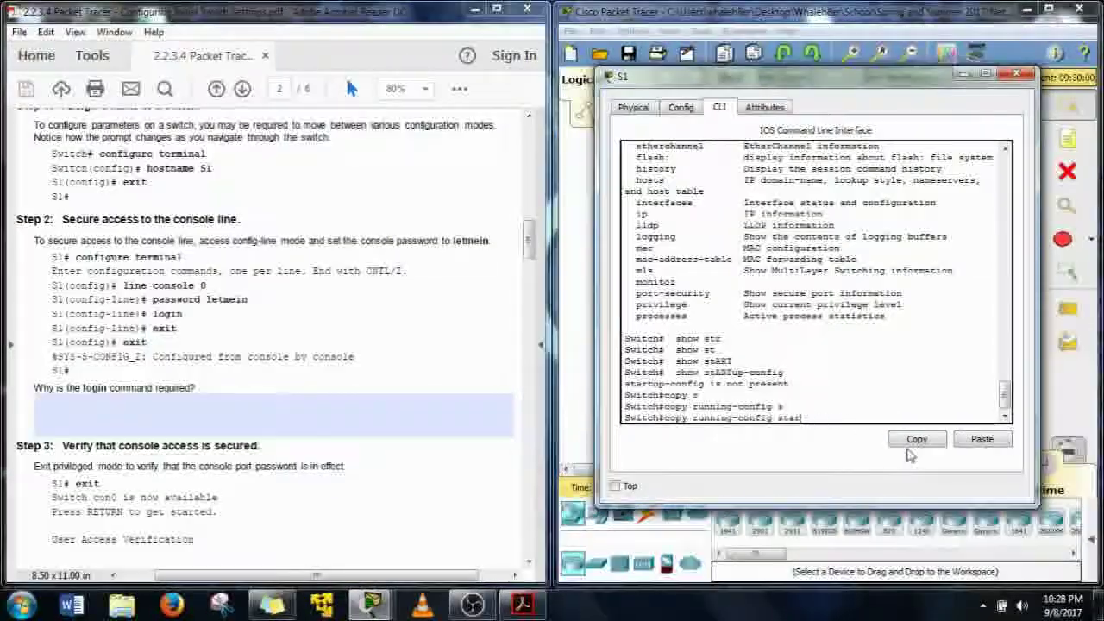
Clear the leftover copy command, set hostname S1 in conf t, and exit to S1#
{"action": "key", "text": "BackSpace"}
{"action": "key", "text": "BackSpace"}
{"action": "key", "text": "BackSpace"}
{"action": "key", "text": "BackSpace"}
{"action": "key", "text": "BackSpace"}
{"action": "key", "text": "BackSpace"}
{"action": "key", "text": "BackSpace"}
{"action": "key", "text": "BackSpace"}
{"action": "key", "text": "BackSpace"}
{"action": "key", "text": "BackSpace"}
{"action": "type", "text": "conf t"}
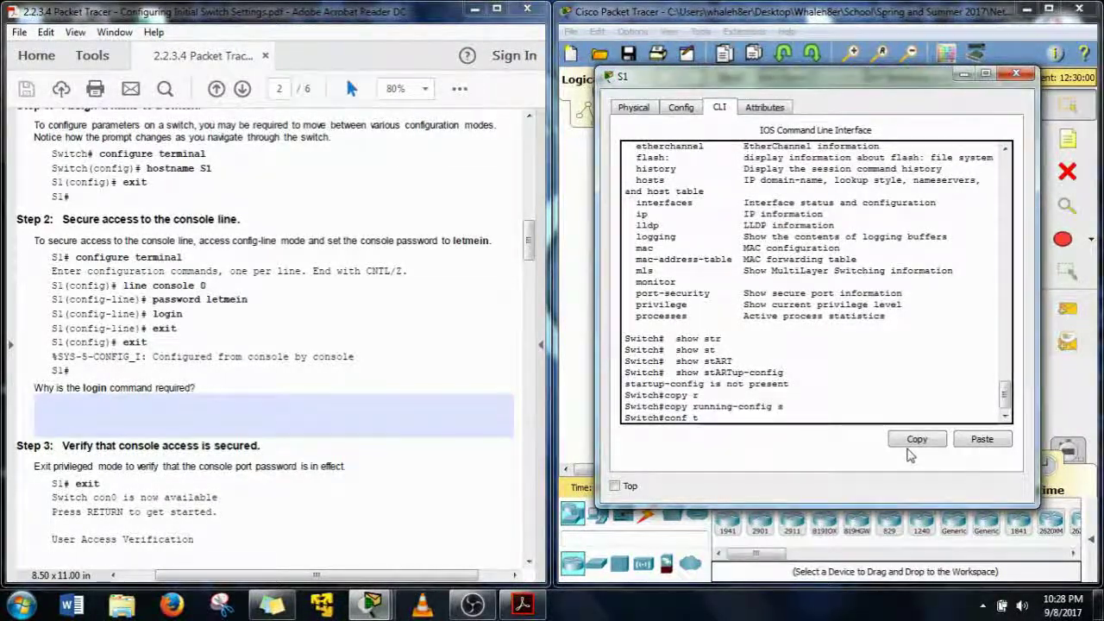
{"action": "key", "text": "Return"}
{"action": "type", "text": "host"}
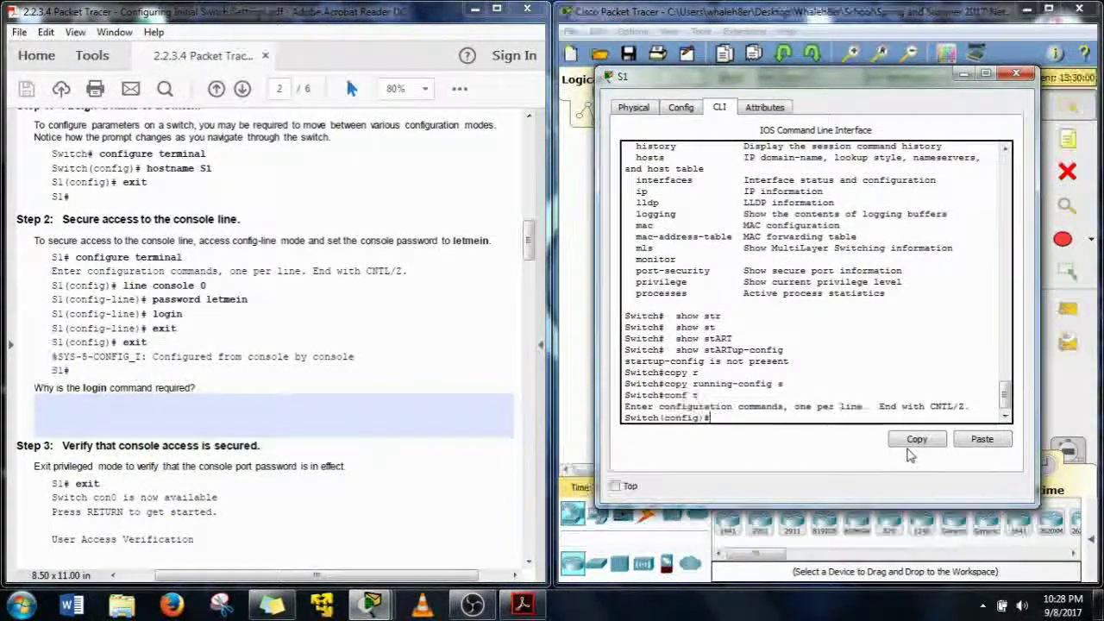
{"action": "key", "text": "Tab"}
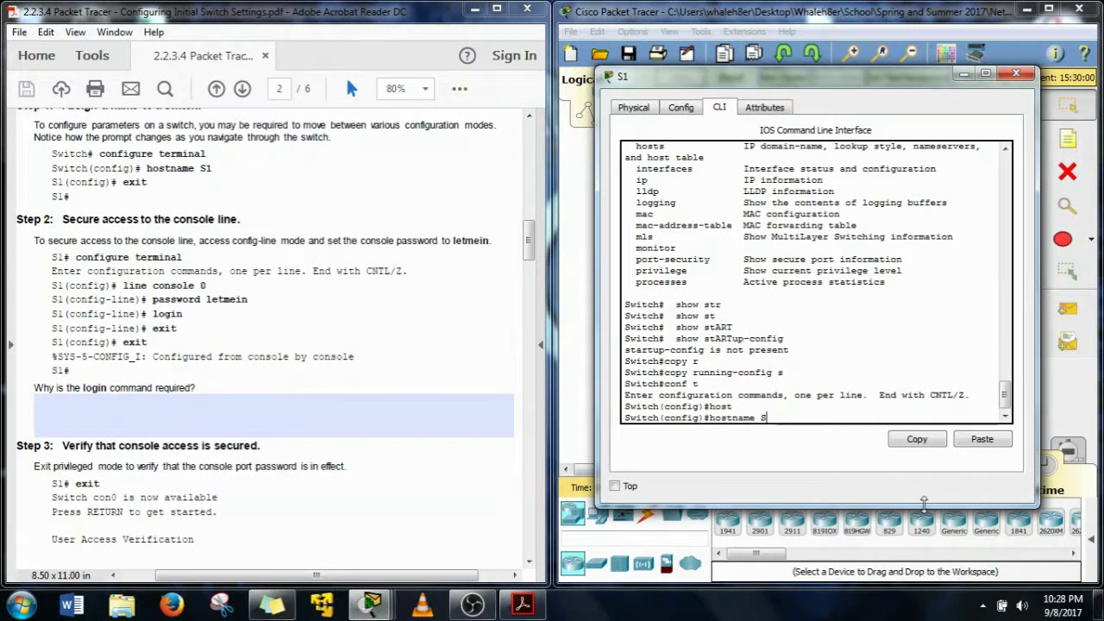
{"action": "type", "text": "S1"}
{"action": "key", "text": "Return"}
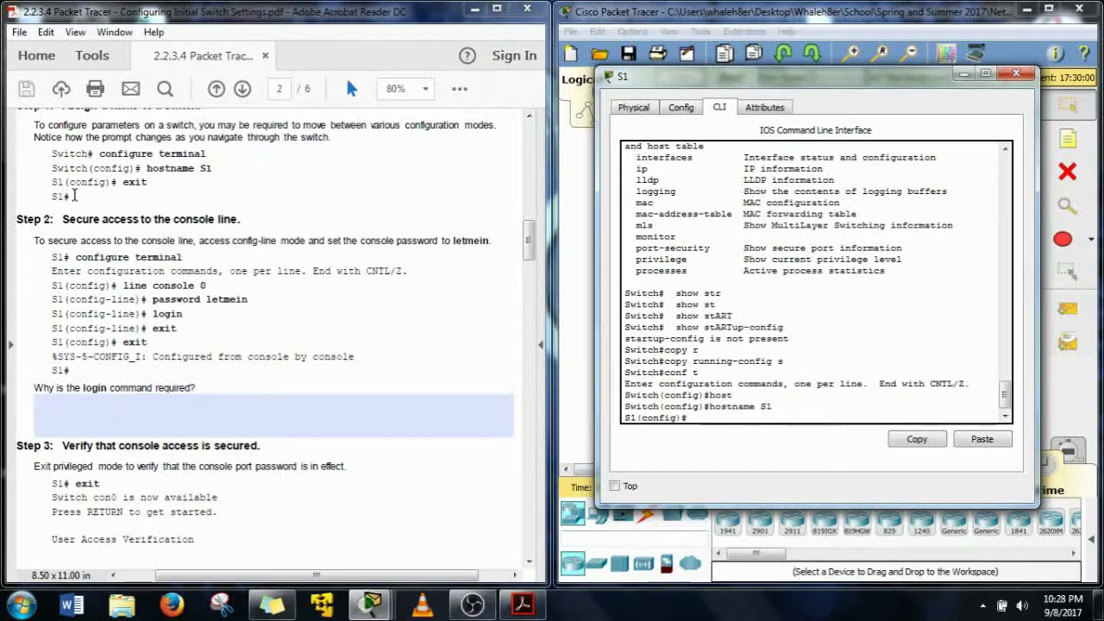
{"action": "type", "text": "exit"}
{"action": "key", "text": "Return"}
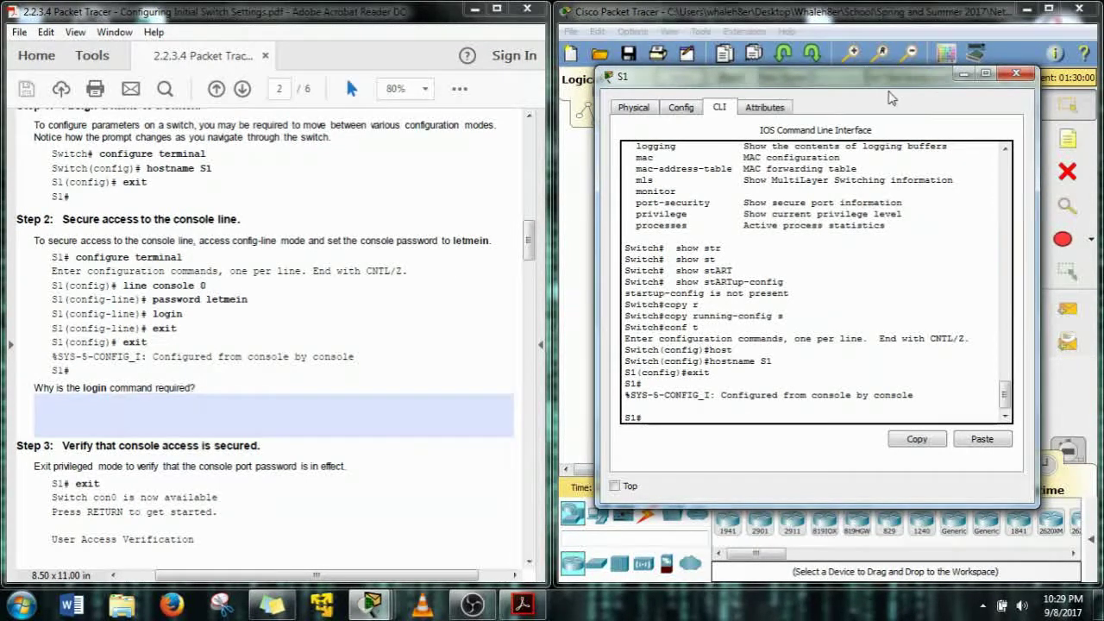
{"action": "left_click_drag", "start_coordinate": [887, 82], "coordinate": [394, 100]}
{"action": "left_click", "coordinate": [647, 463]}
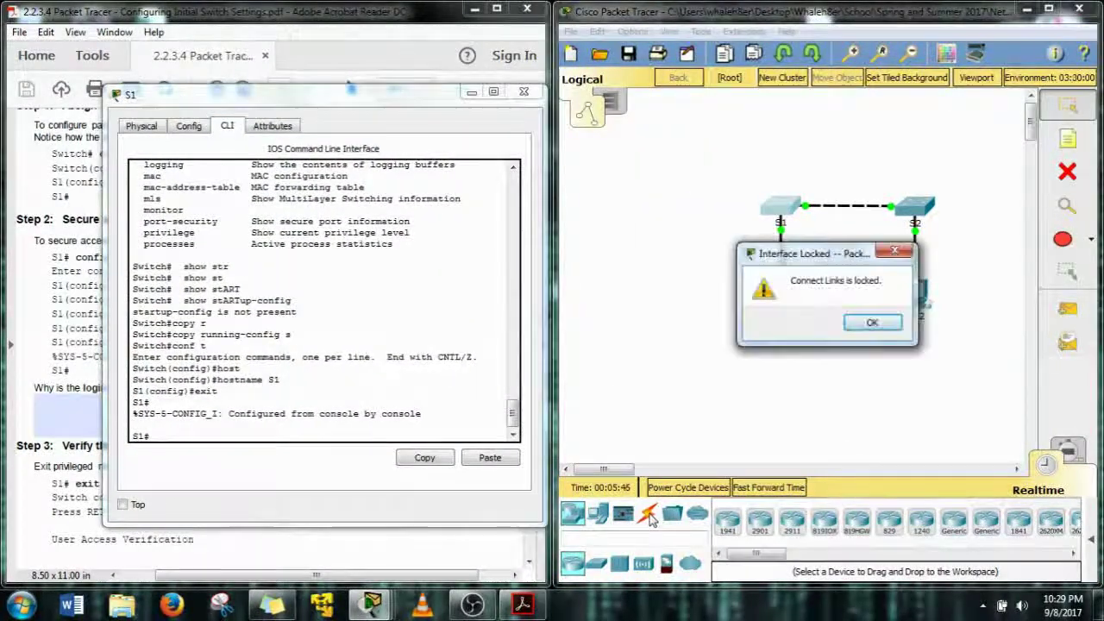
{"action": "left_click", "coordinate": [865, 328]}
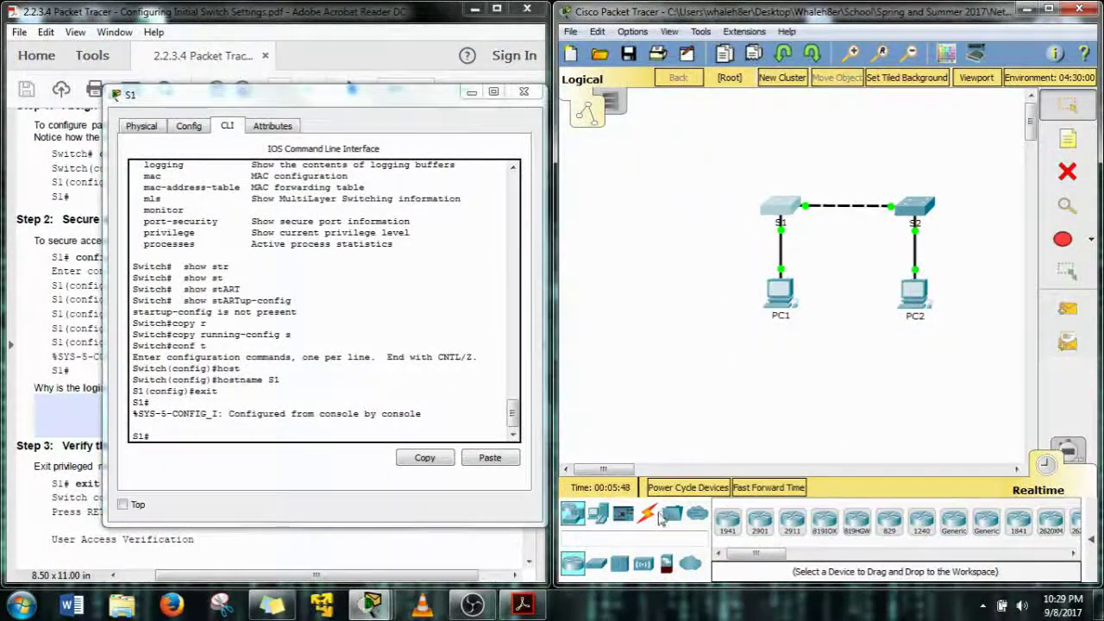
{"action": "left_click", "coordinate": [648, 518]}
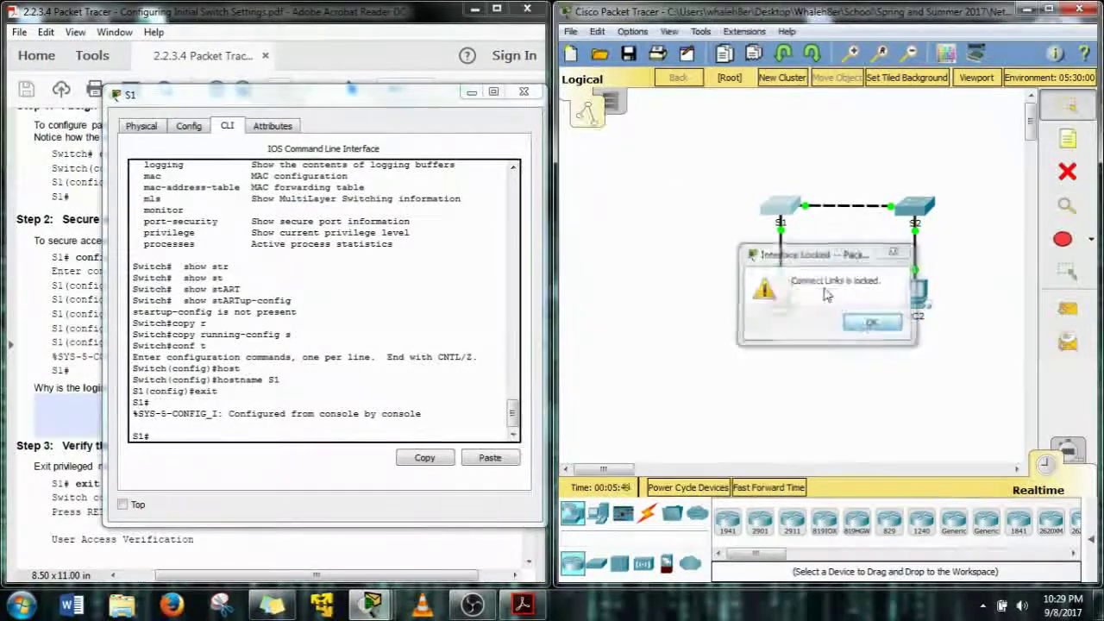
{"action": "left_click", "coordinate": [866, 325]}
{"action": "left_click_drag", "start_coordinate": [380, 118], "coordinate": [807, 44]}
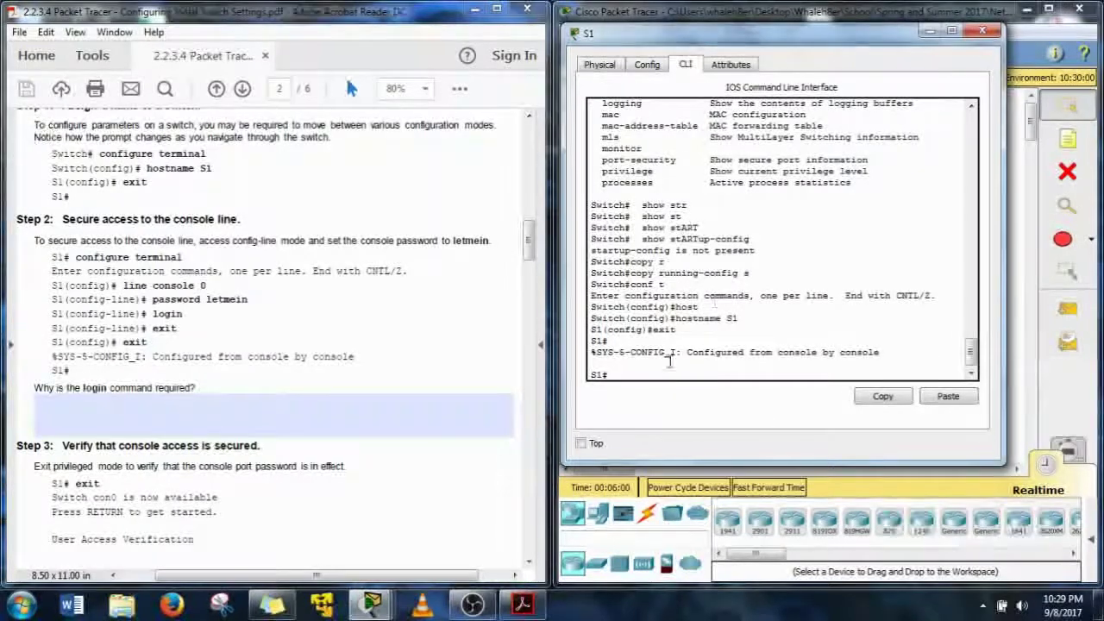
Under line con 0, set the lab's console password and enable login, then type exit
{"action": "type", "text": "line con"}
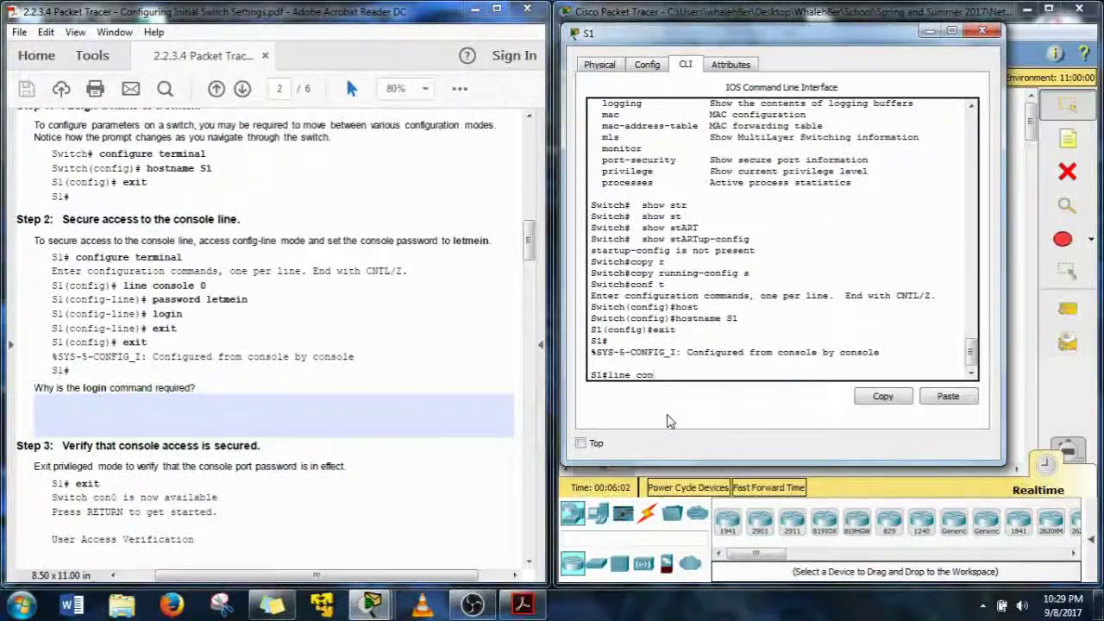
{"action": "type", "text": " 0"}
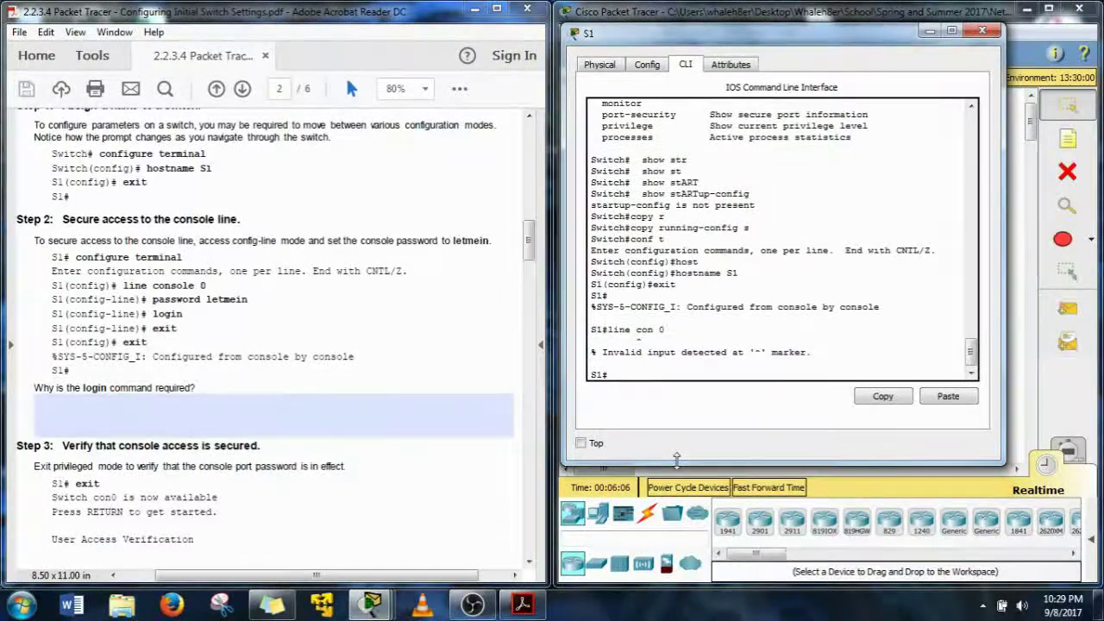
{"action": "type", "text": "conf "}
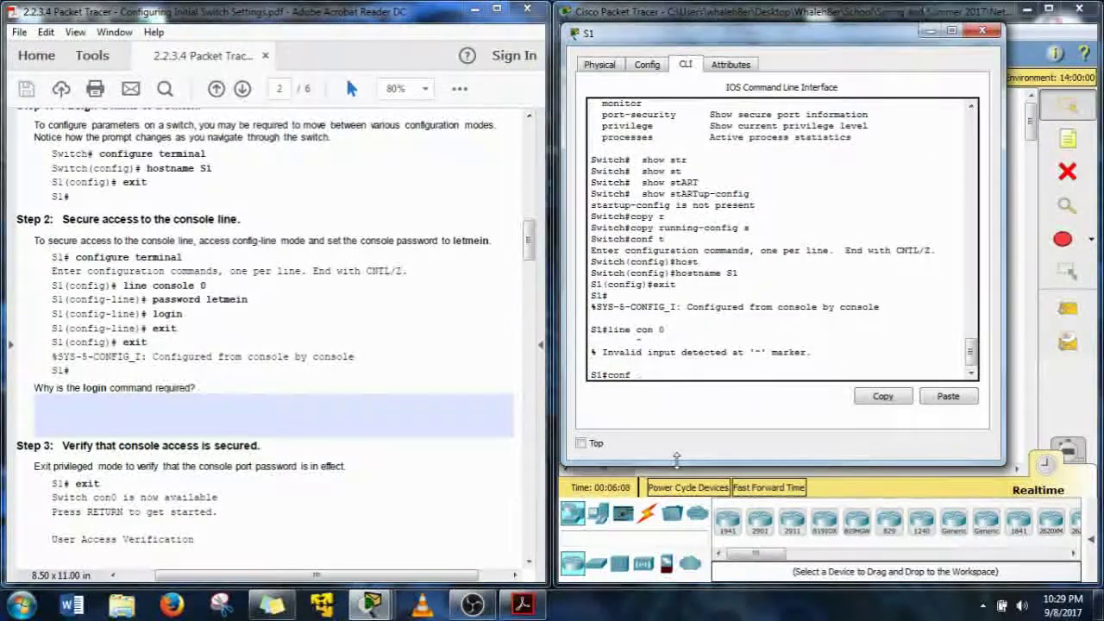
{"action": "type", "text": "t"}
{"action": "key", "text": "Return"}
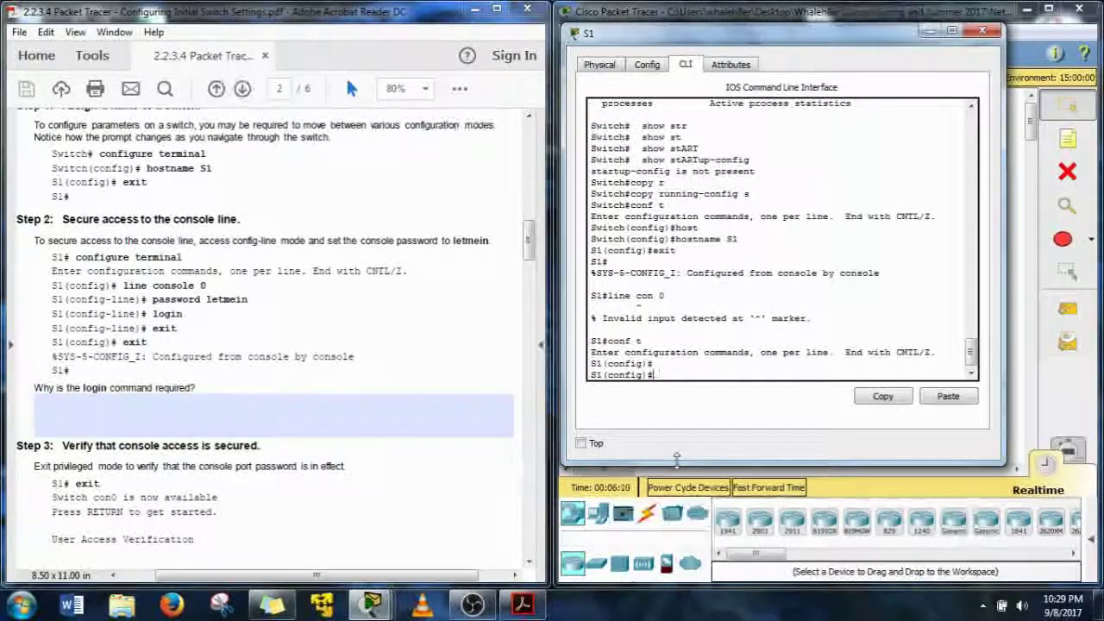
{"action": "type", "text": "line con 9"}
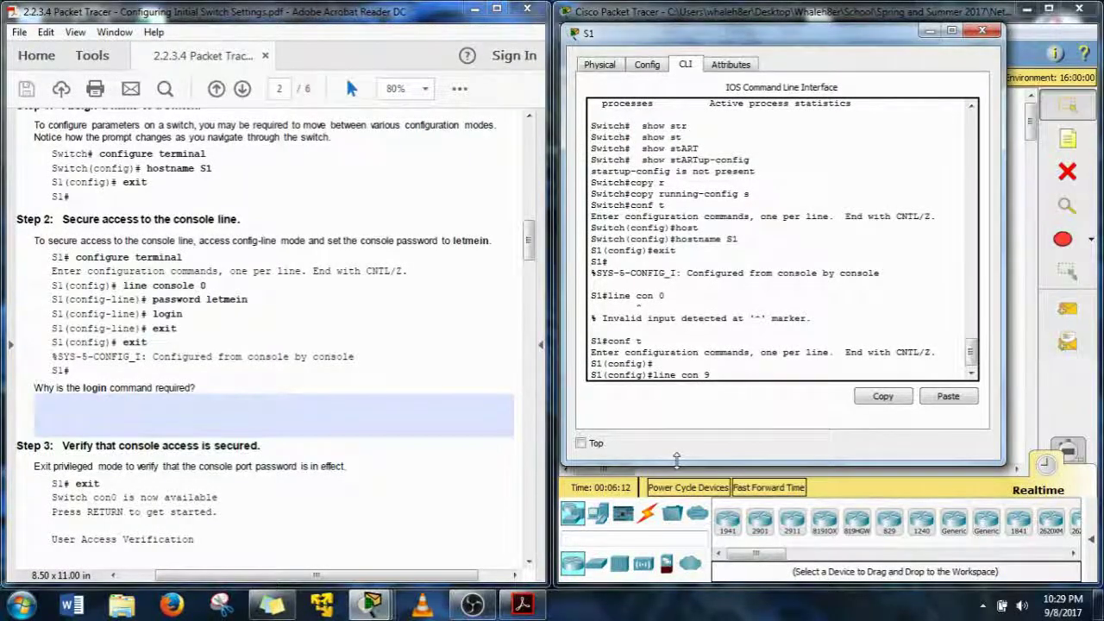
{"action": "key", "text": "BackSpace"}
{"action": "type", "text": "0"}
{"action": "key", "text": "Return"}
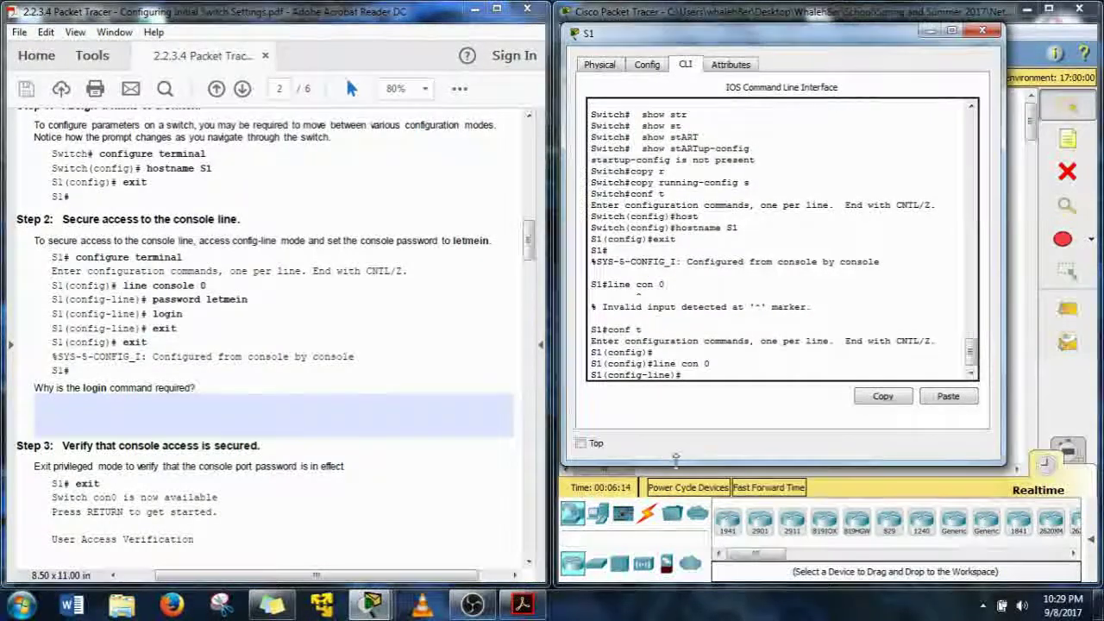
{"action": "left_click", "coordinate": [670, 380]}
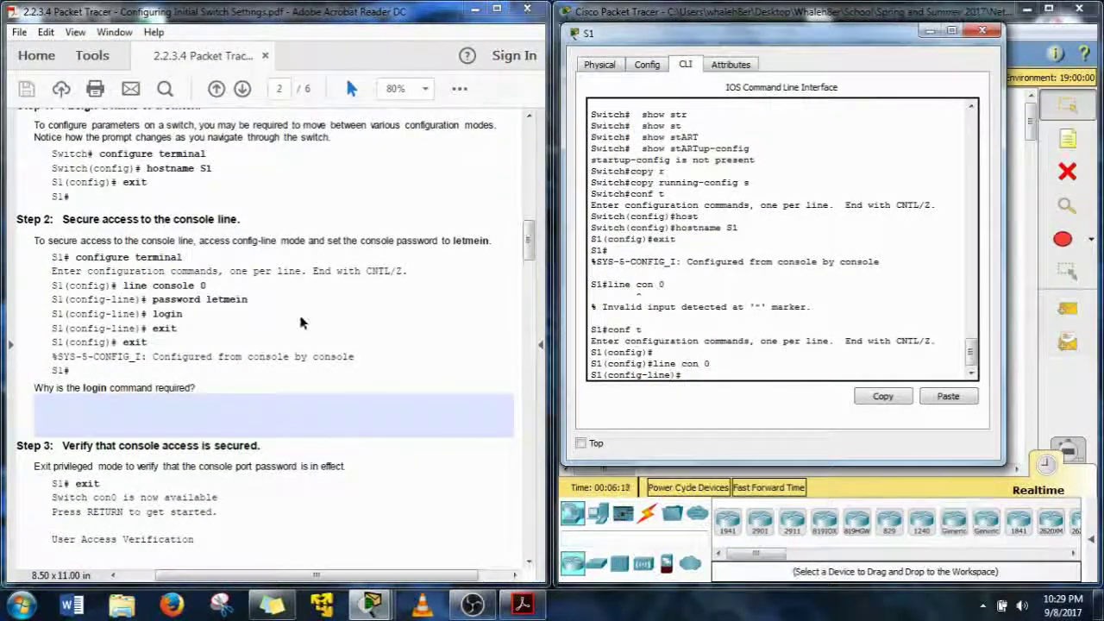
{"action": "type", "text": "pas"}
{"action": "key", "text": "Tab"}
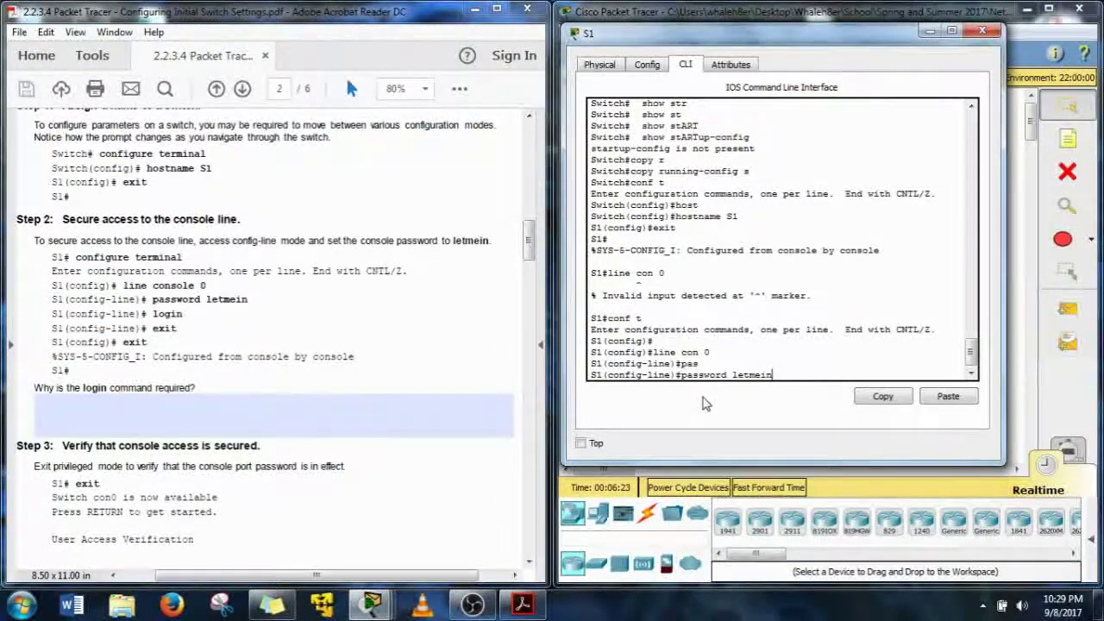
{"action": "type", "text": "login"}
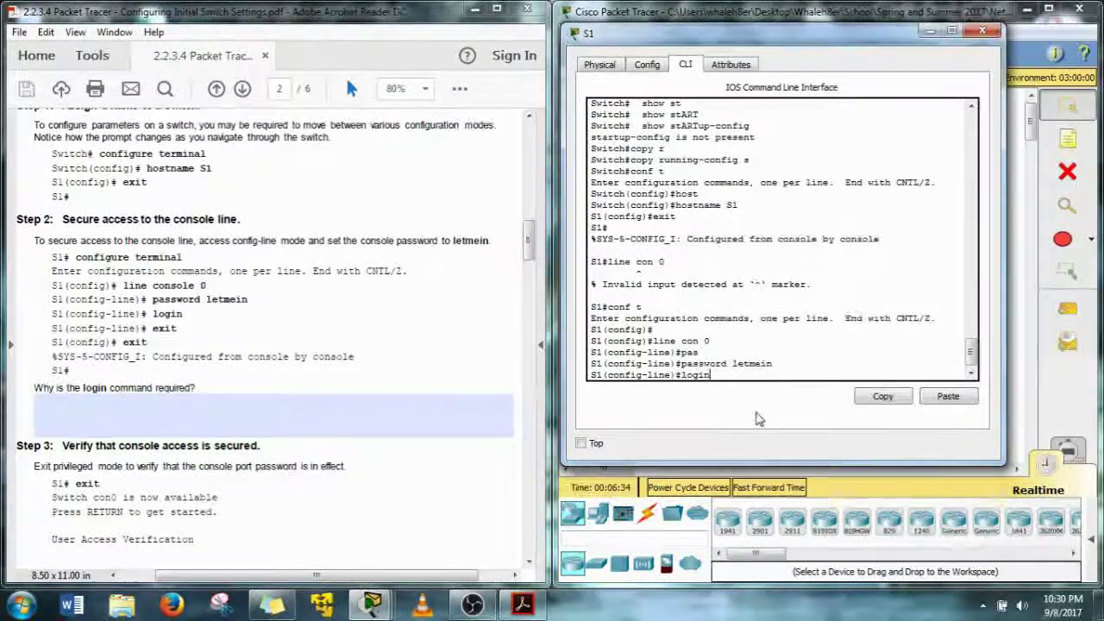
{"action": "key", "text": "Return"}
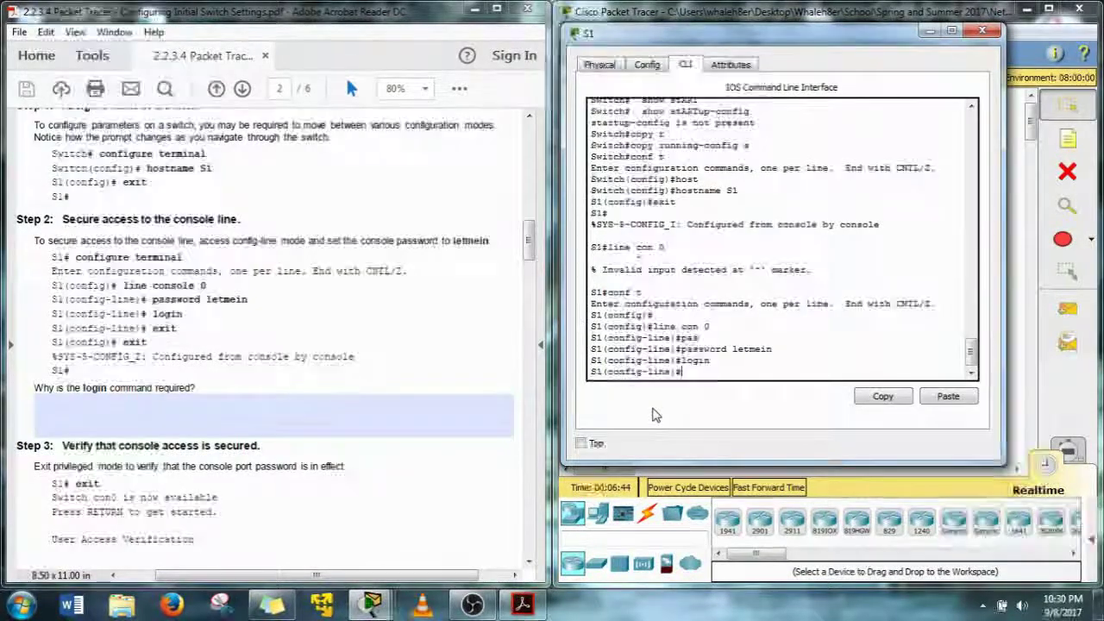
{"action": "type", "text": "exit"}
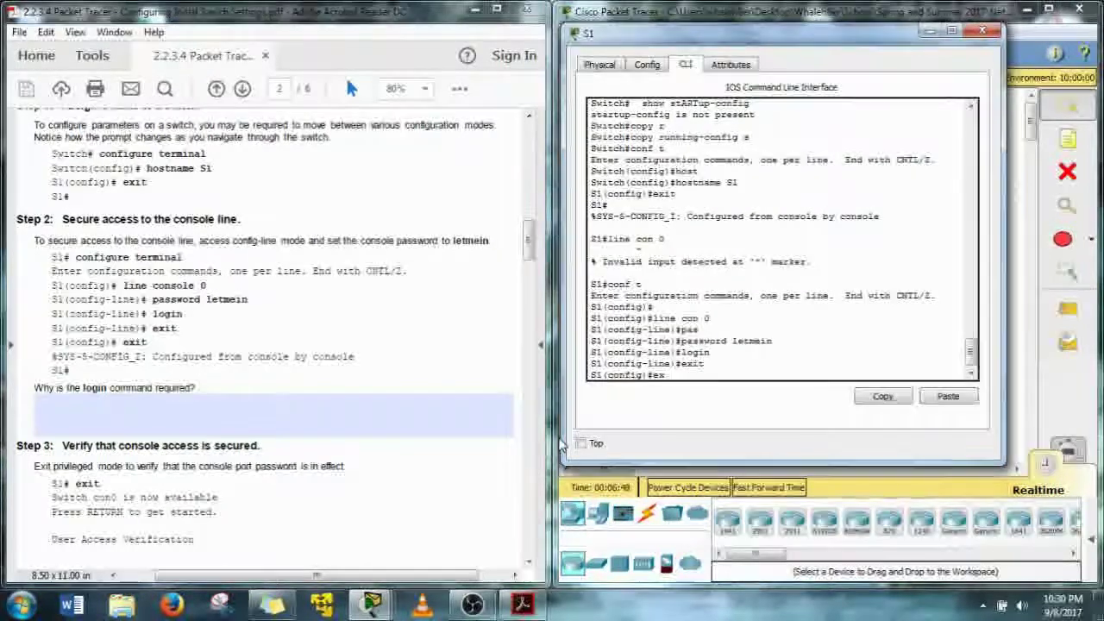
{"action": "type", "text": "exit"}
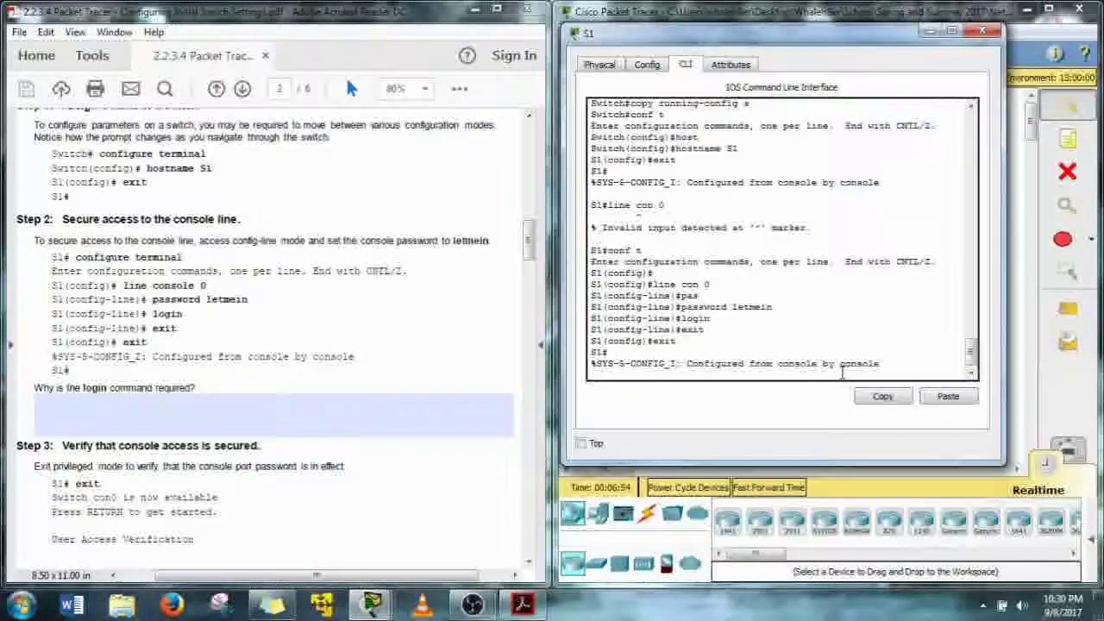
Refresh S1's privileged prompt and scroll the lab PDF to the next instructions
{"action": "left_click", "coordinate": [462, 400]}
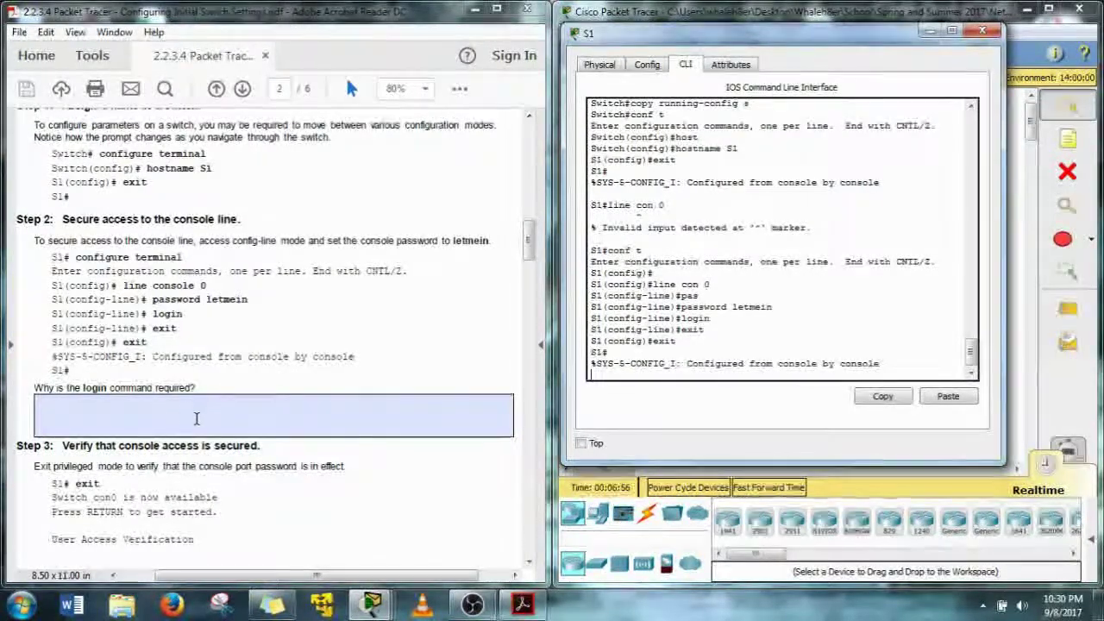
{"action": "left_click", "coordinate": [610, 379]}
{"action": "key", "text": "Return"}
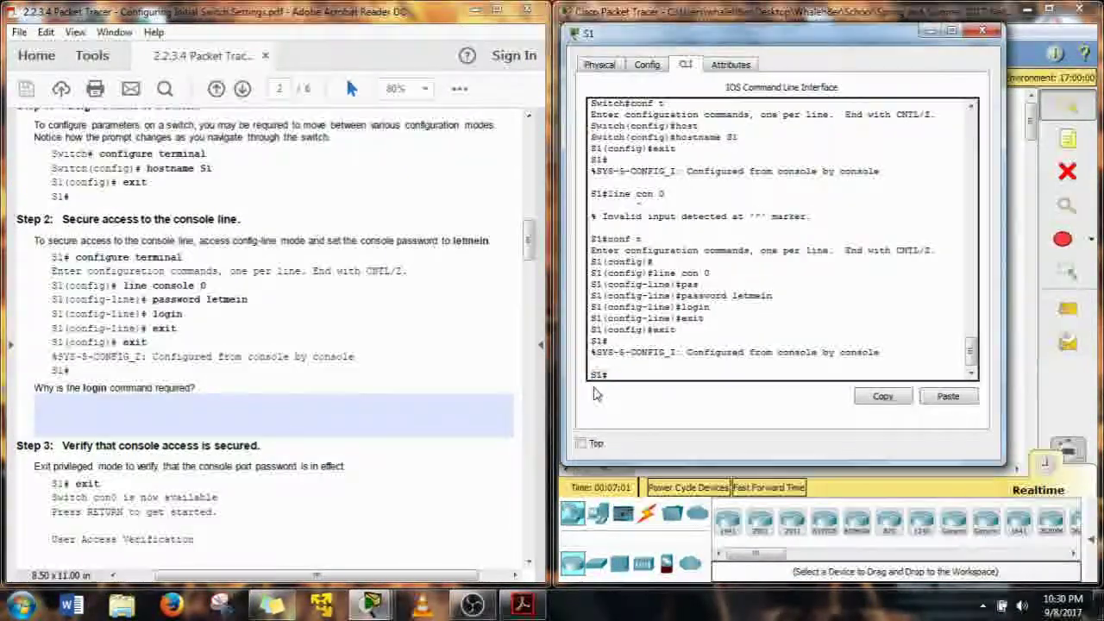
{"action": "left_click", "coordinate": [198, 404]}
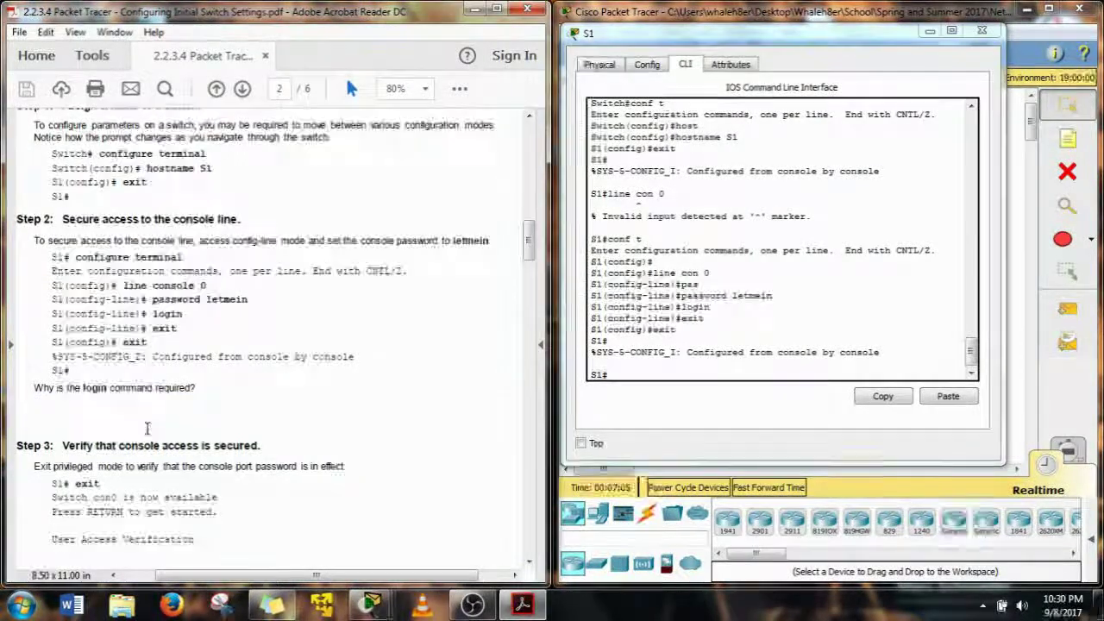
{"action": "scroll", "coordinate": [155, 431], "scroll_direction": "down", "scroll_amount": 5}
{"action": "scroll", "coordinate": [147, 434], "scroll_direction": "down", "scroll_amount": 1}
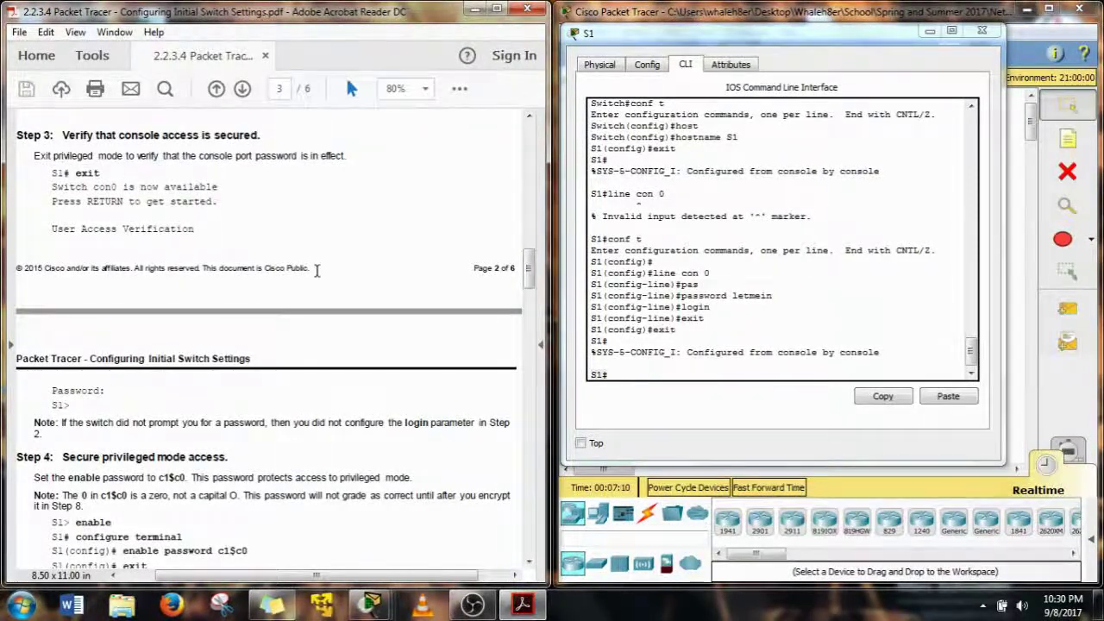
{"action": "left_click", "coordinate": [634, 421]}
Log out of S1 and back in with the console password to reach S1>
{"action": "type", "text": "exit"}
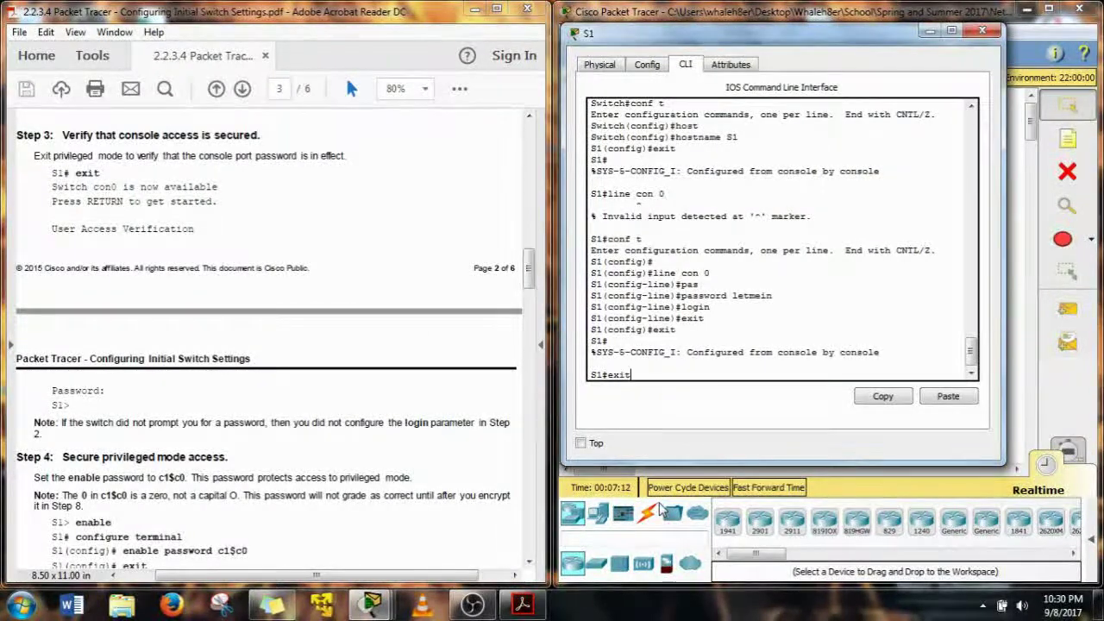
{"action": "key", "text": "Return"}
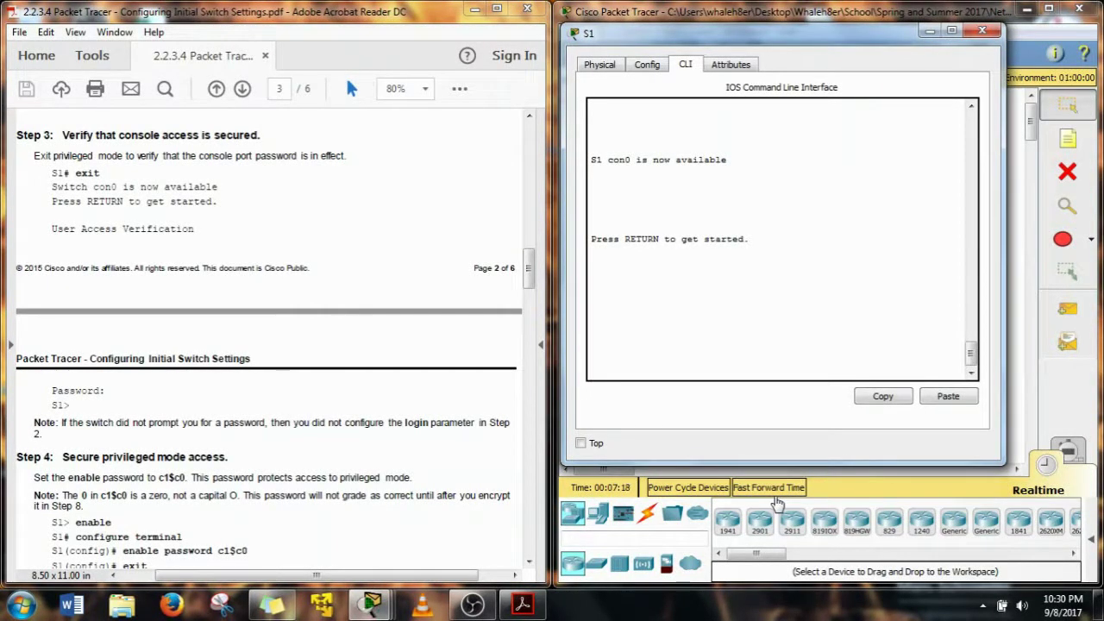
{"action": "key", "text": "Return"}
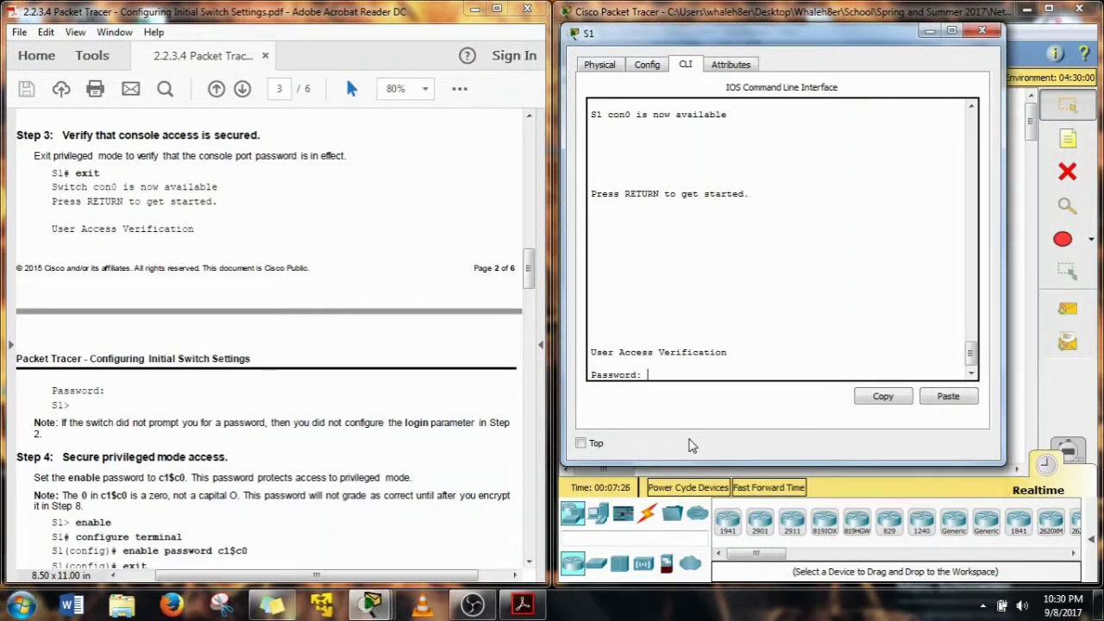
{"action": "key", "text": "Return"}
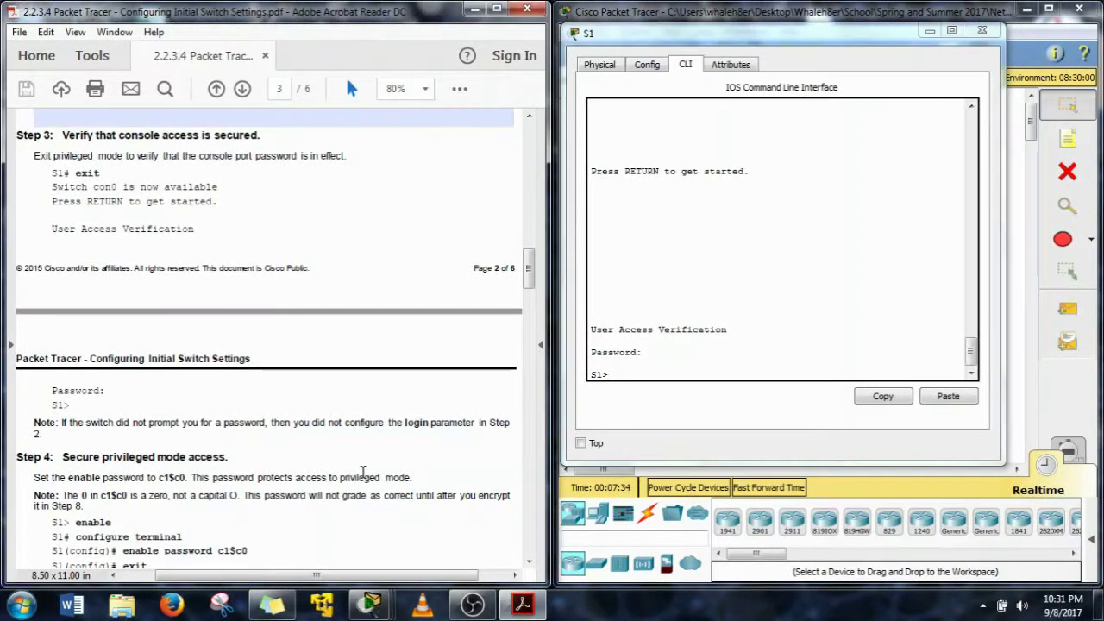
{"action": "scroll", "coordinate": [363, 473], "scroll_direction": "down", "scroll_amount": 3}
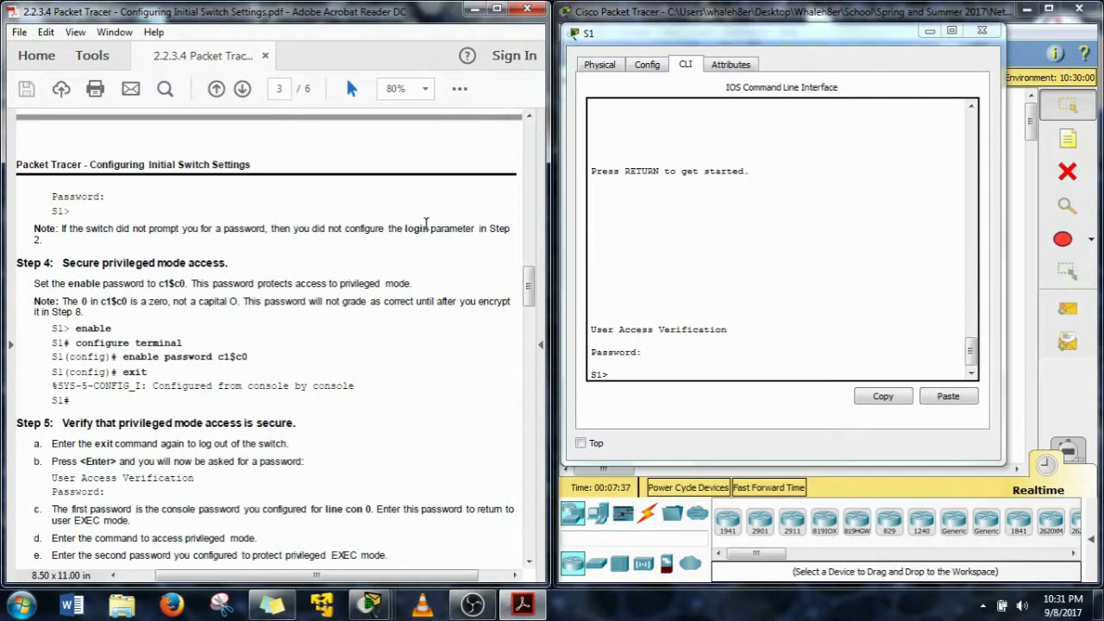
Enter privileged mode on S1 and then global configuration mode with conf t
{"action": "scroll", "coordinate": [224, 314], "scroll_direction": "down", "scroll_amount": 1}
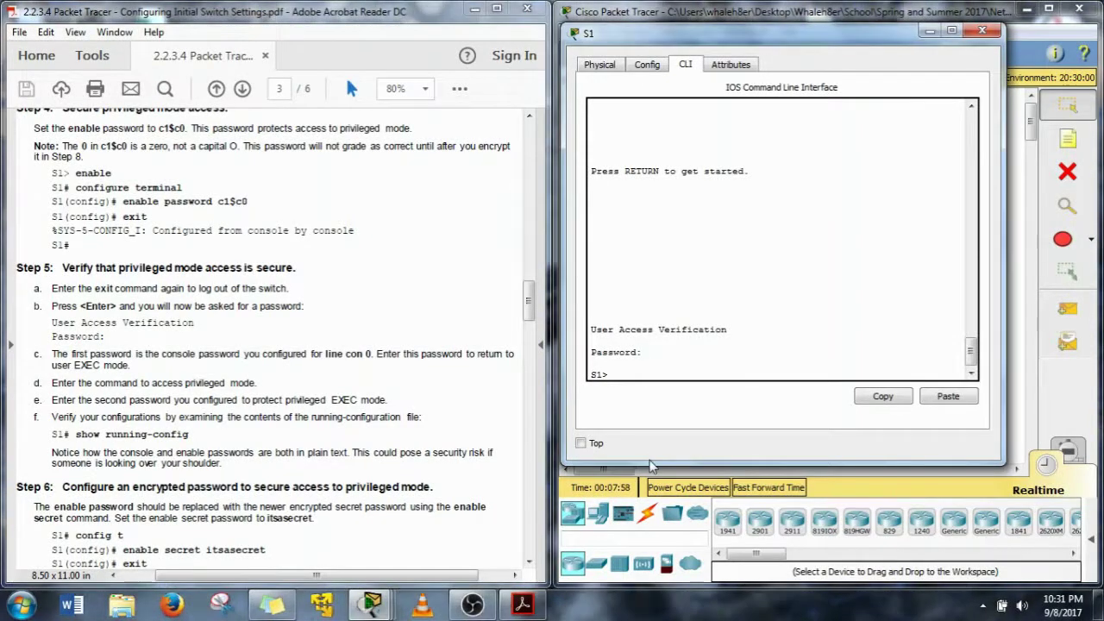
{"action": "type", "text": "n"}
{"action": "key", "text": "Return"}
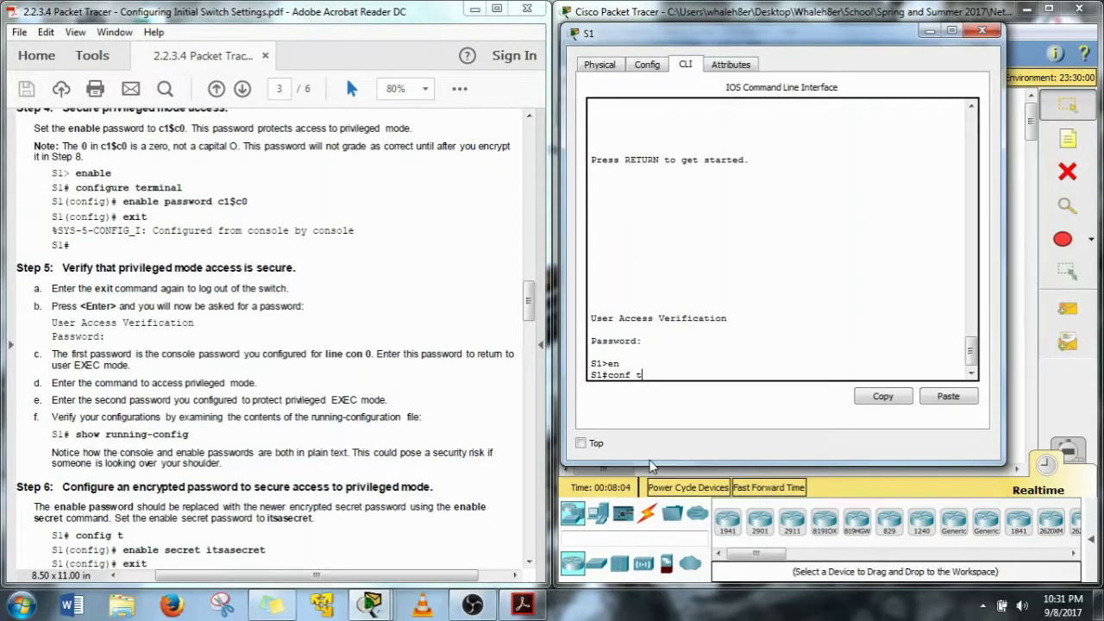
{"action": "type", "text": "conf t"}
{"action": "key", "text": "Return"}
Set S1's enable password to the lab's privileged password and exit to S1#
{"action": "type", "text": "en"}
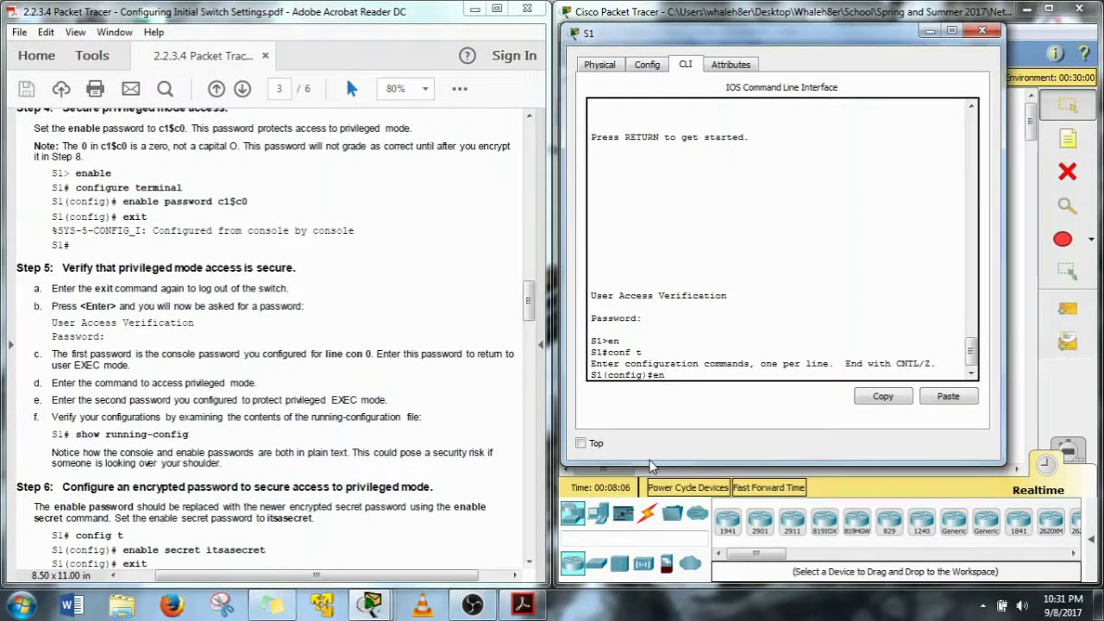
{"action": "key", "text": "Tab"}
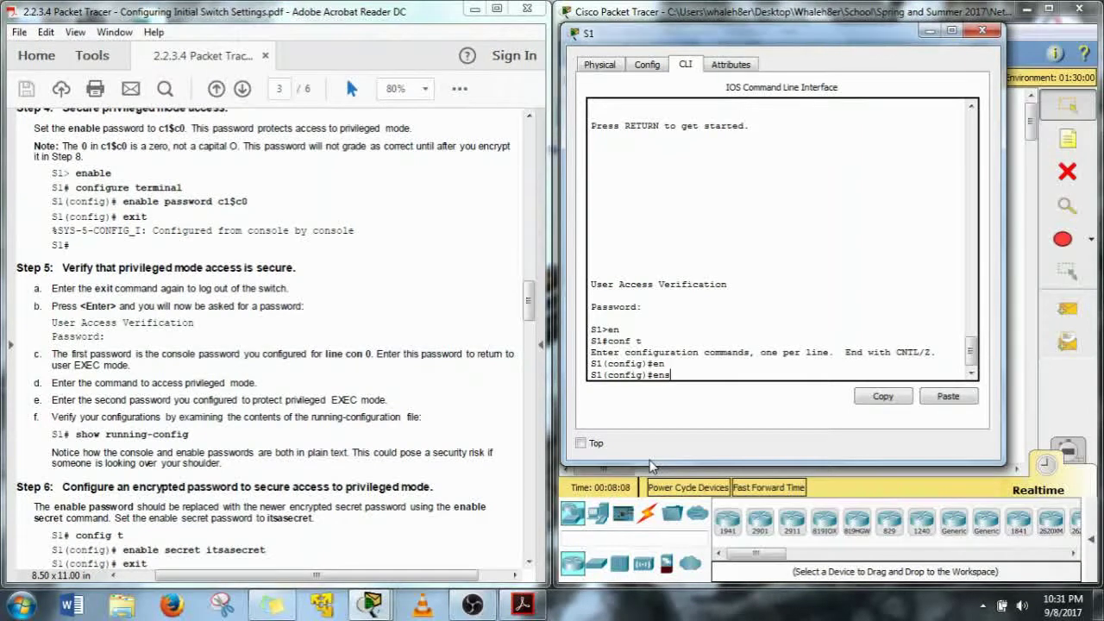
{"action": "key", "text": "Tab"}
{"action": "key", "text": "Tab"}
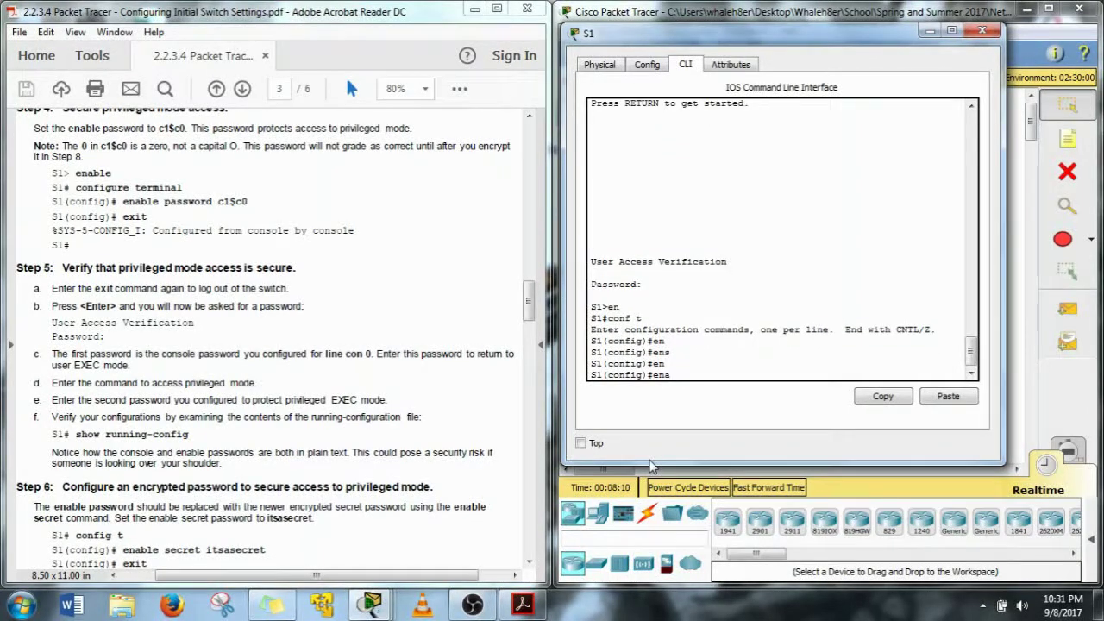
{"action": "type", "text": "a"}
{"action": "key", "text": "Tab"}
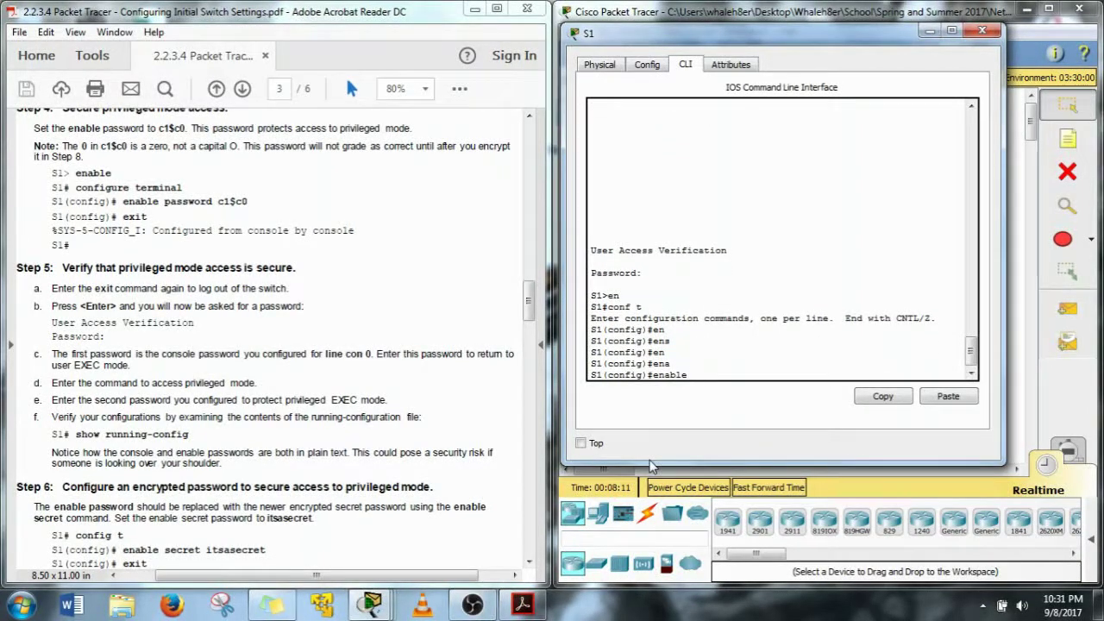
{"action": "type", "text": "pas"}
{"action": "key", "text": "Tab"}
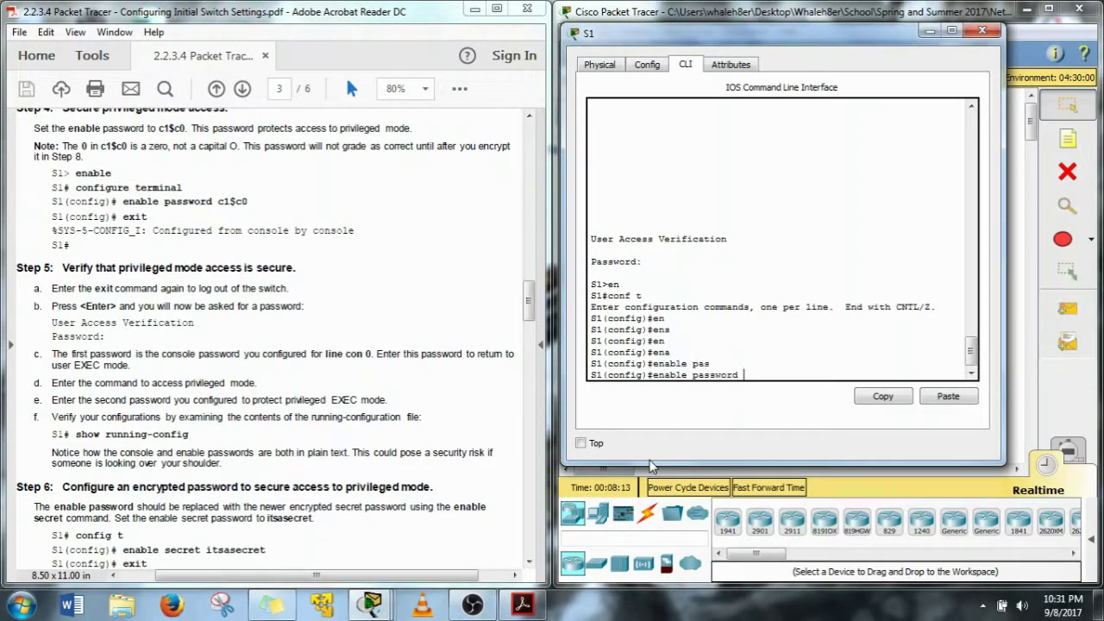
{"action": "type", "text": "c1$c0"}
{"action": "key", "text": "Return"}
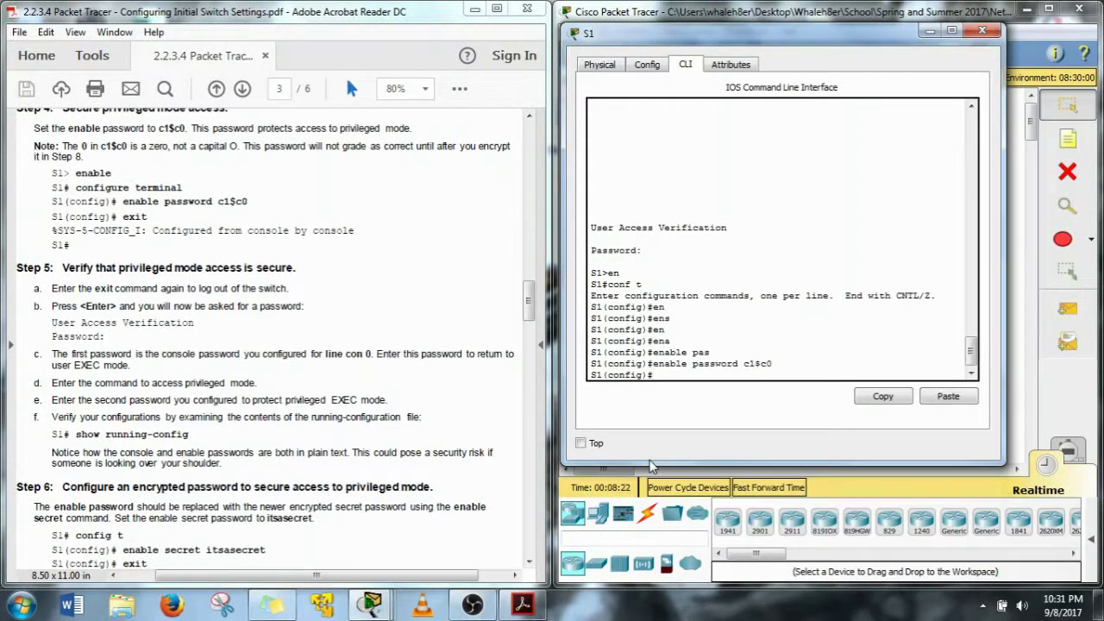
{"action": "type", "text": "exit"}
{"action": "key", "text": "Return"}
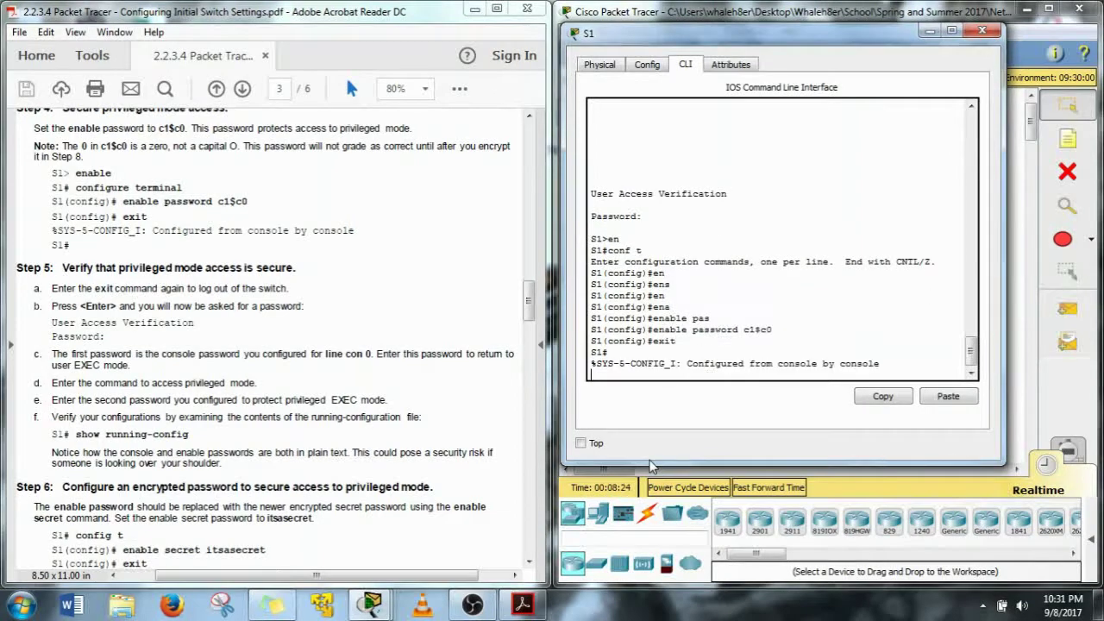
{"action": "key", "text": "Return"}
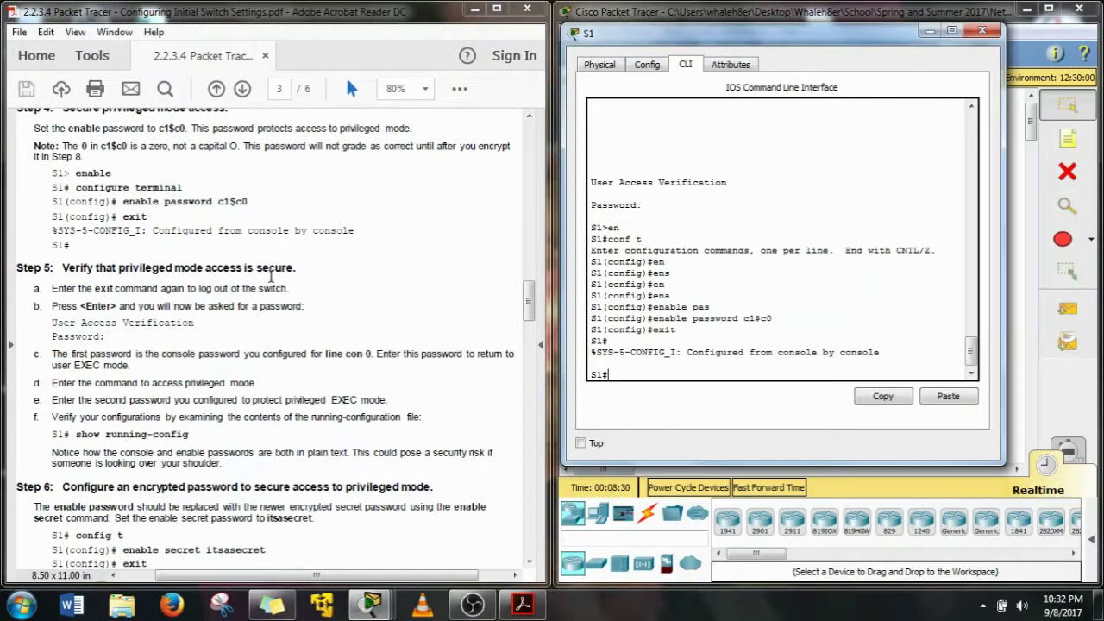
Log out of S1, log in with the console password, and enable using the privileged password
{"action": "type", "text": "exit"}
{"action": "key", "text": "Return"}
{"action": "key", "text": "Return"}
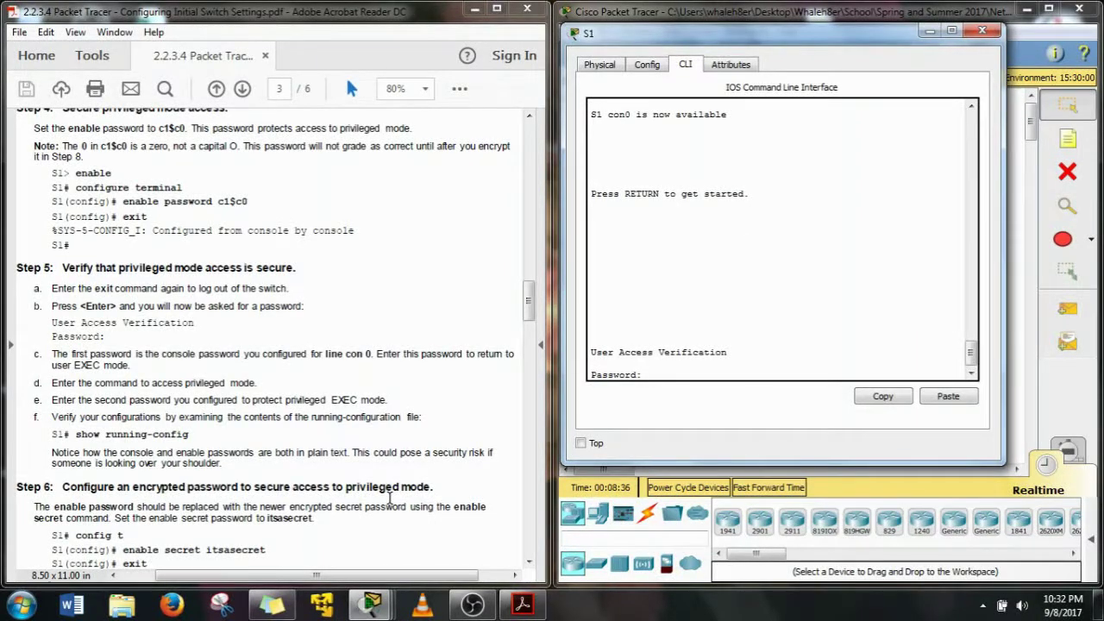
{"action": "key", "text": "Return"}
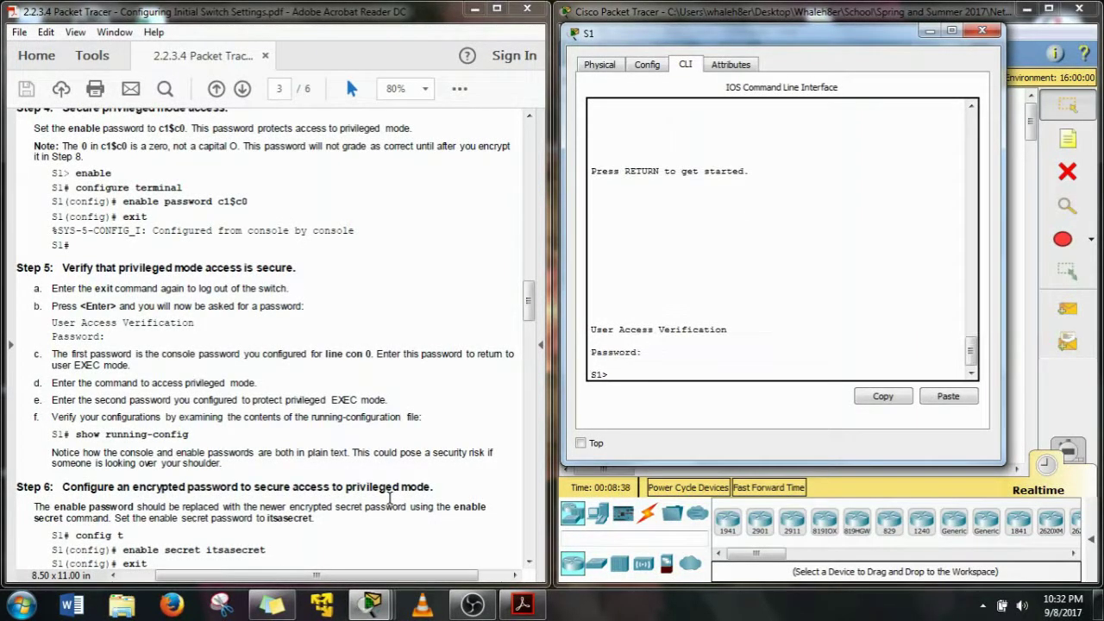
{"action": "type", "text": "en"}
{"action": "key", "text": "Return"}
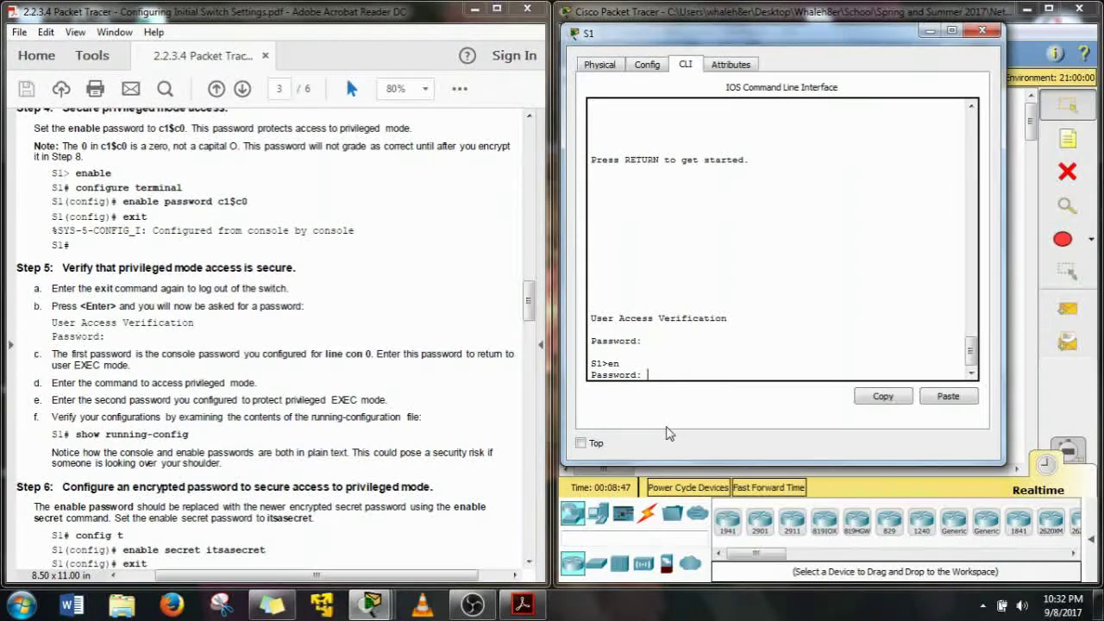
{"action": "key", "text": "Return"}
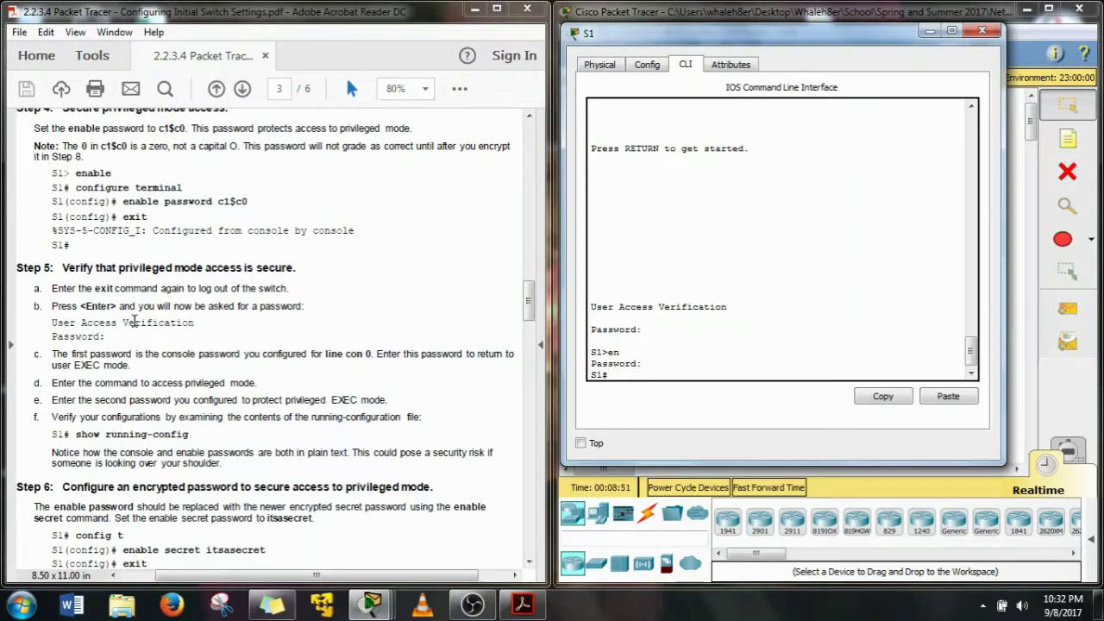
Run show running-config on S1, Tab-completing 'show run'
{"action": "scroll", "coordinate": [133, 321], "scroll_direction": "down", "scroll_amount": 2}
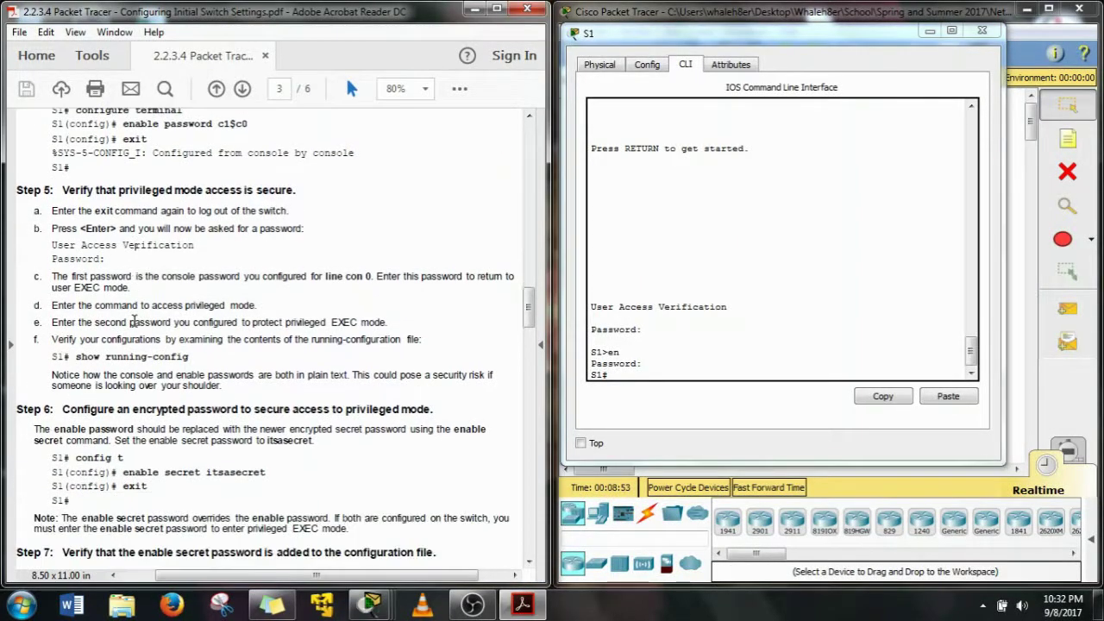
{"action": "scroll", "coordinate": [133, 321], "scroll_direction": "down", "scroll_amount": 3}
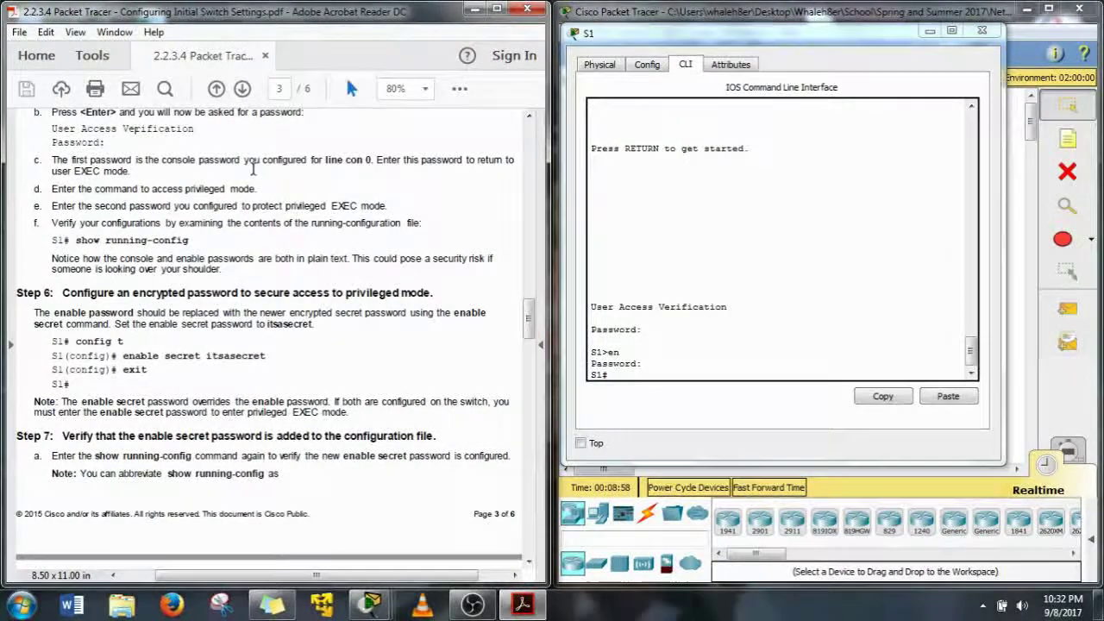
{"action": "scroll", "coordinate": [253, 168], "scroll_direction": "down", "scroll_amount": 3}
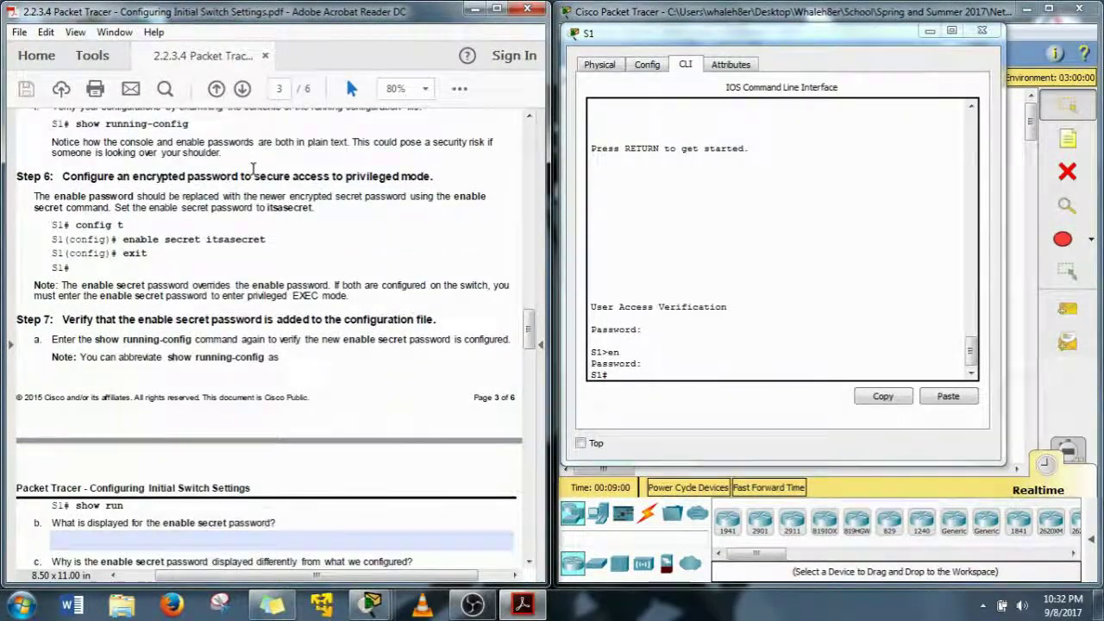
{"action": "scroll", "coordinate": [253, 169], "scroll_direction": "up", "scroll_amount": 2}
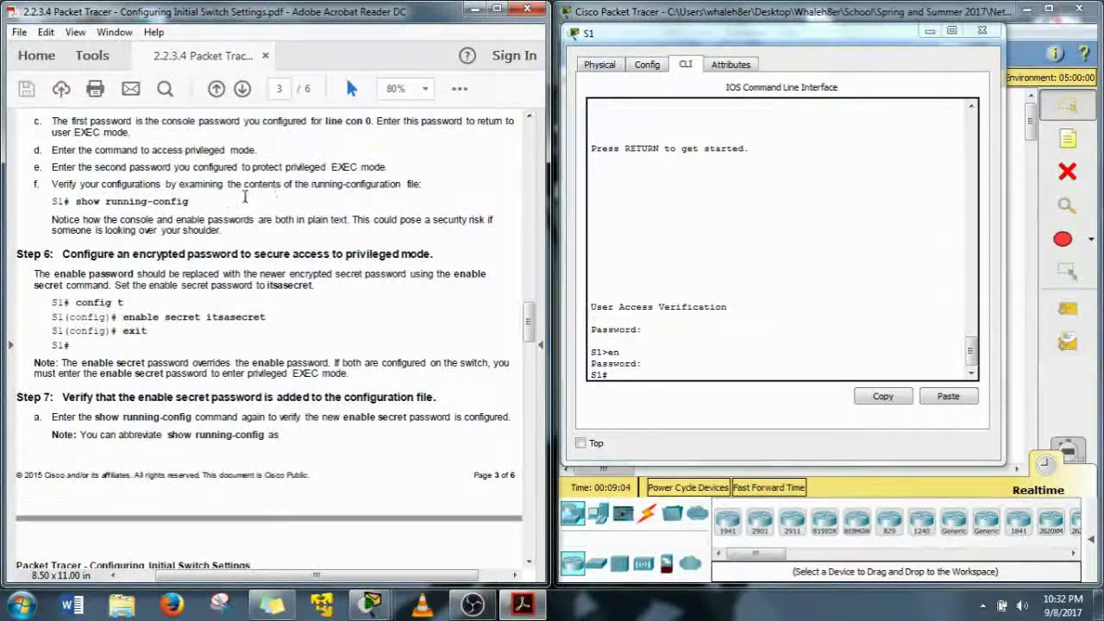
{"action": "left_click", "coordinate": [614, 349]}
{"action": "type", "text": "sho"}
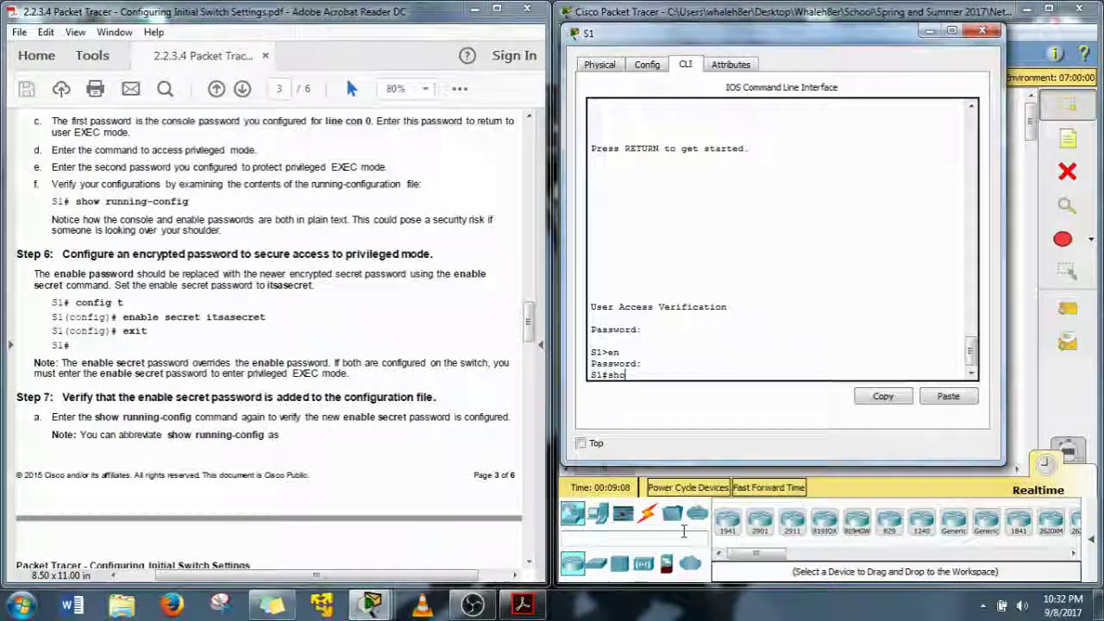
{"action": "type", "text": "w"}
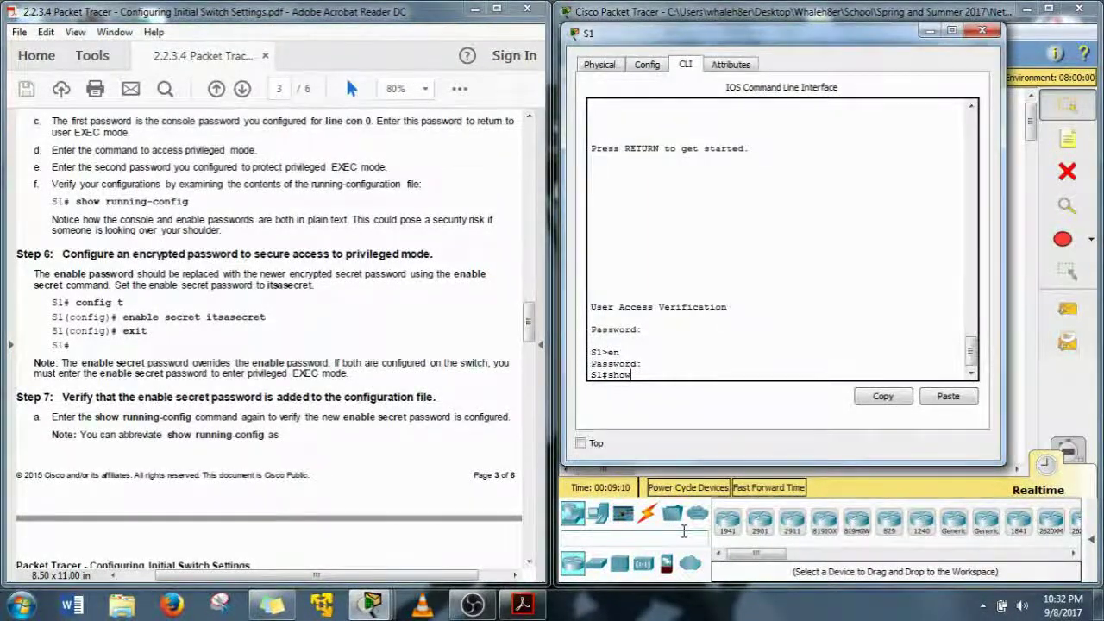
{"action": "type", "text": " run"}
{"action": "key", "text": "Tab"}
{"action": "key", "text": "Return"}
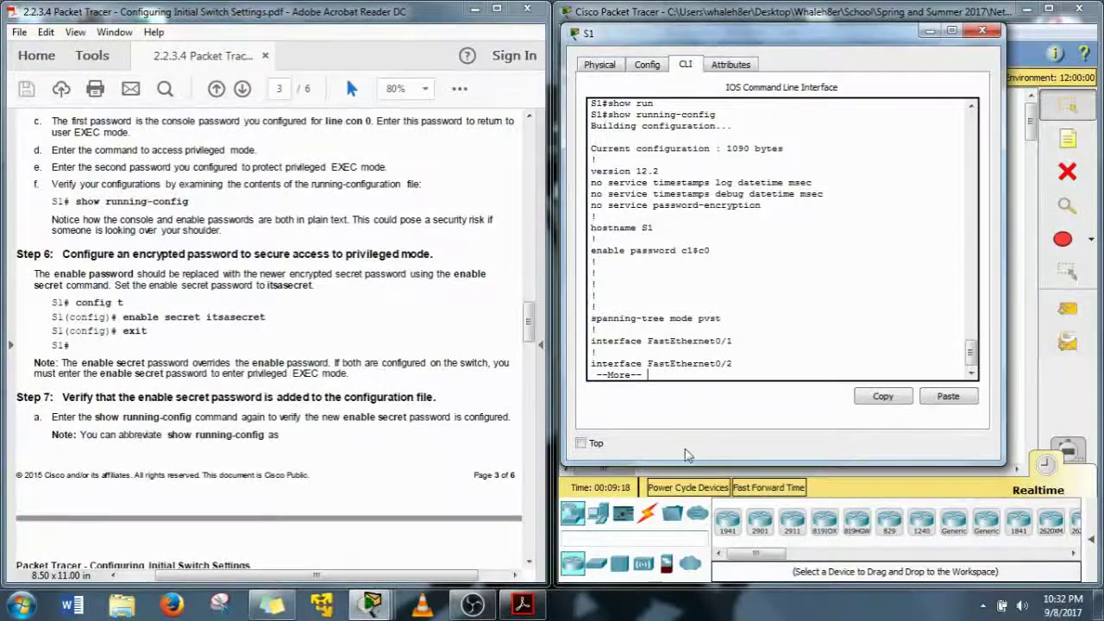
Page to the end, picking out the plain-text enable password and console line 0 password with login
{"action": "double_click", "coordinate": [696, 250]}
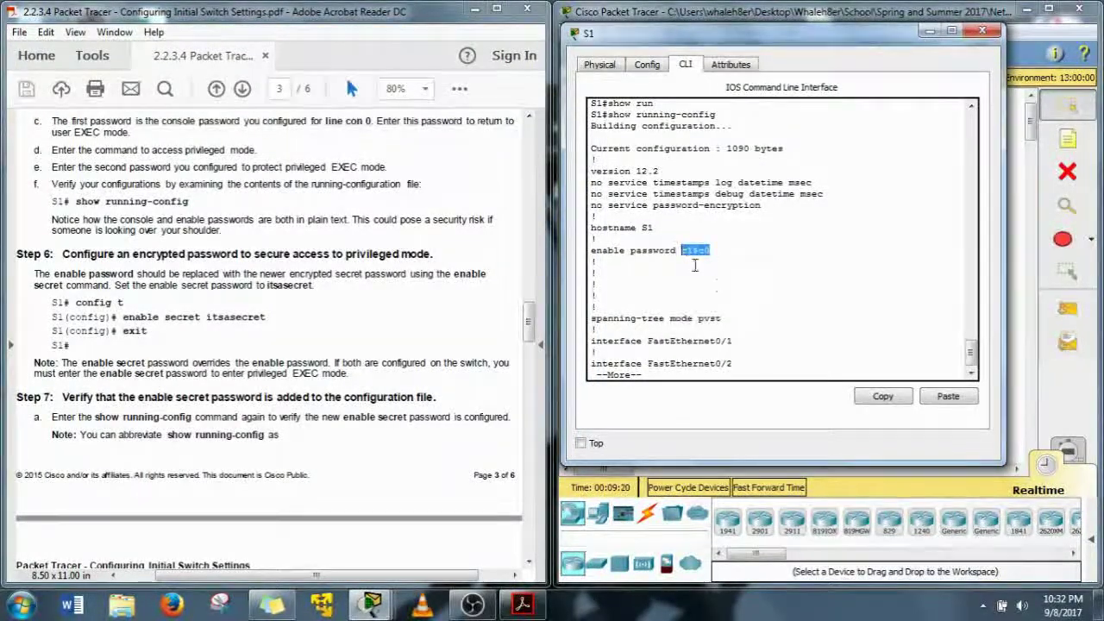
{"action": "left_click", "coordinate": [718, 284]}
{"action": "key", "text": "space"}
{"action": "key", "text": "space"}
{"action": "key", "text": "space"}
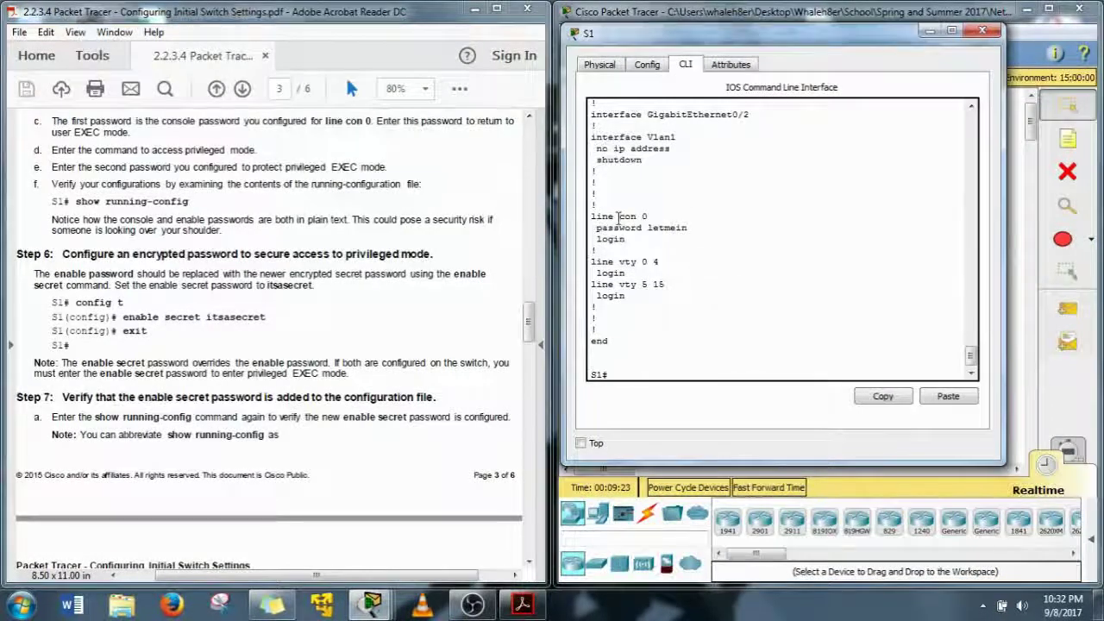
{"action": "left_click_drag", "start_coordinate": [591, 216], "coordinate": [651, 213]}
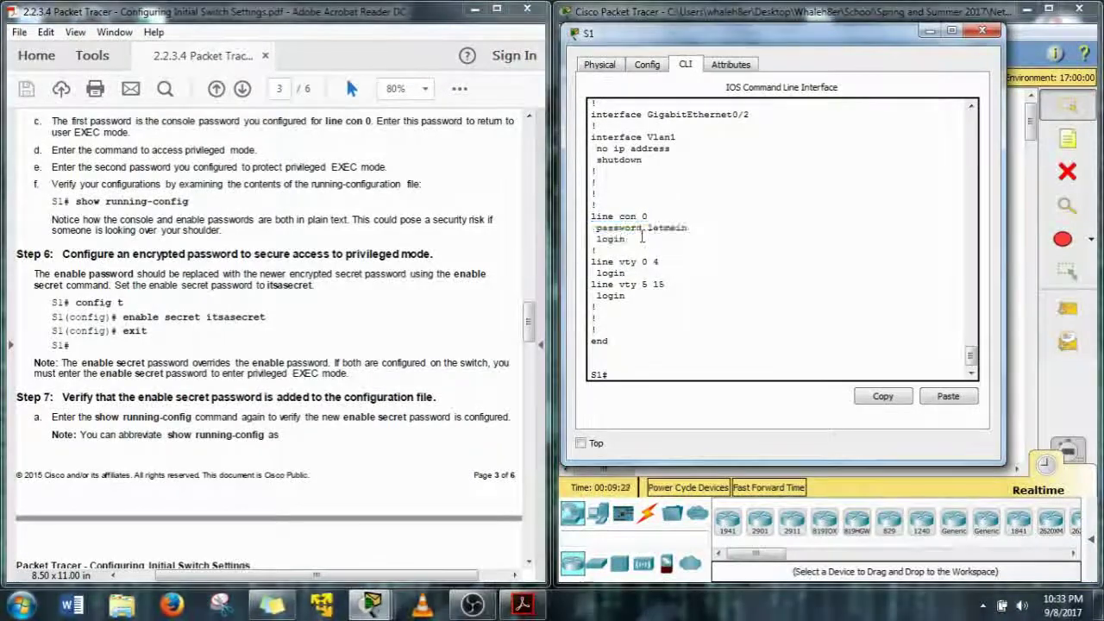
{"action": "left_click_drag", "start_coordinate": [601, 227], "coordinate": [625, 241]}
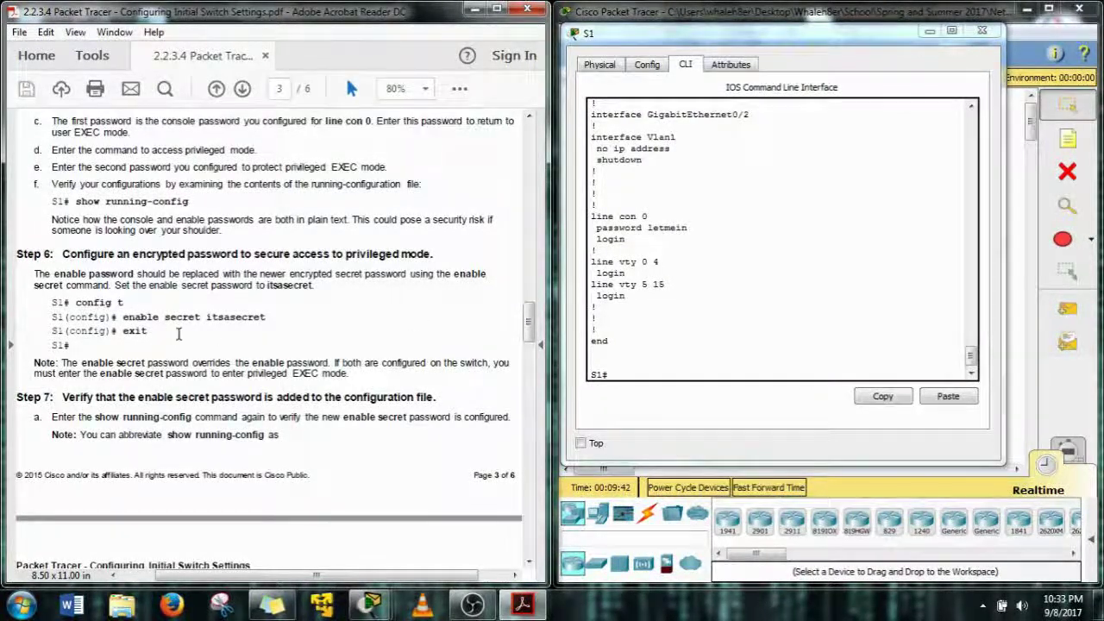
In global configuration mode, set S1's enable secret to the lab's secret password
{"action": "left_click_drag", "start_coordinate": [165, 317], "coordinate": [194, 322]}
{"action": "left_click", "coordinate": [665, 377]}
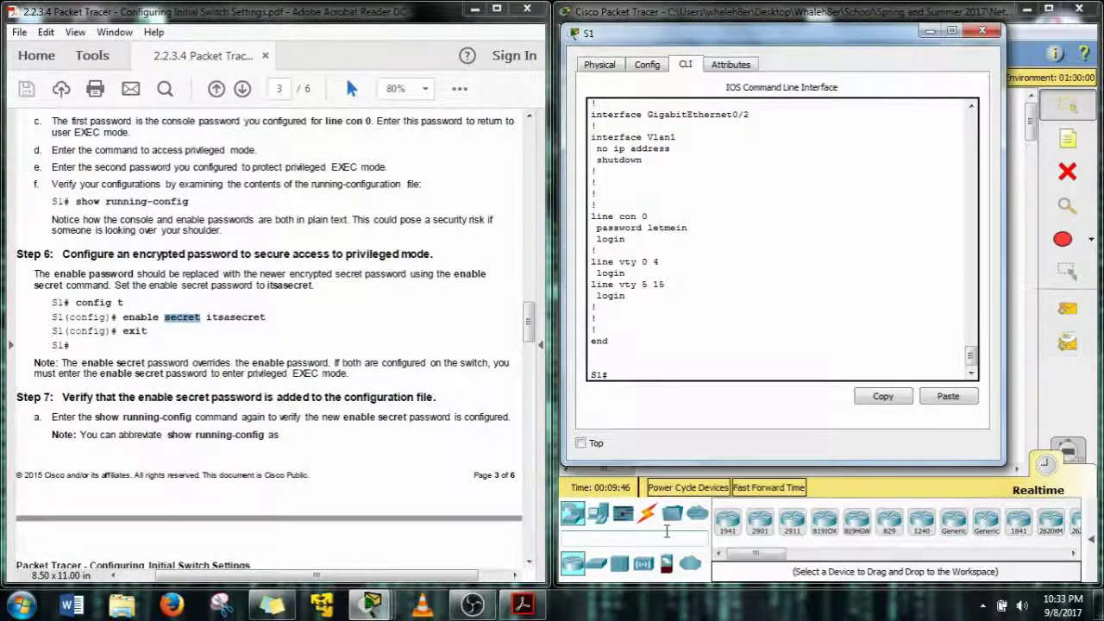
{"action": "type", "text": "conf t"}
{"action": "key", "text": "Return"}
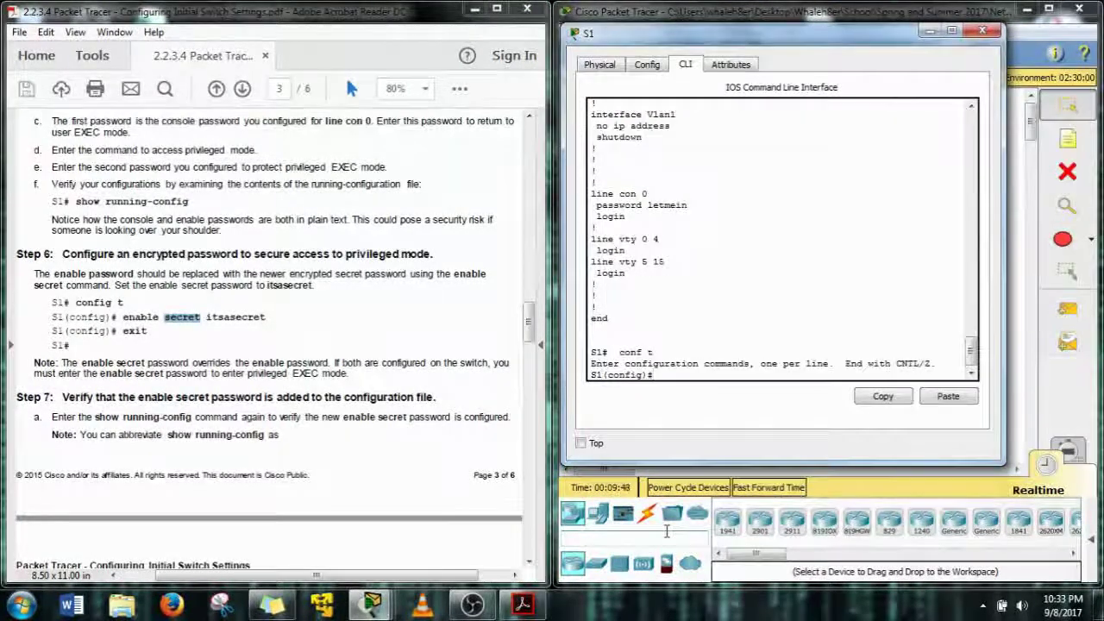
{"action": "type", "text": "enab"}
{"action": "key", "text": "Tab"}
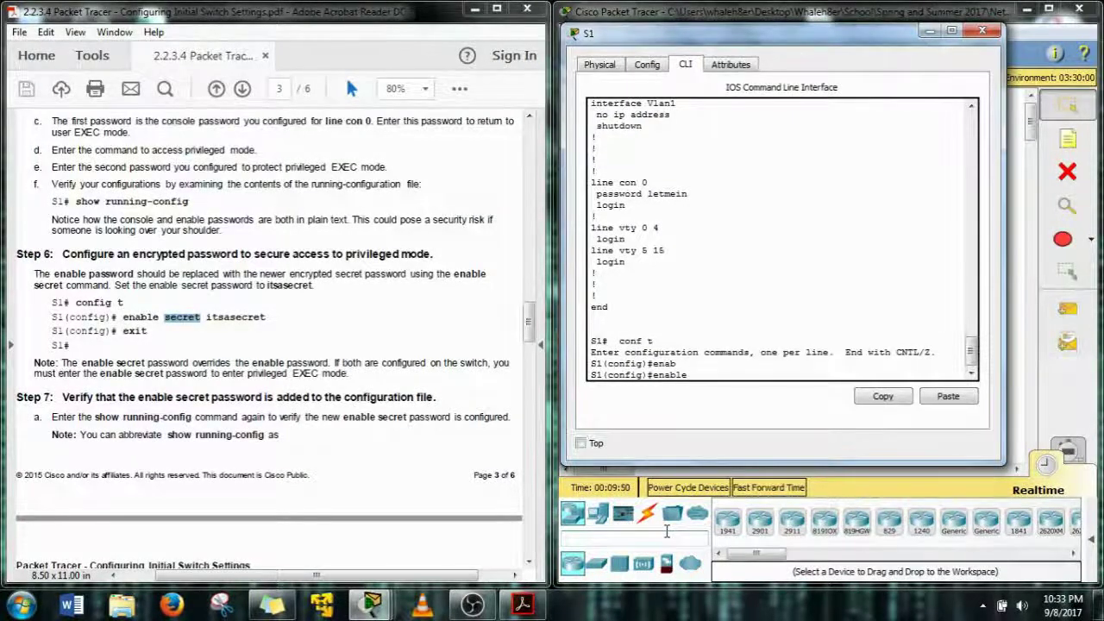
{"action": "type", "text": "sec"}
{"action": "key", "text": "Tab"}
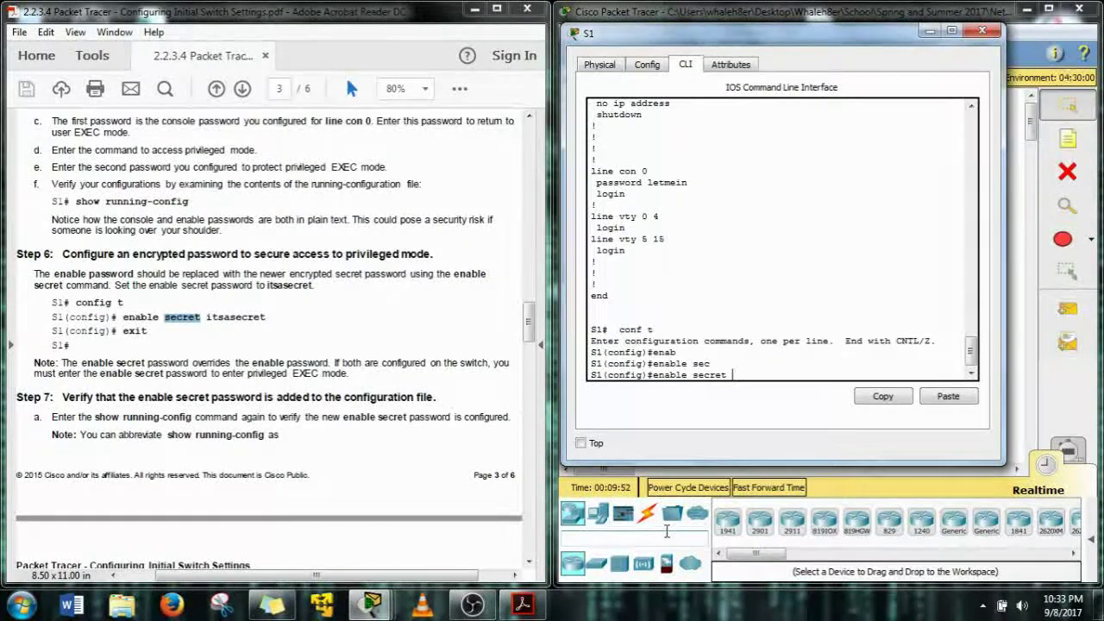
{"action": "type", "text": "its"}
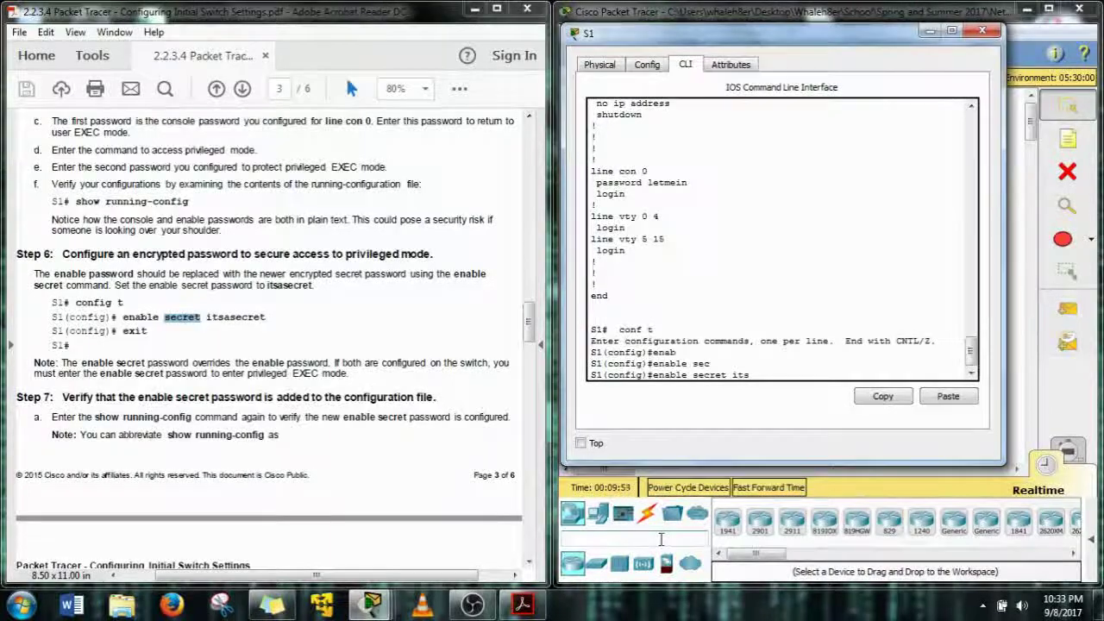
{"action": "type", "text": "asecret"}
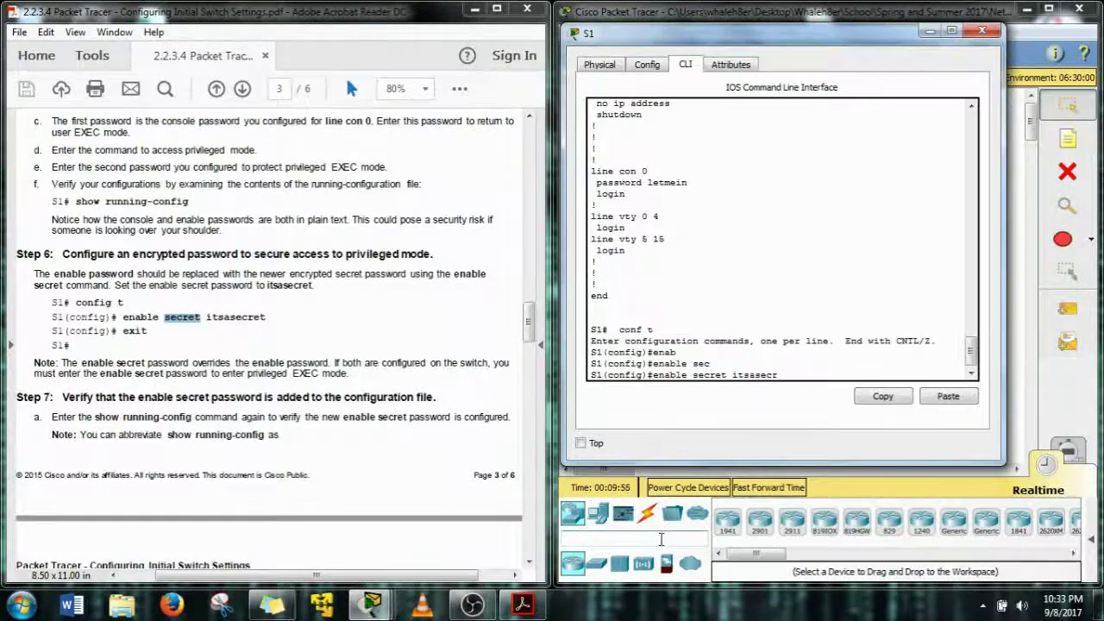
{"action": "key", "text": "Return"}
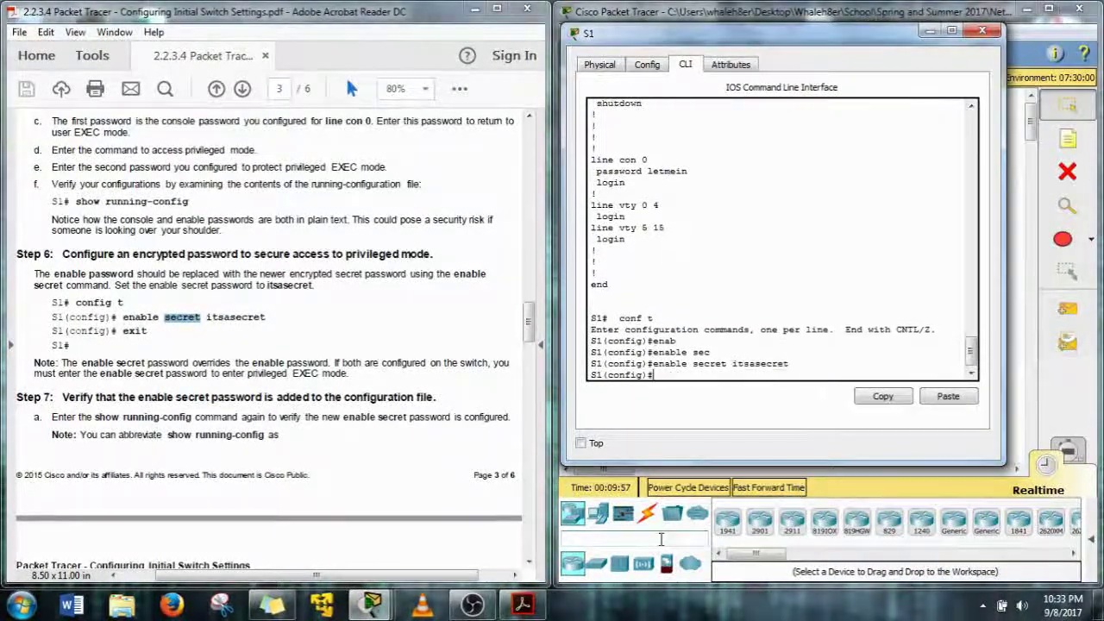
Exit configuration mode and log out of S1's console
{"action": "type", "text": "exit"}
{"action": "key", "text": "Return"}
{"action": "key", "text": "Return"}
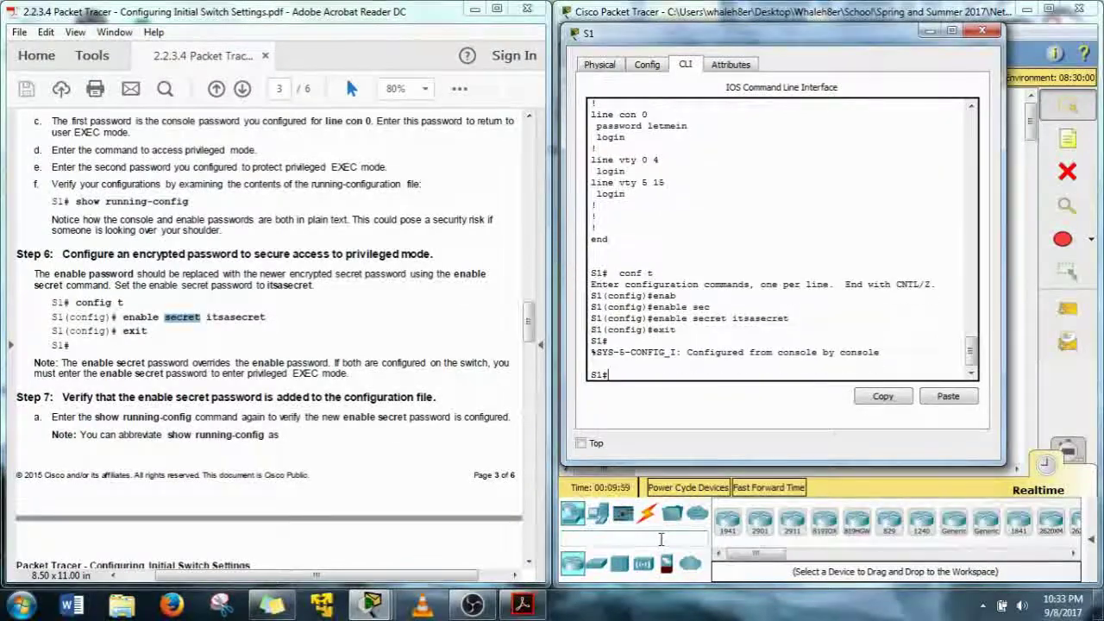
{"action": "type", "text": "exit"}
{"action": "key", "text": "Return"}
{"action": "key", "text": "Return"}
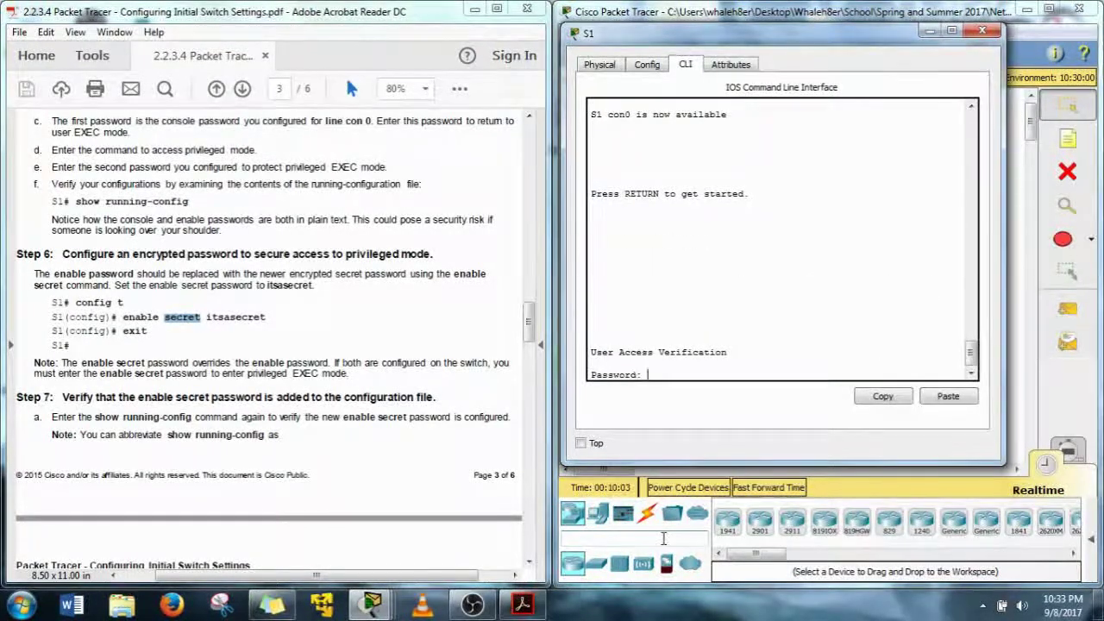
Log in at S1's console, then run 'en' and give the new enable secret to reach S1#
{"action": "key", "text": "Return"}
{"action": "type", "text": "e"}
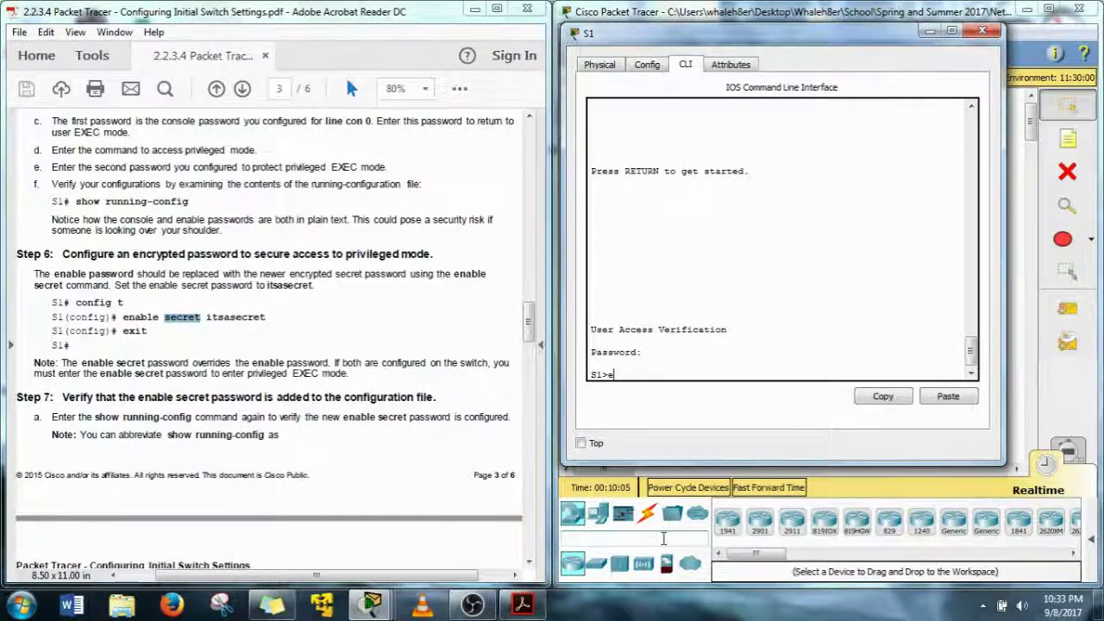
{"action": "type", "text": "n"}
{"action": "key", "text": "Return"}
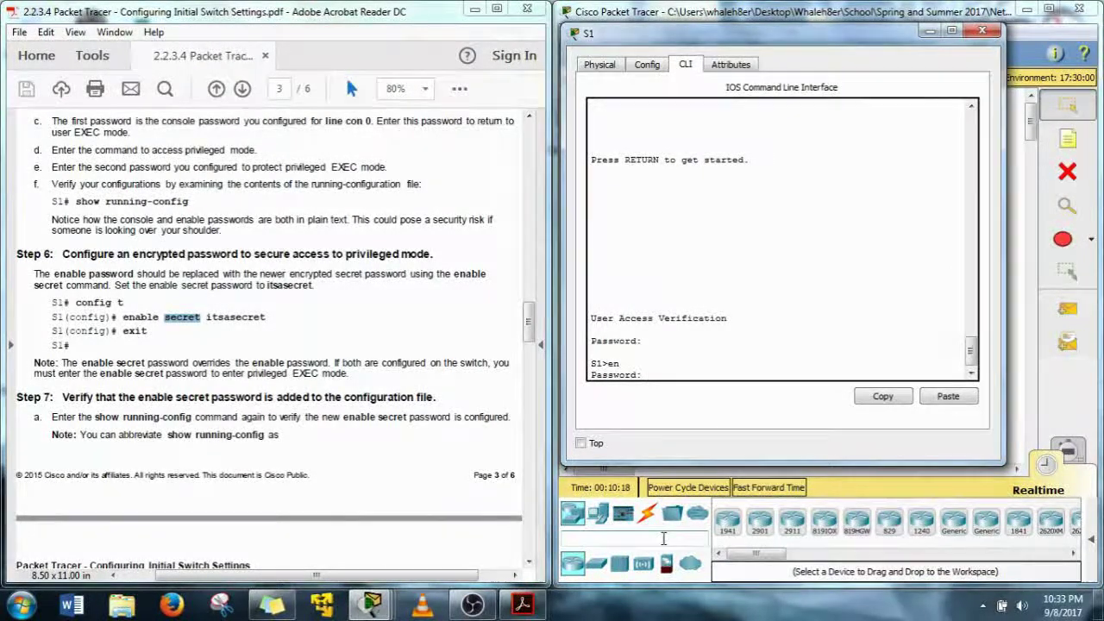
{"action": "left_click_drag", "start_coordinate": [62, 363], "coordinate": [351, 381]}
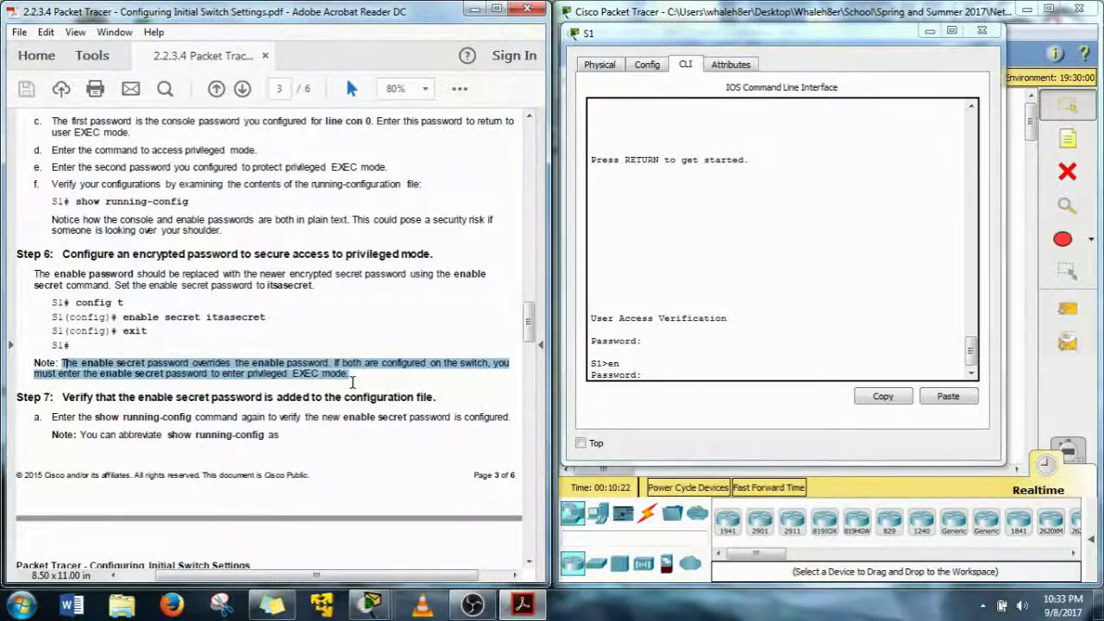
{"action": "left_click", "coordinate": [391, 401]}
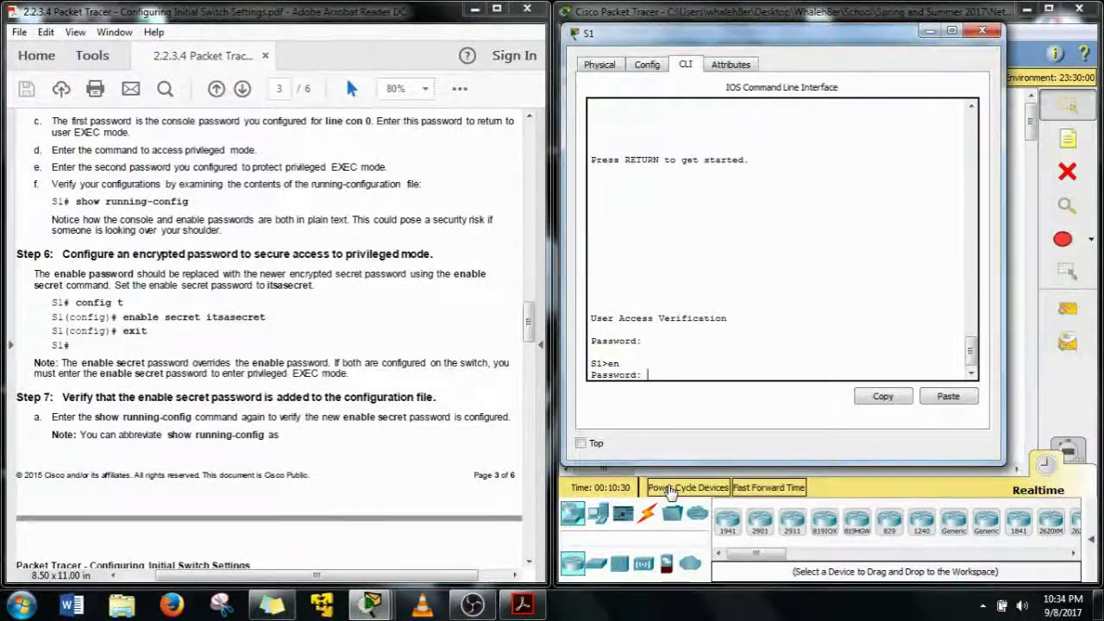
{"action": "key", "text": "Return"}
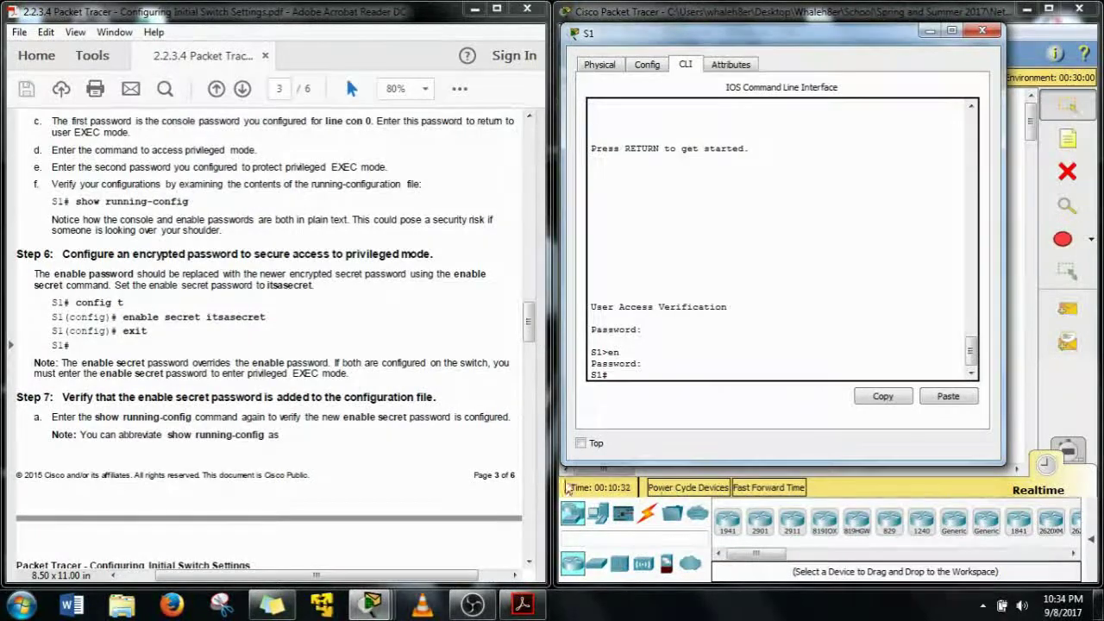
{"action": "scroll", "coordinate": [222, 409], "scroll_direction": "down", "scroll_amount": 3}
Run 'sho run' on S1 to list the running configuration
{"action": "scroll", "coordinate": [221, 410], "scroll_direction": "down", "scroll_amount": 2}
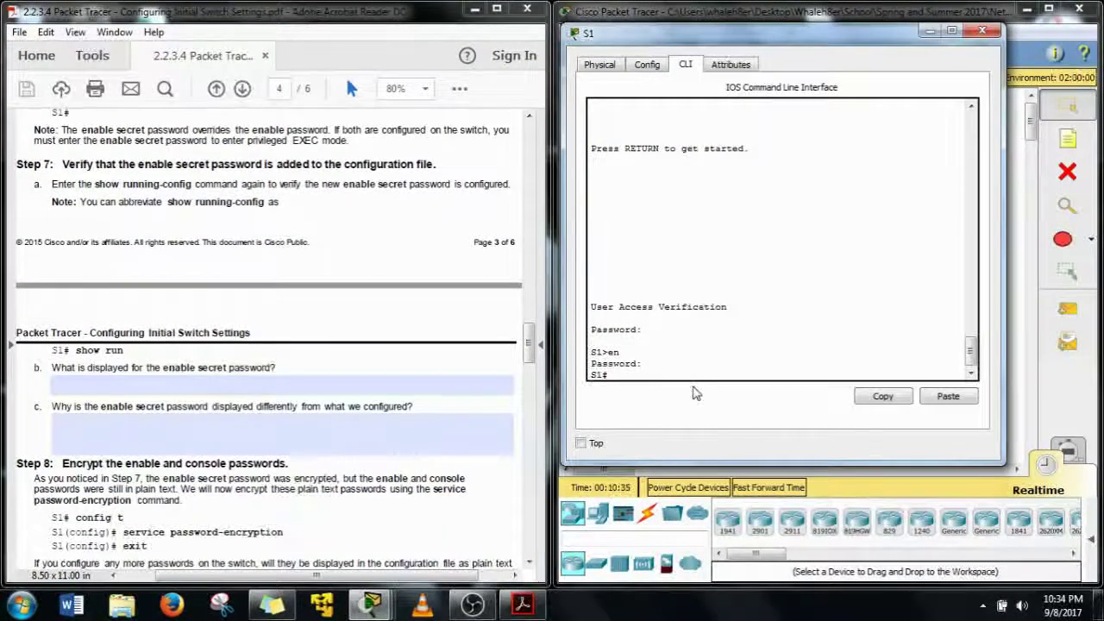
{"action": "type", "text": "sho run"}
{"action": "key", "text": "Return"}
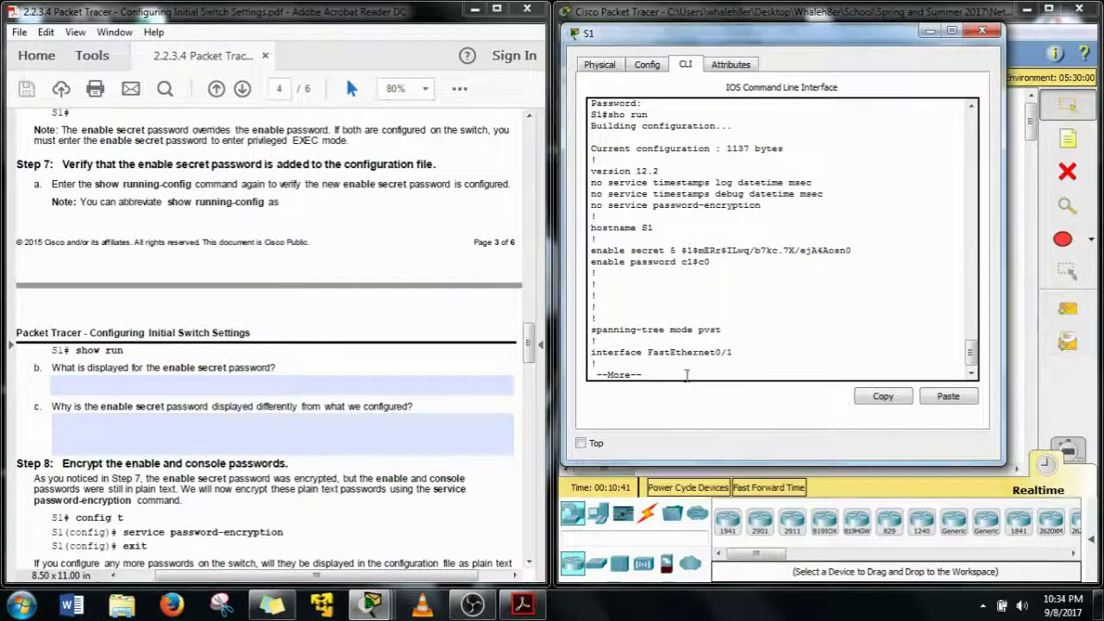
Select the type 5 encrypted enable secret hash in the listing
{"action": "left_click_drag", "start_coordinate": [710, 262], "coordinate": [673, 265]}
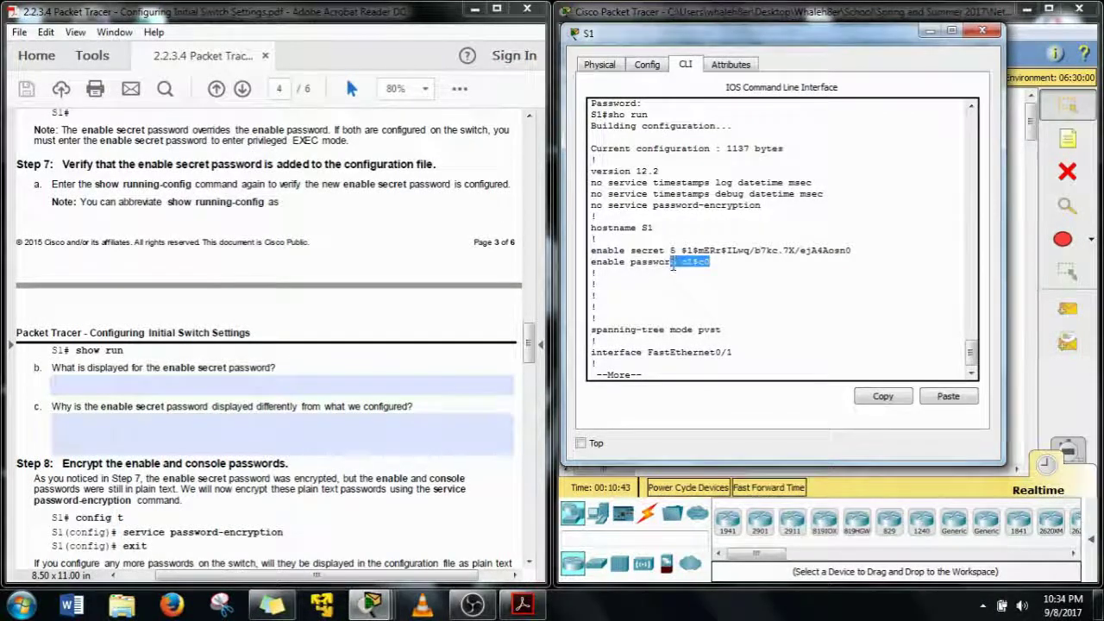
{"action": "left_click", "coordinate": [685, 264]}
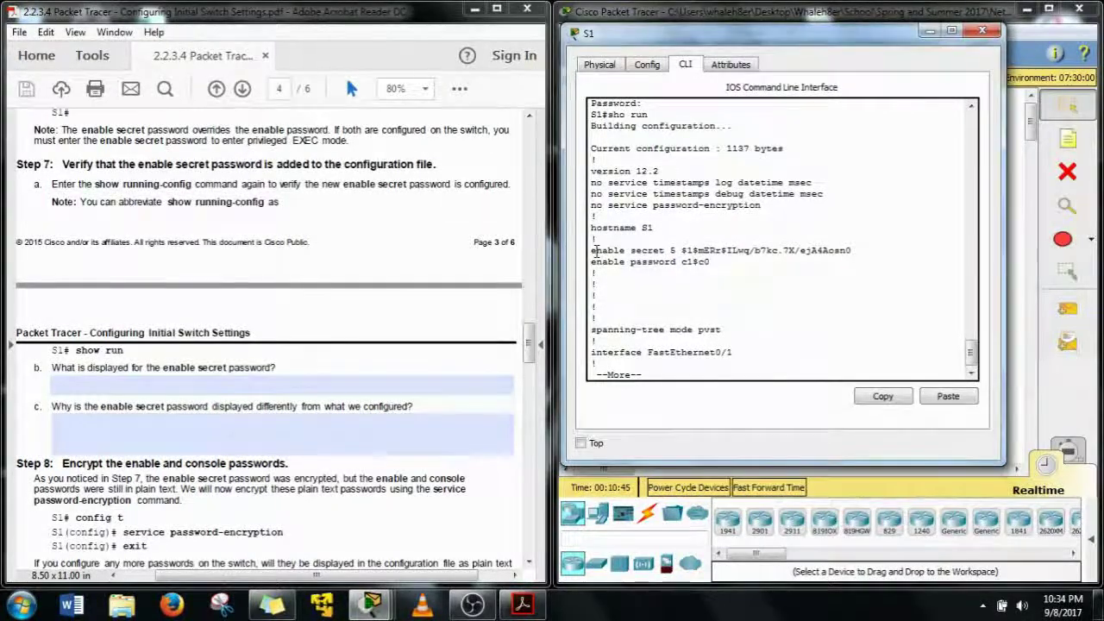
{"action": "left_click_drag", "start_coordinate": [593, 251], "coordinate": [681, 254]}
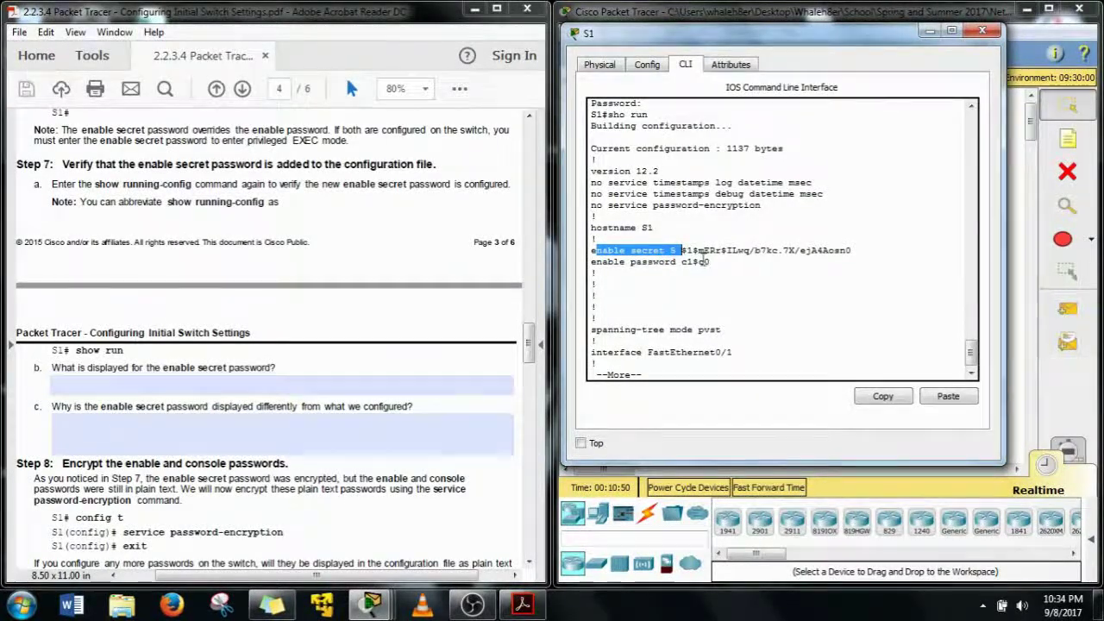
{"action": "left_click_drag", "start_coordinate": [681, 251], "coordinate": [862, 256]}
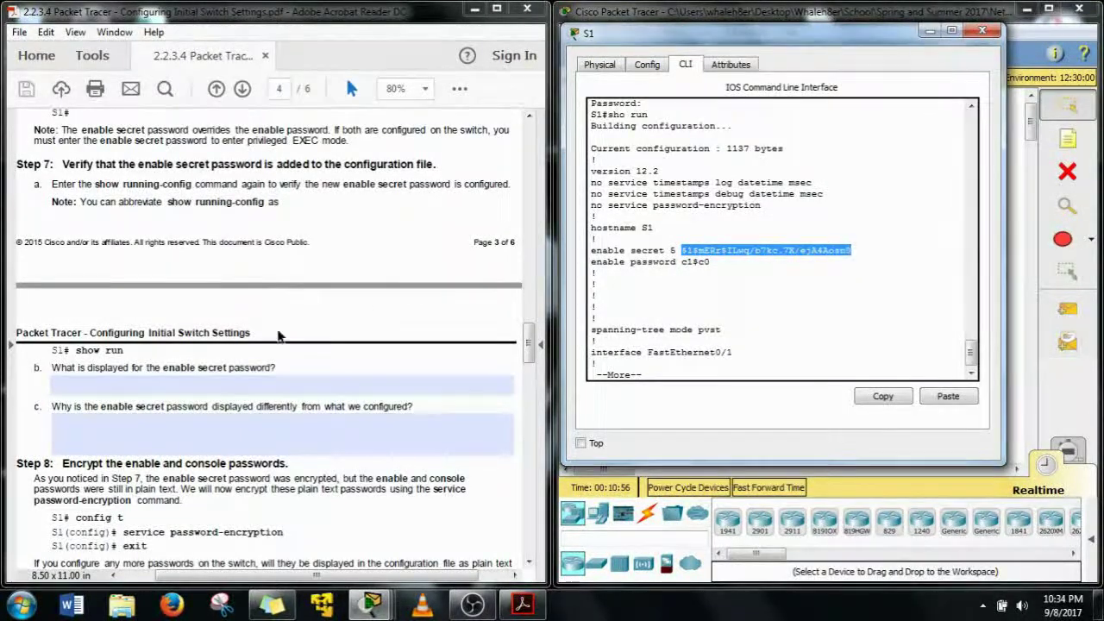
{"action": "left_click", "coordinate": [232, 379]}
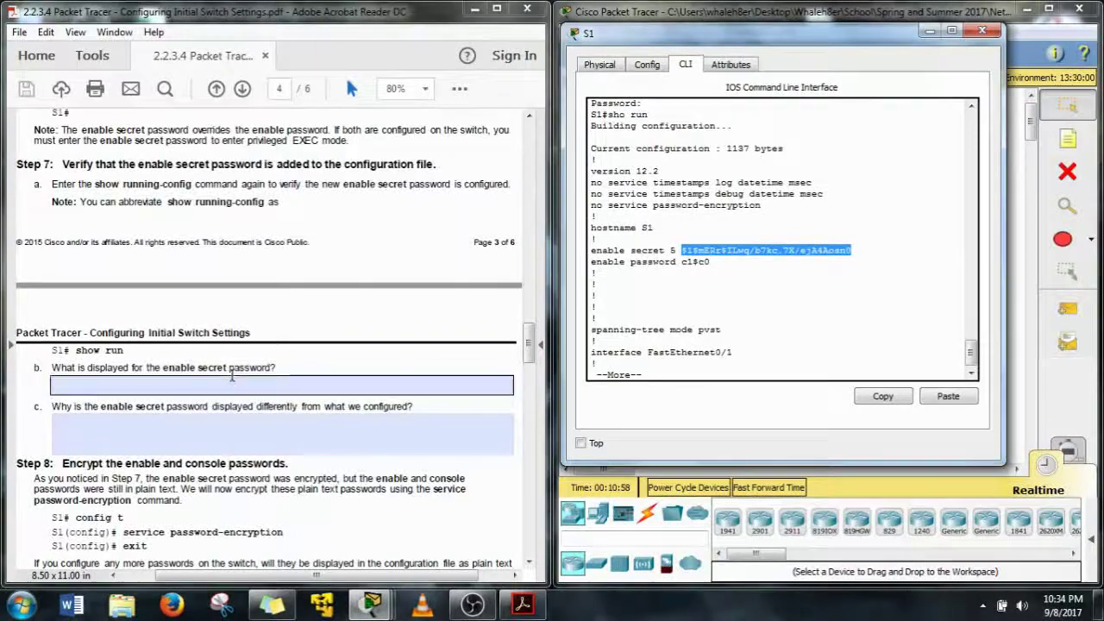
Copy the type 5 enable secret hash from the CLI and paste it into answer field b
{"action": "right_click", "coordinate": [759, 253]}
{"action": "left_click", "coordinate": [792, 262]}
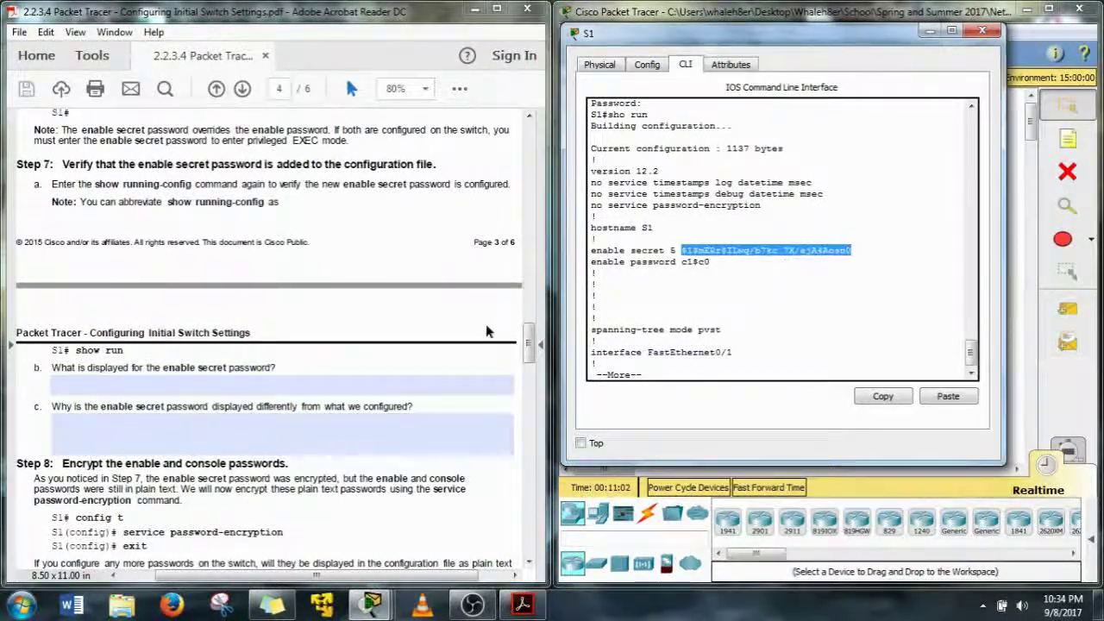
{"action": "left_click", "coordinate": [387, 380]}
{"action": "right_click", "coordinate": [406, 384]}
{"action": "left_click", "coordinate": [448, 393]}
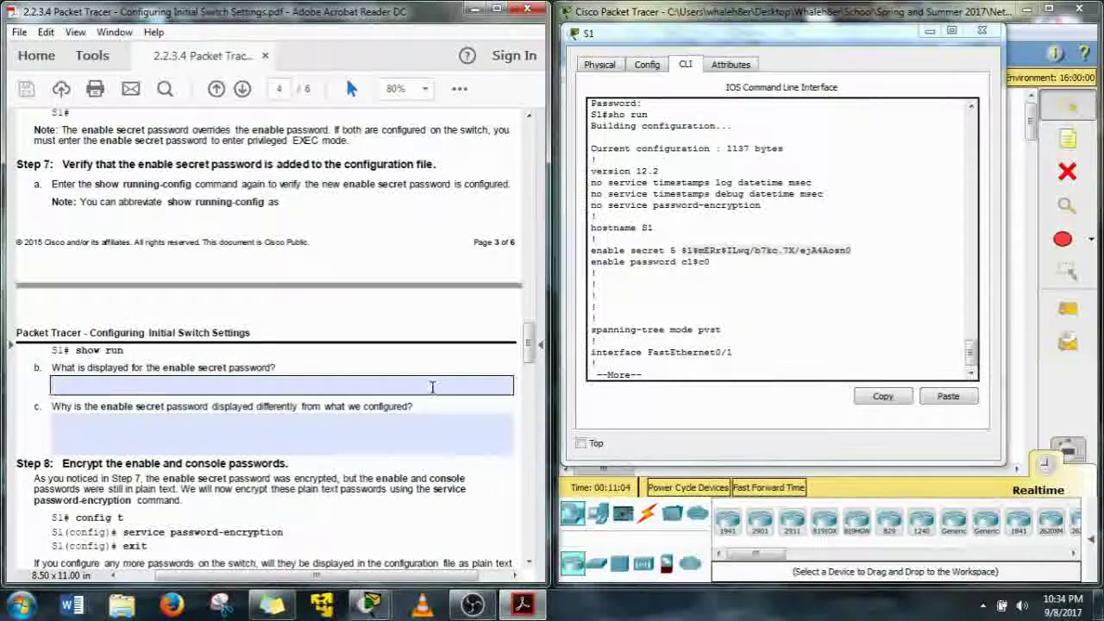
{"action": "right_click", "coordinate": [432, 387]}
{"action": "left_click", "coordinate": [466, 398]}
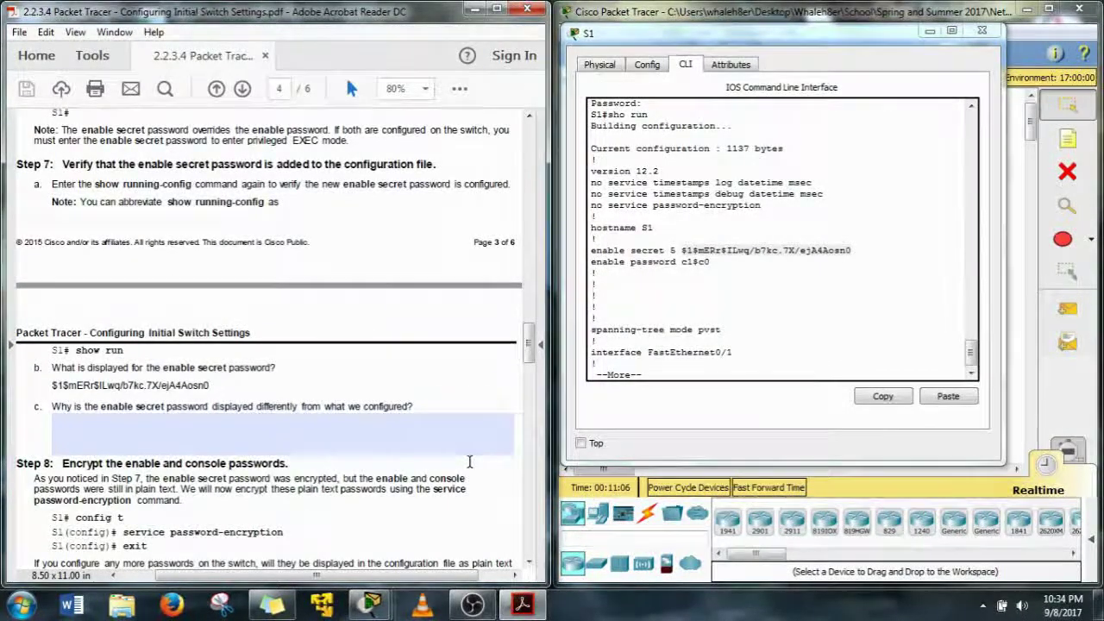
{"action": "left_click", "coordinate": [184, 415]}
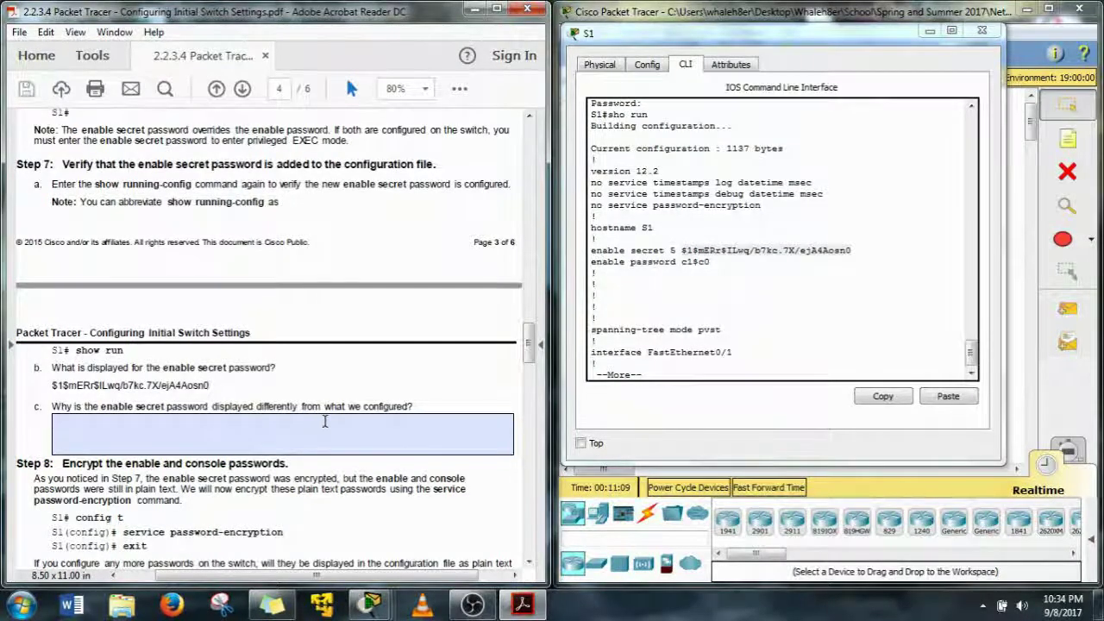
{"action": "key", "text": "shift+Tab"}
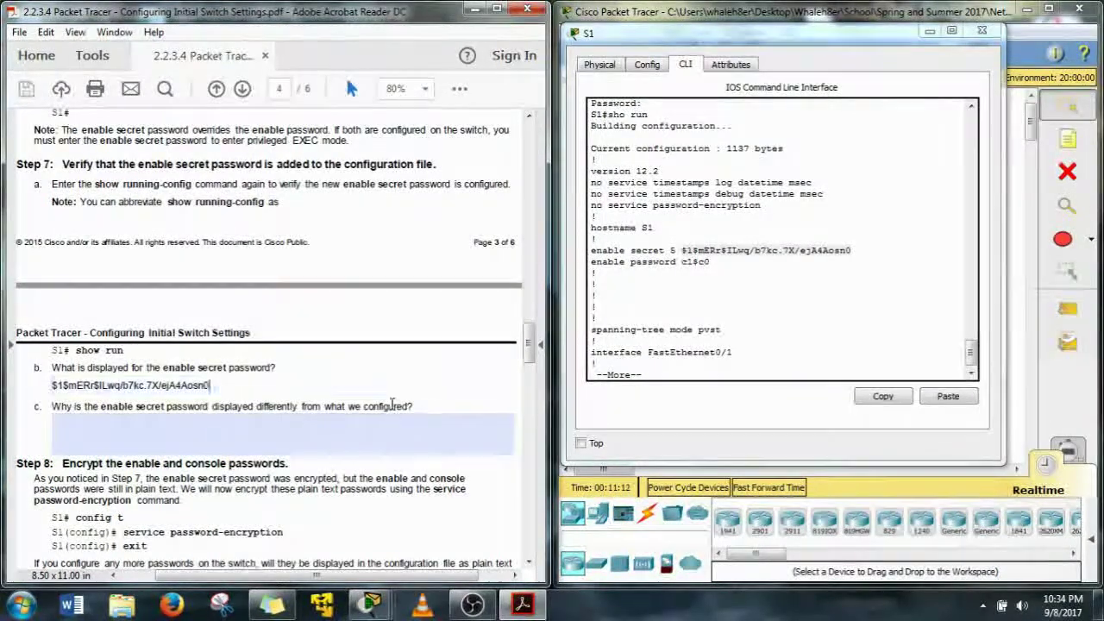
{"action": "scroll", "coordinate": [405, 409], "scroll_direction": "down", "scroll_amount": 3}
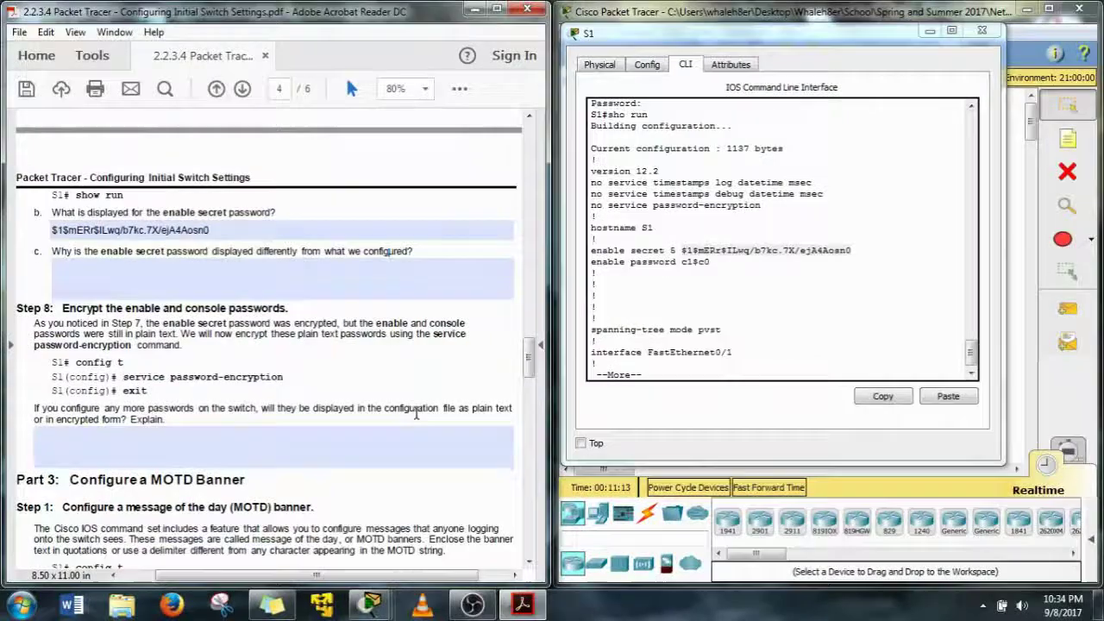
Scroll the lab PDF to Step 8 and Part 3: Configure a MOTD Banner
{"action": "scroll", "coordinate": [416, 414], "scroll_direction": "down", "scroll_amount": 3}
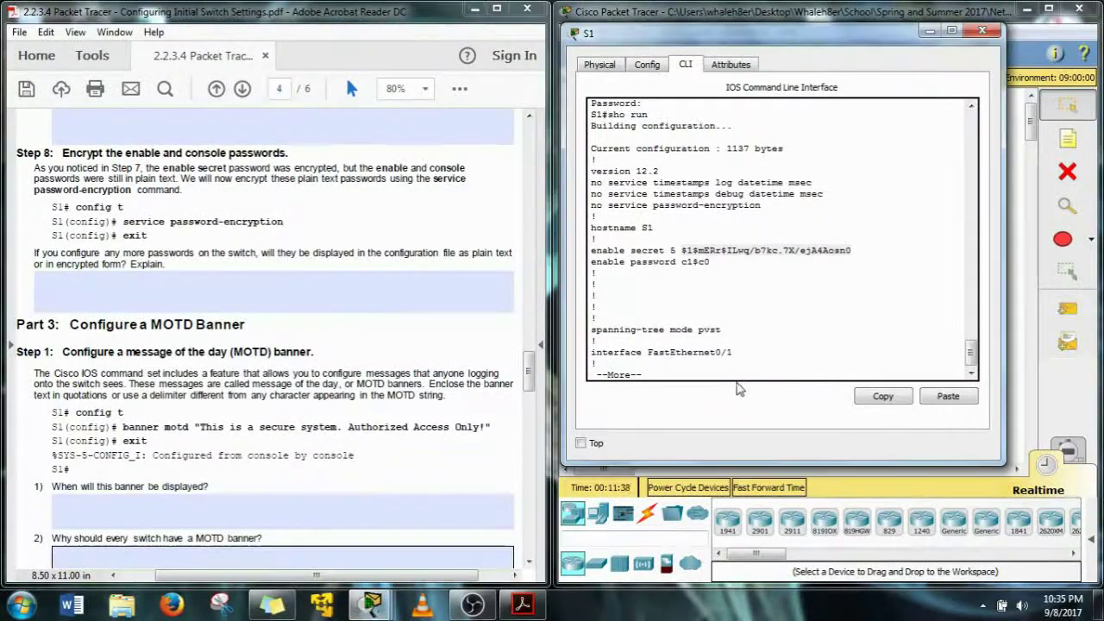
Finish the configuration listing, clear a stray mistyped line, and enter global configuration mode
{"action": "key", "text": "space"}
{"action": "key", "text": "space"}
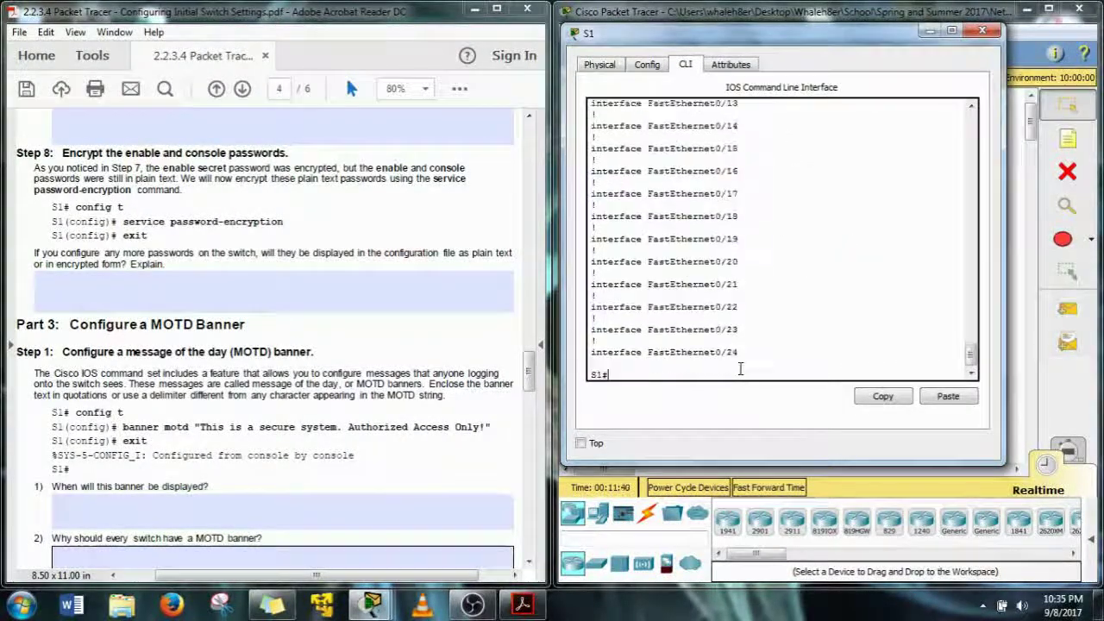
{"action": "type", "text": "dljflsdajf"}
{"action": "key", "text": "Return"}
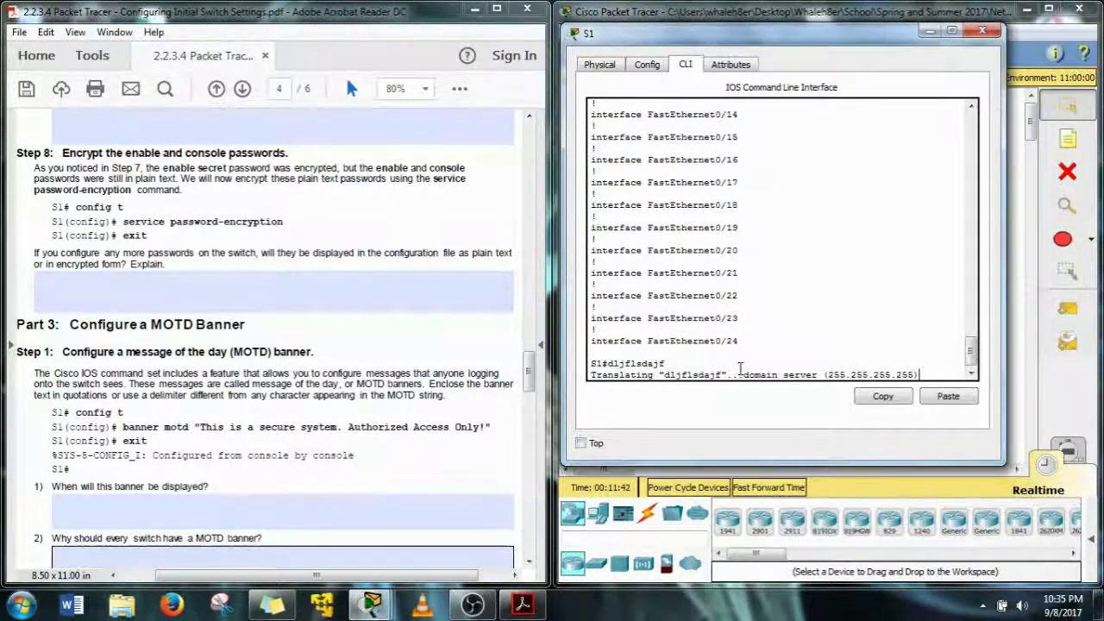
{"action": "key", "text": "Return"}
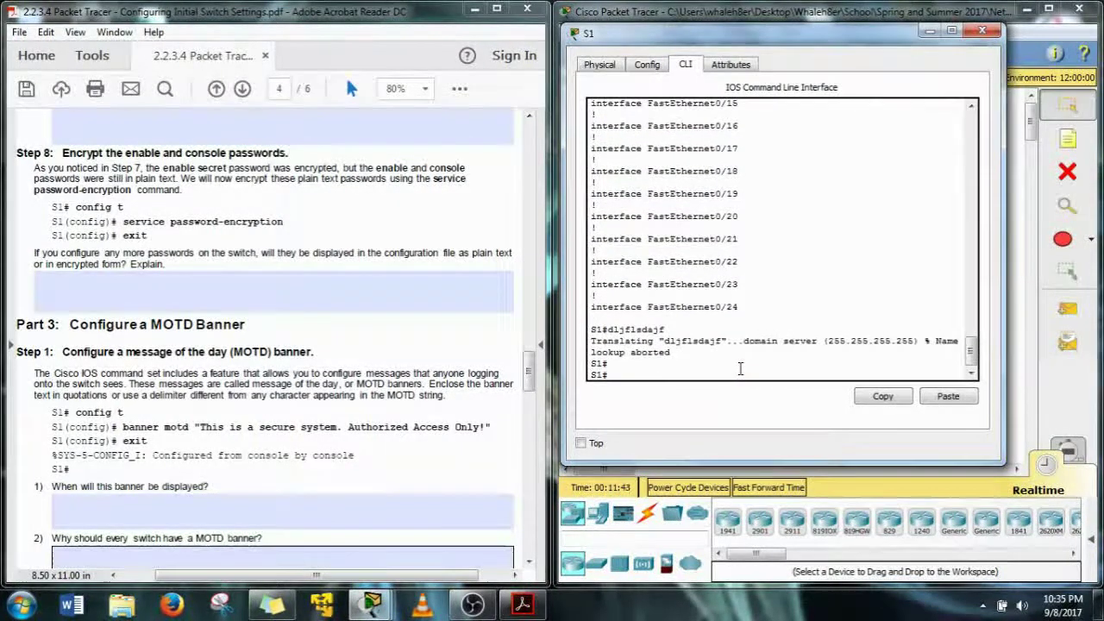
{"action": "type", "text": "conf t"}
{"action": "key", "text": "Return"}
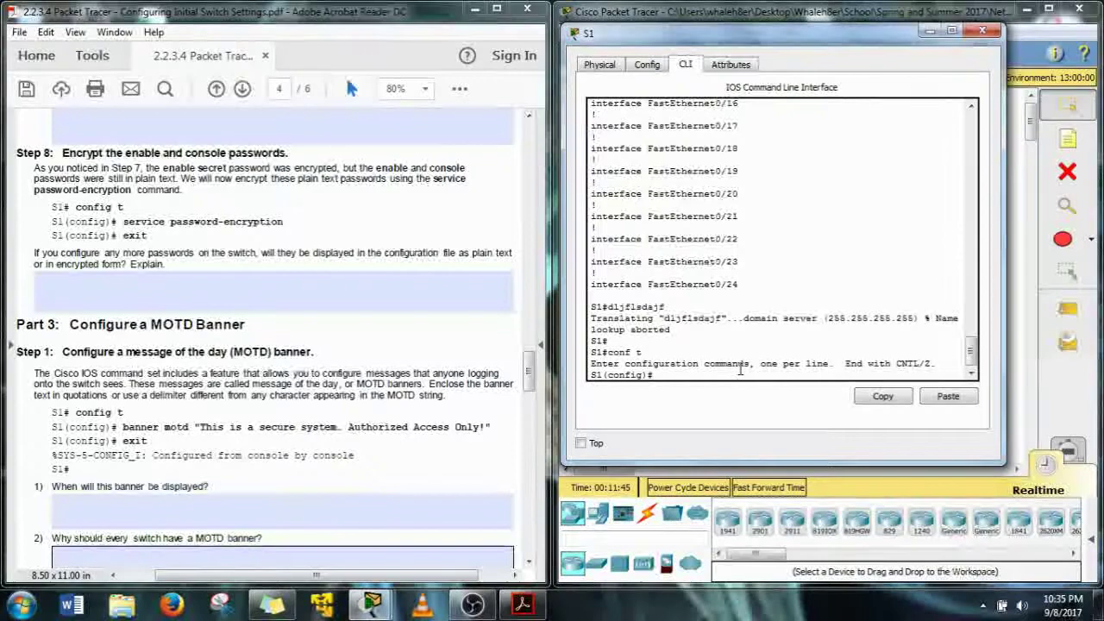
Enable service password-encryption on S1, then type 'show run' at the config prompt
{"action": "type", "text": "ser"}
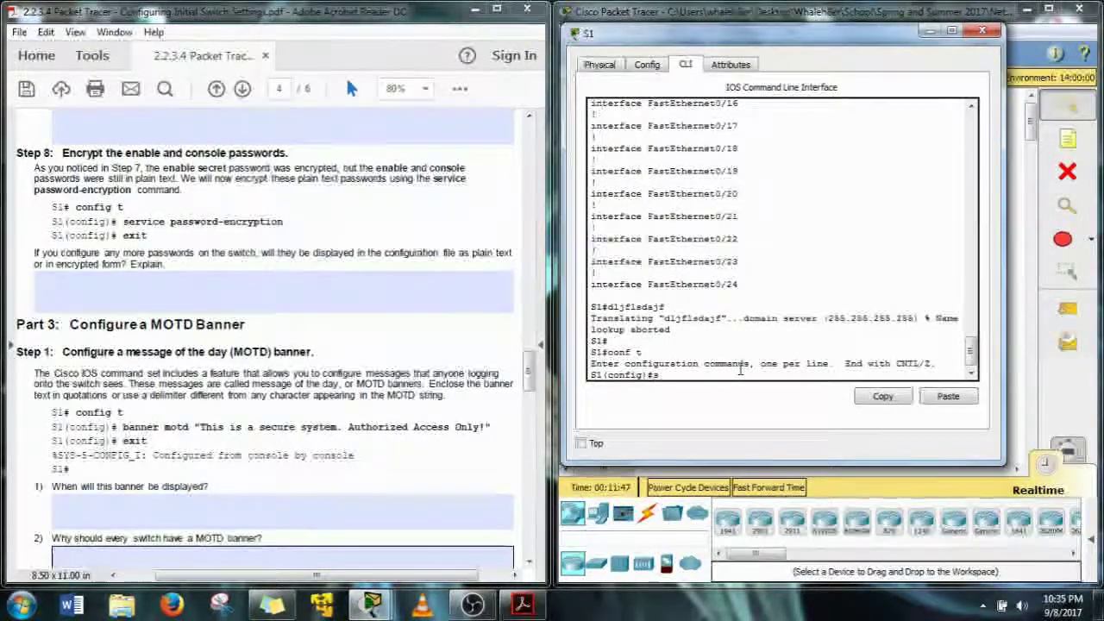
{"action": "key", "text": "Tab"}
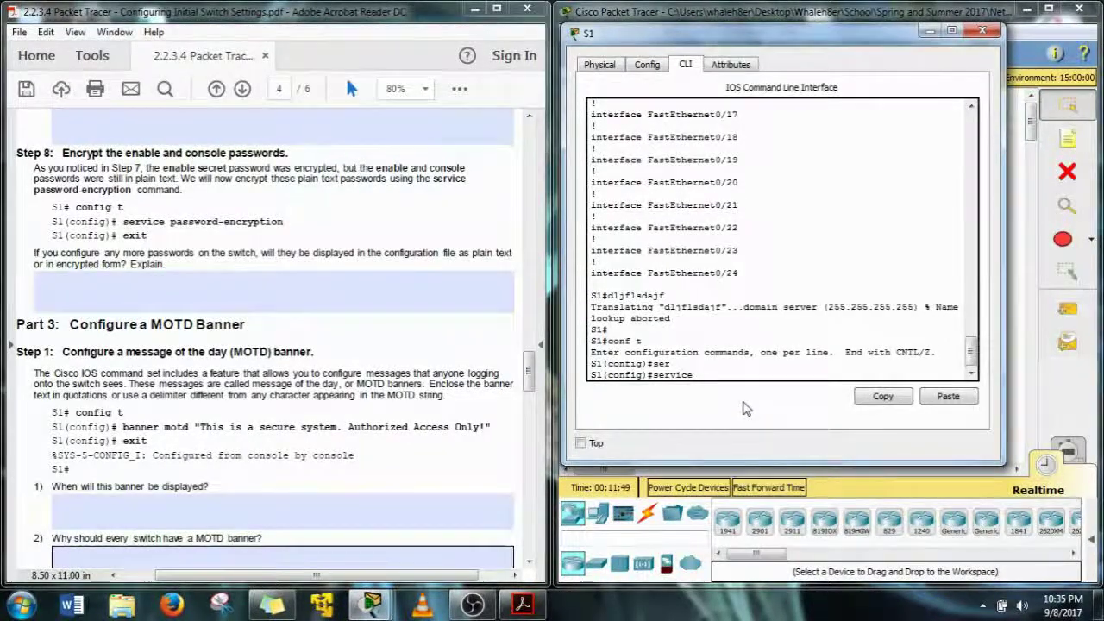
{"action": "type", "text": "p"}
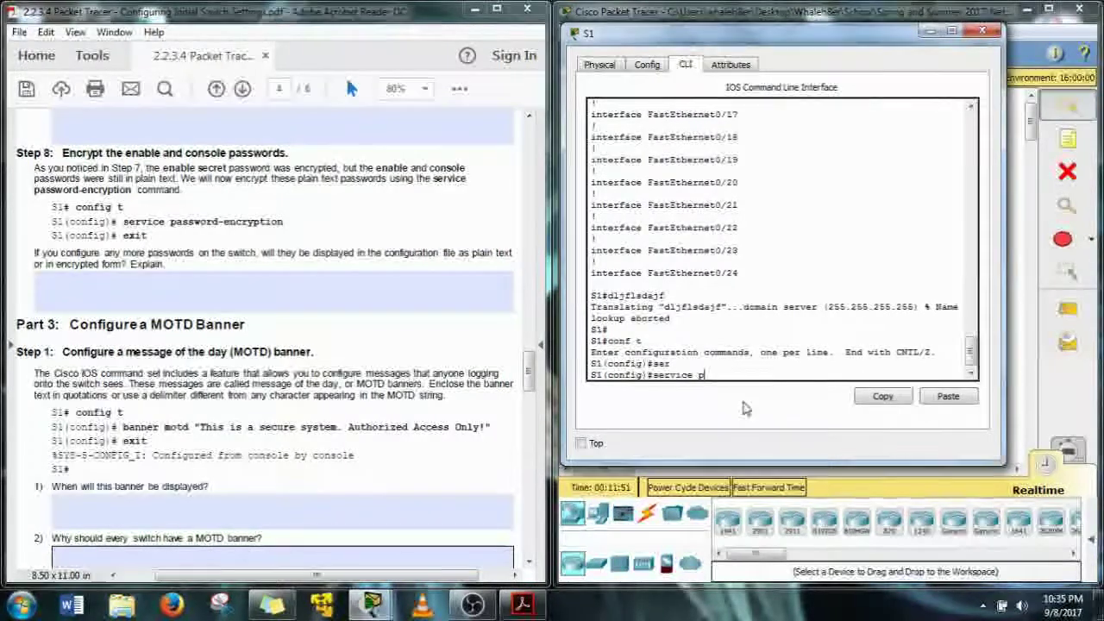
{"action": "key", "text": "Tab"}
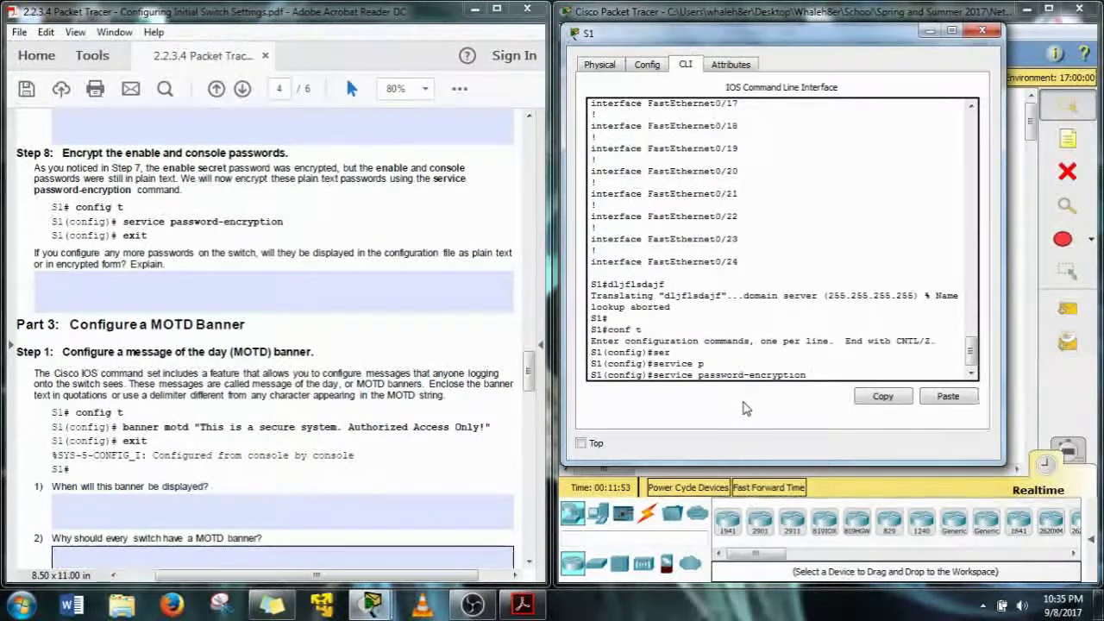
{"action": "key", "text": "Return"}
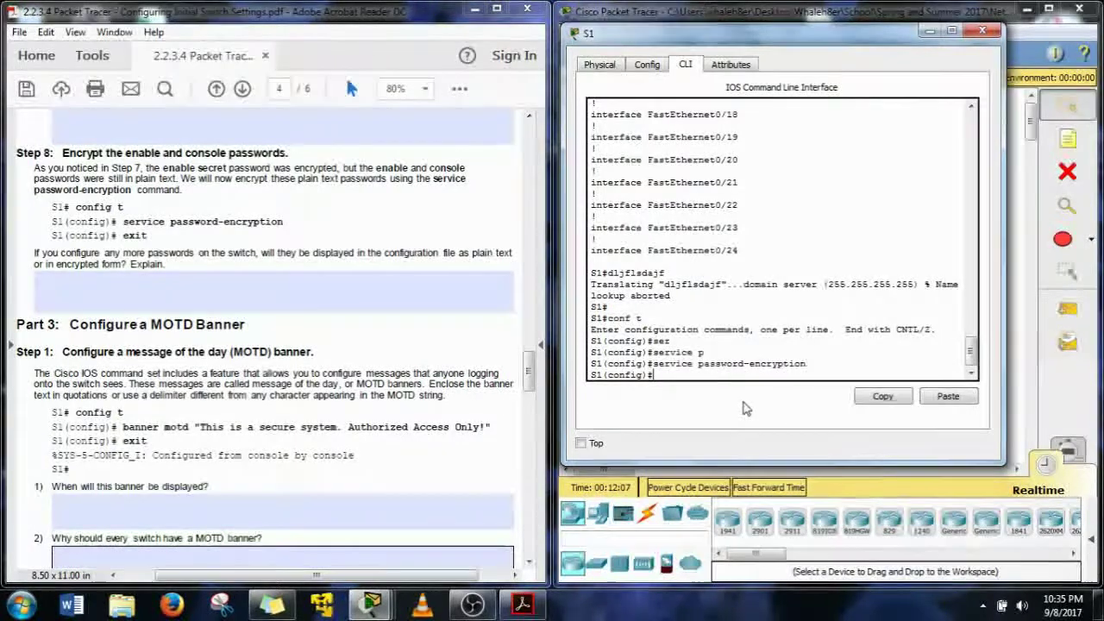
{"action": "type", "text": "show ru"}
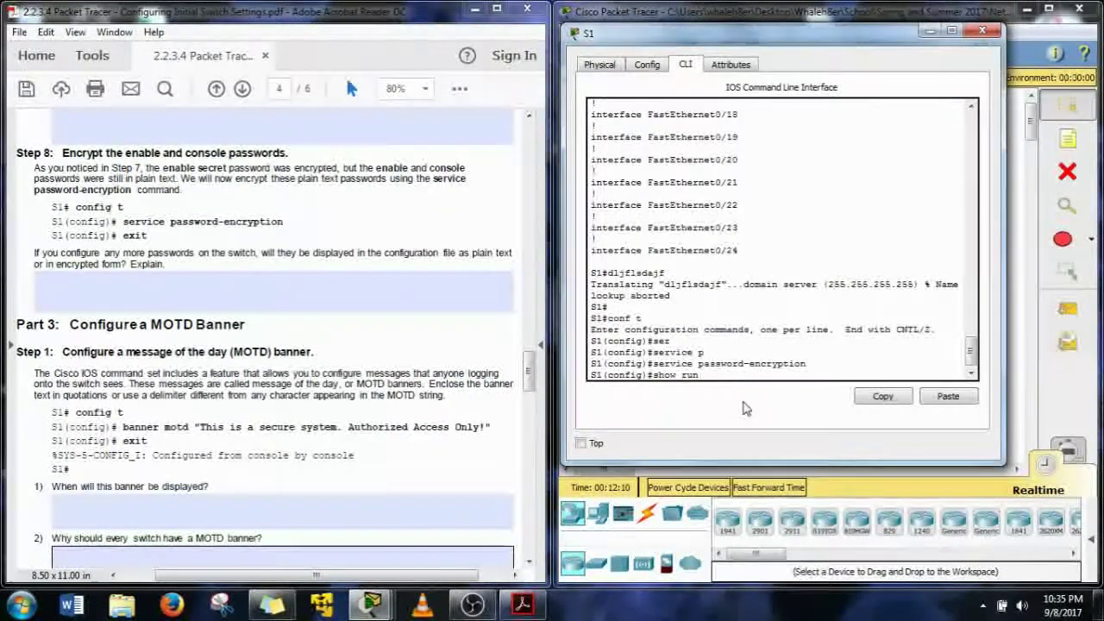
{"action": "type", "text": "n"}
After 'show run' fails with Invalid input in config mode, run 'do show run' instead
{"action": "key", "text": "Return"}
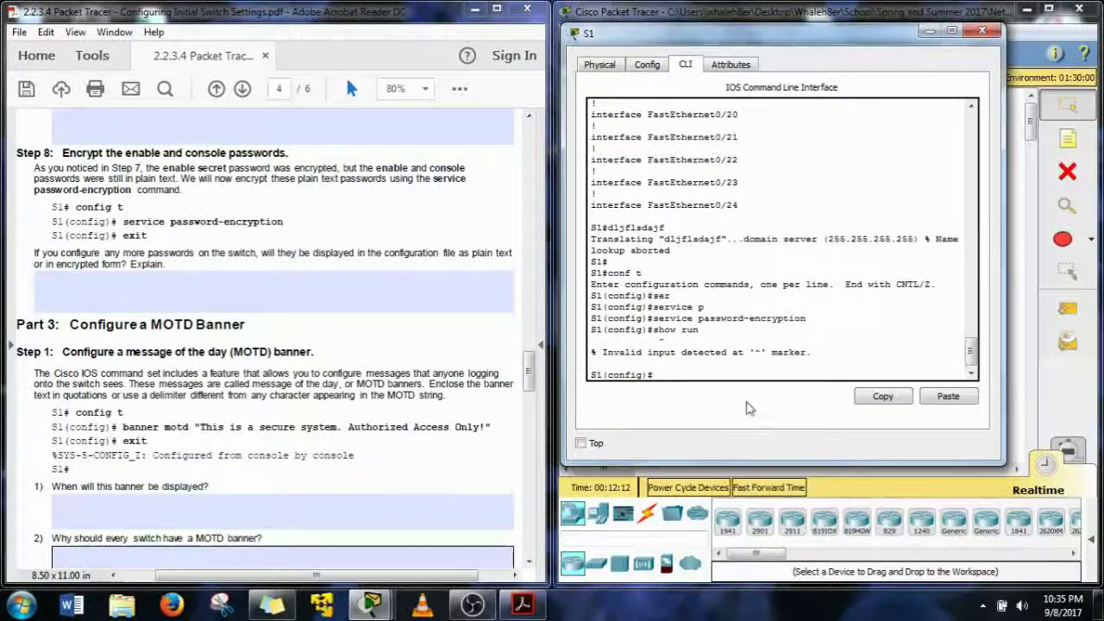
{"action": "left_click_drag", "start_coordinate": [603, 354], "coordinate": [806, 366]}
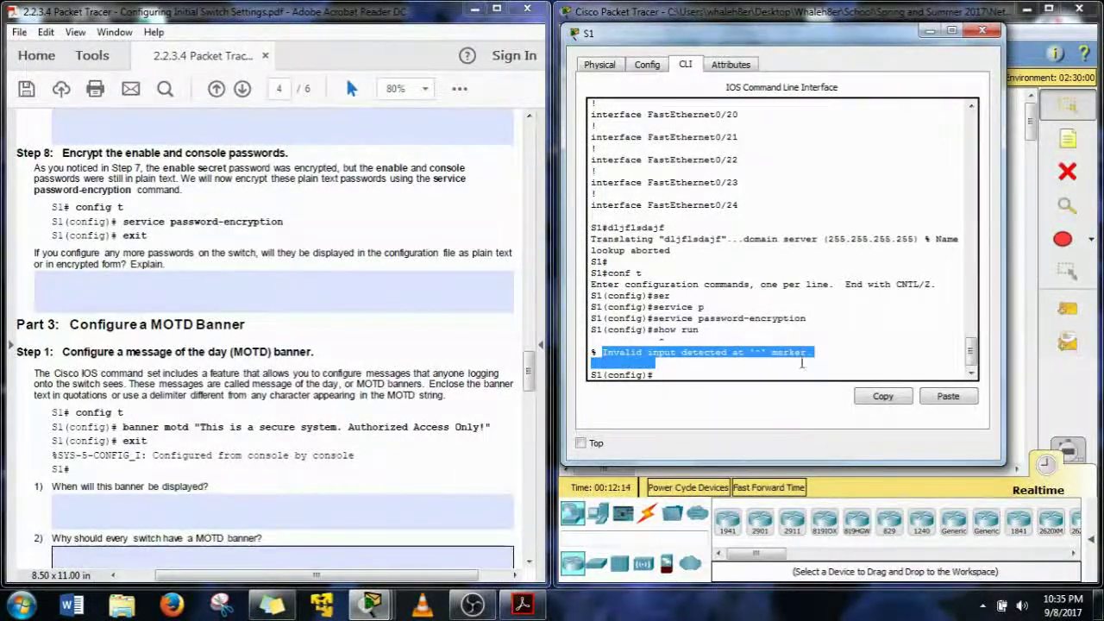
{"action": "left_click_drag", "start_coordinate": [680, 330], "coordinate": [591, 330]}
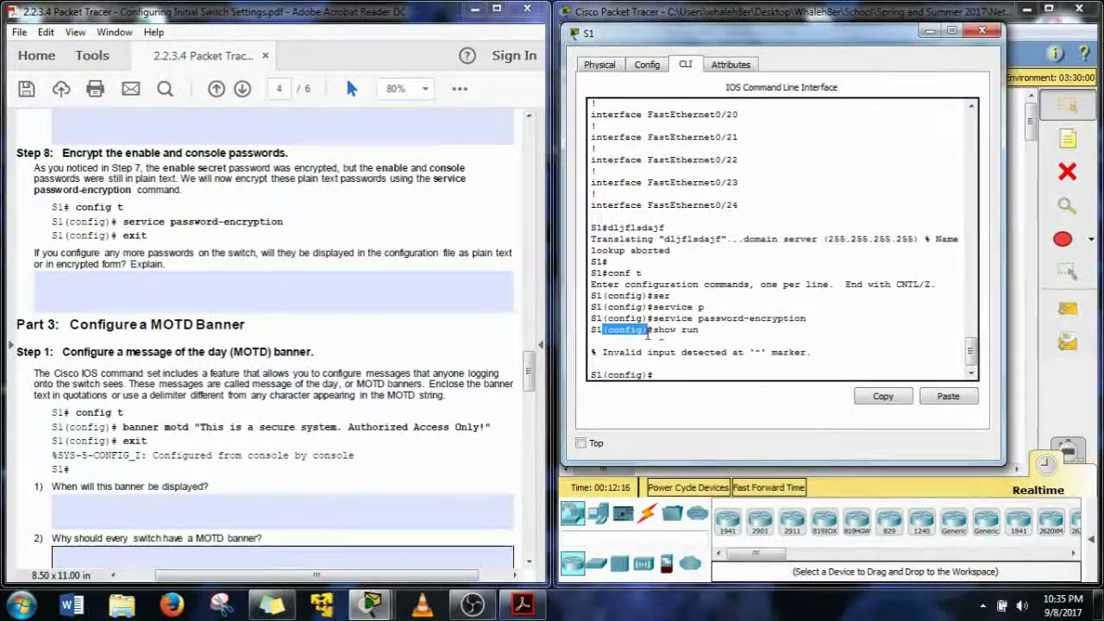
{"action": "left_click", "coordinate": [661, 352]}
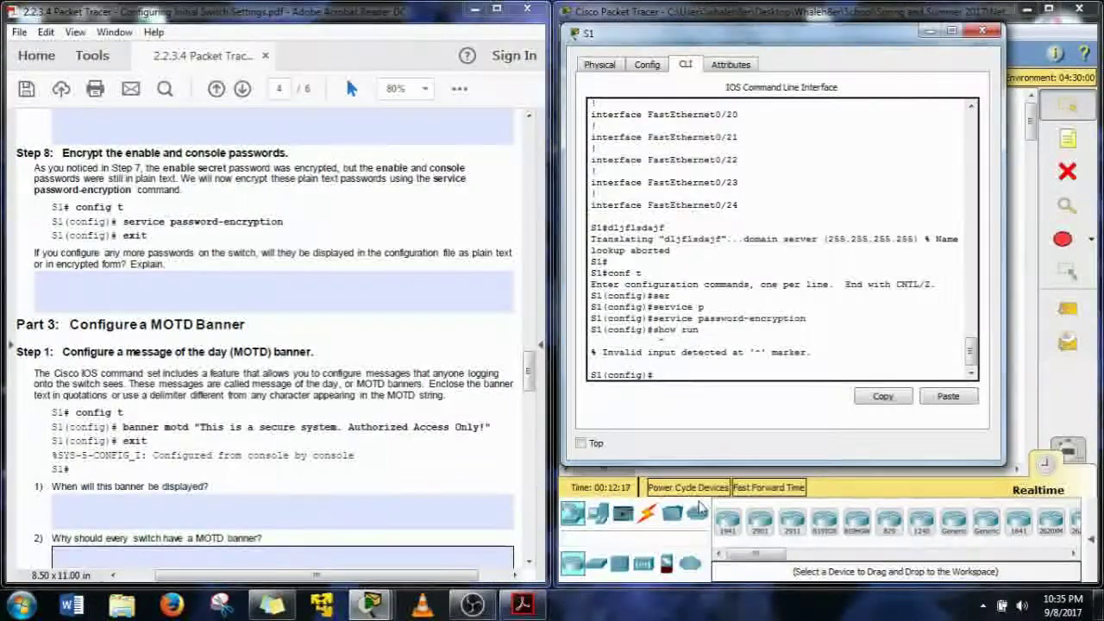
{"action": "type", "text": "do"}
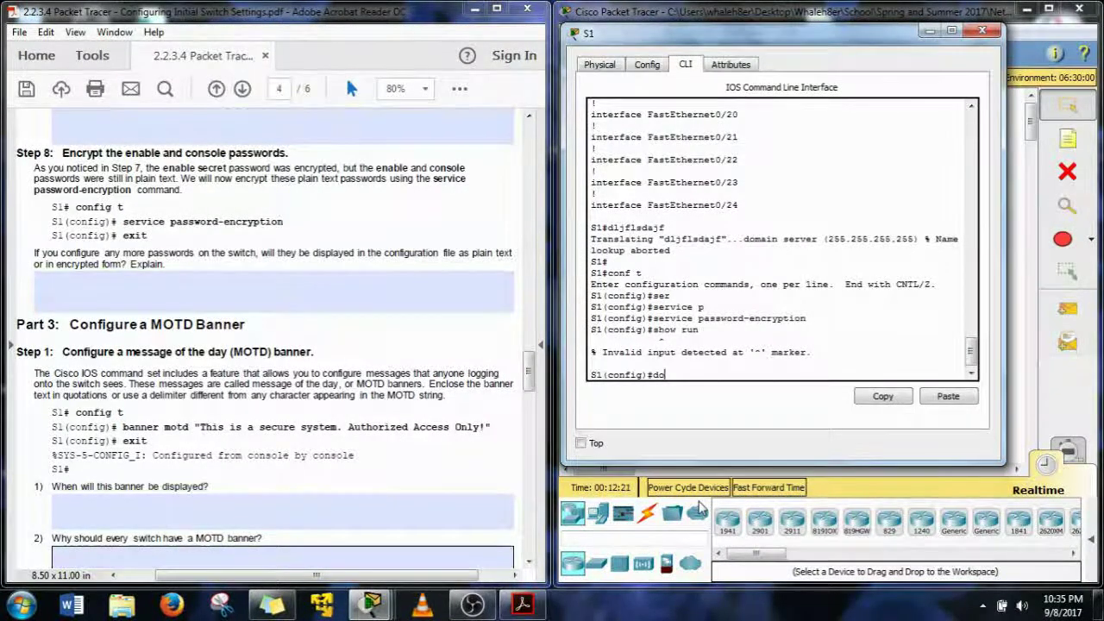
{"action": "type", "text": " show ru"}
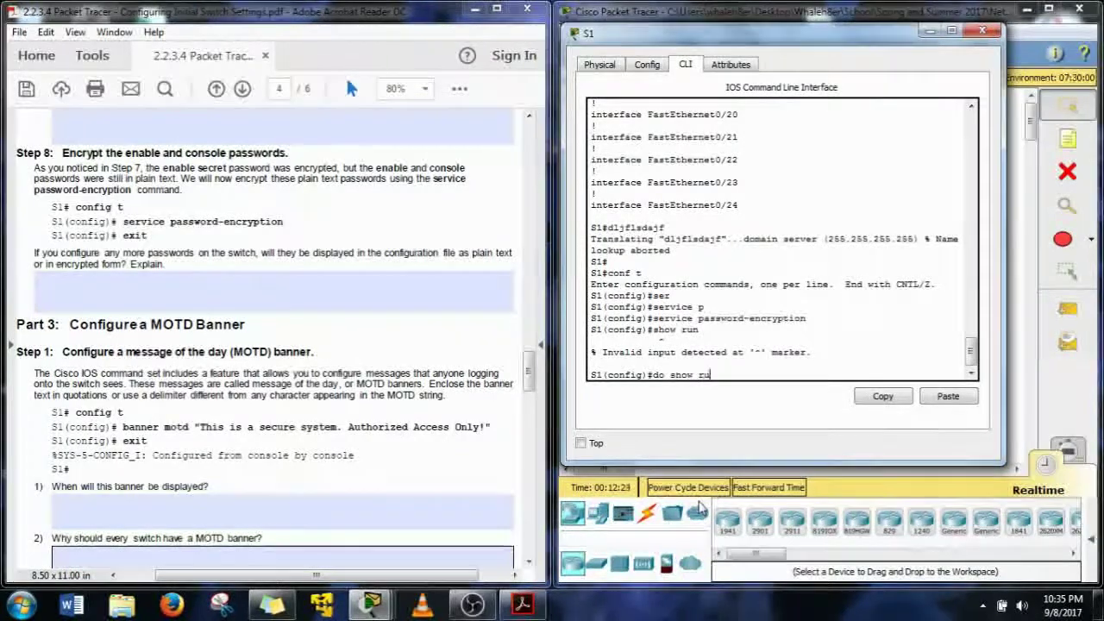
{"action": "type", "text": "n"}
{"action": "key", "text": "Return"}
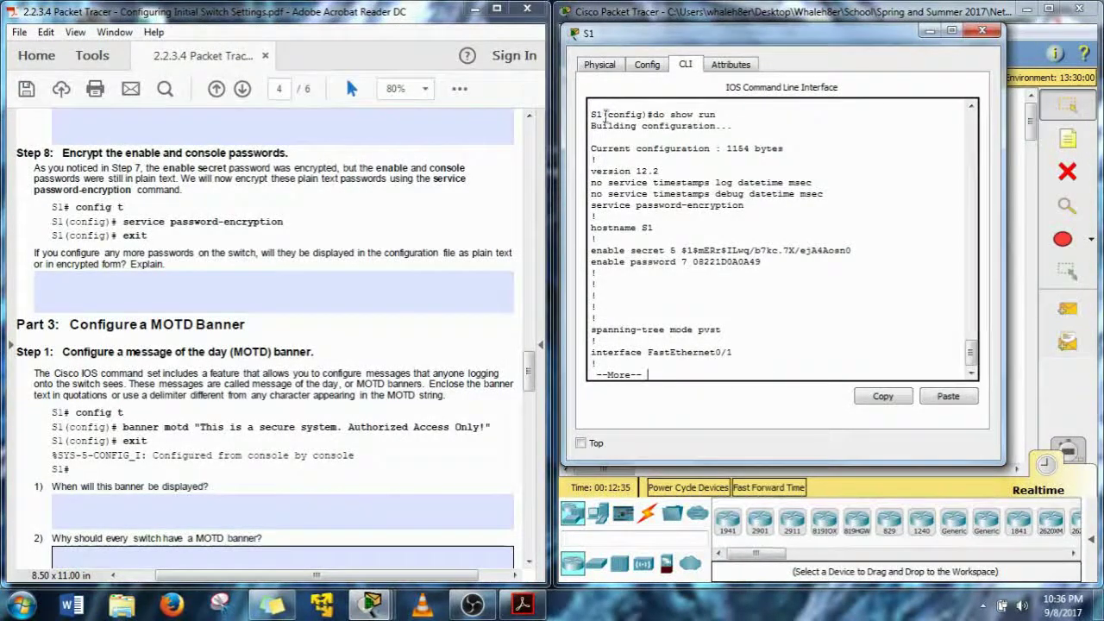
Check the encrypted enable password and secret hashes, then page on to the type 7 console password
{"action": "left_click_drag", "start_coordinate": [605, 113], "coordinate": [649, 118]}
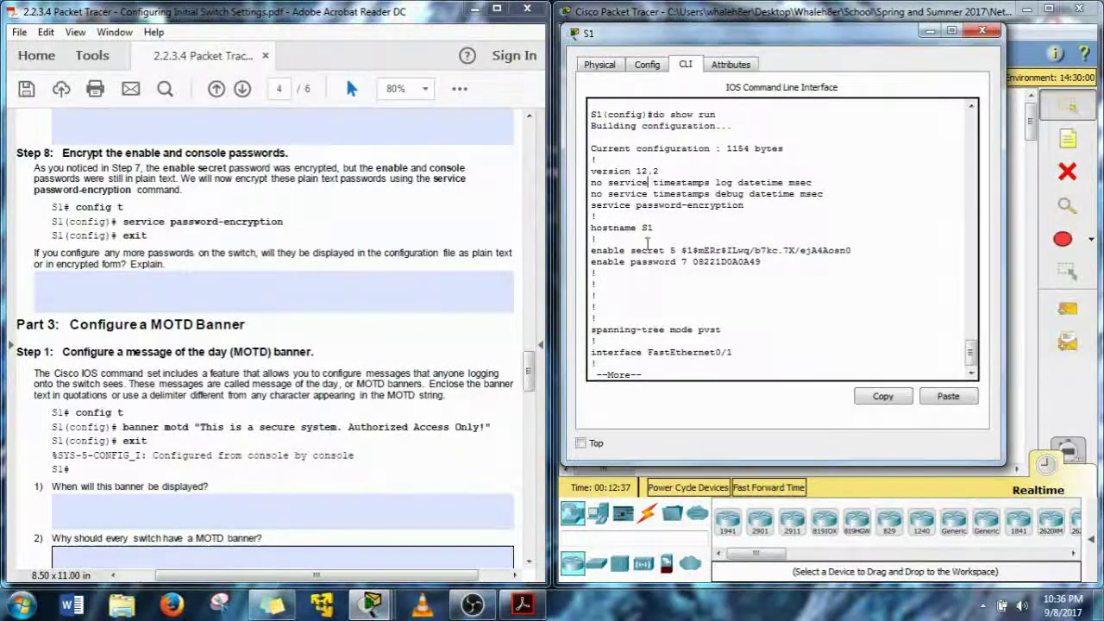
{"action": "left_click_drag", "start_coordinate": [670, 114], "coordinate": [603, 114]}
{"action": "double_click", "coordinate": [658, 115]}
{"action": "left_click_drag", "start_coordinate": [753, 262], "coordinate": [723, 269]}
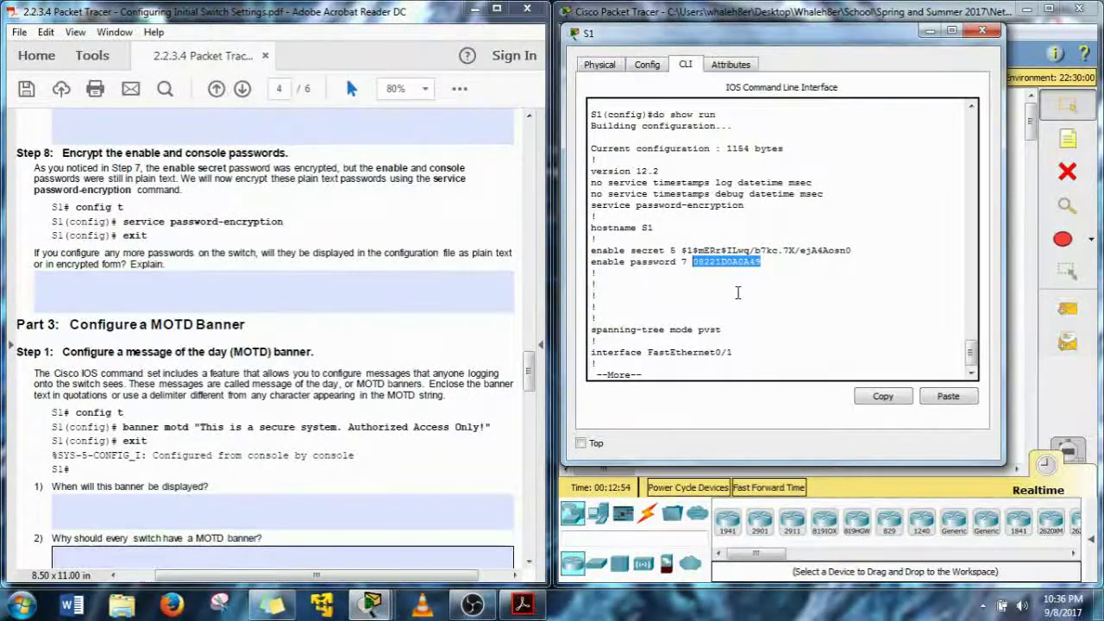
{"action": "left_click_drag", "start_coordinate": [670, 250], "coordinate": [841, 258]}
{"action": "left_click", "coordinate": [841, 258]}
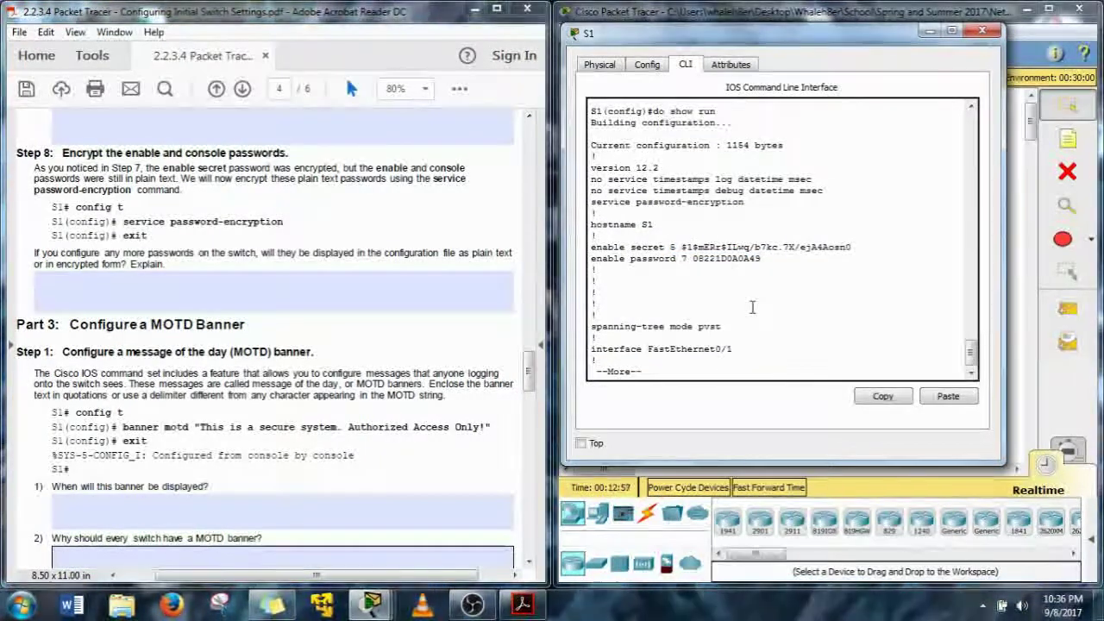
{"action": "key", "text": "space"}
{"action": "key", "text": "space"}
{"action": "key", "text": "space"}
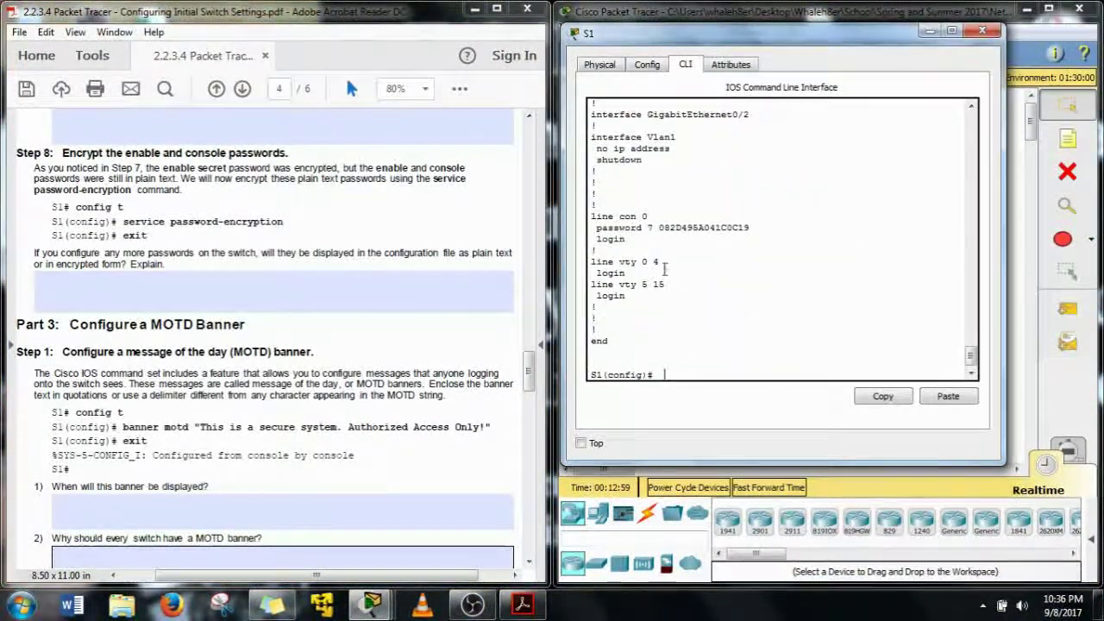
{"action": "left_click_drag", "start_coordinate": [657, 228], "coordinate": [750, 228]}
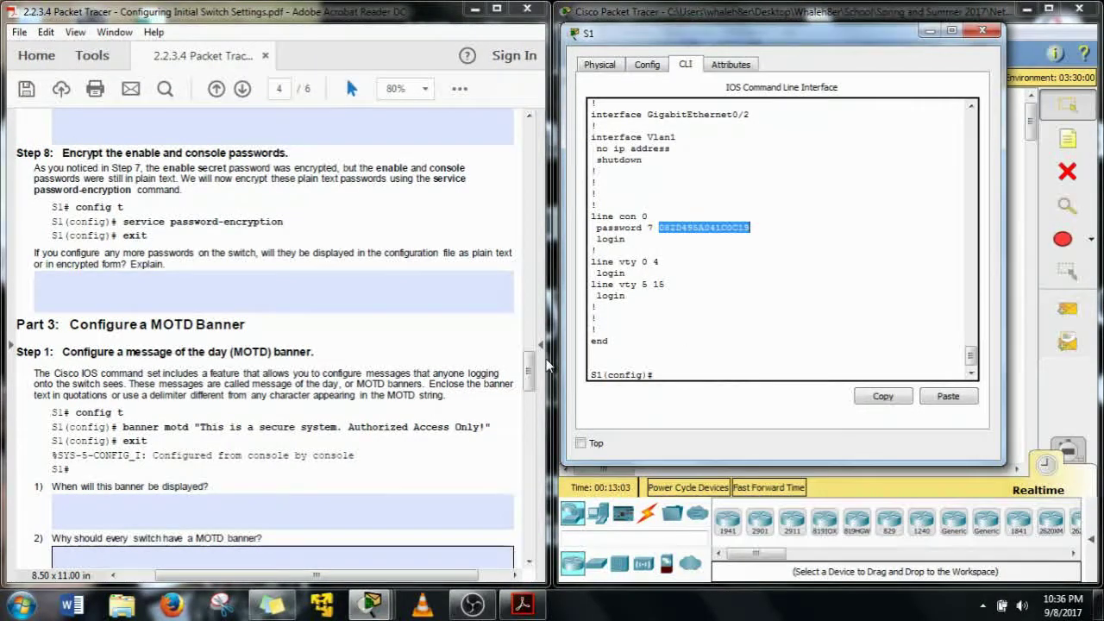
{"action": "left_click", "coordinate": [434, 352]}
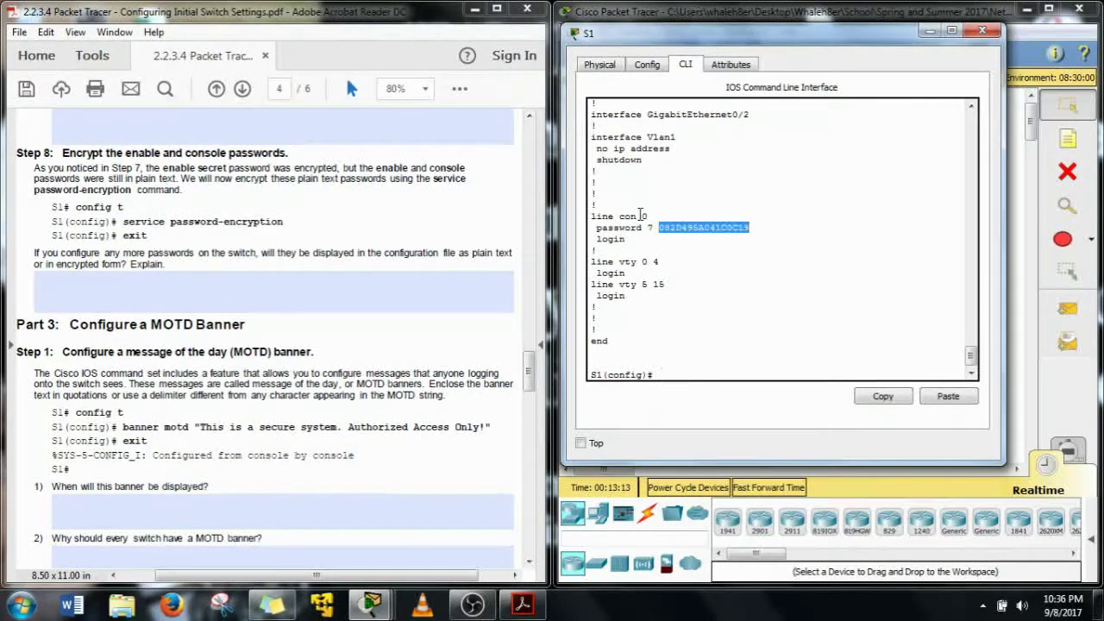
Give vty lines 0 15 a password and require login
{"action": "left_click_drag", "start_coordinate": [591, 257], "coordinate": [691, 303]}
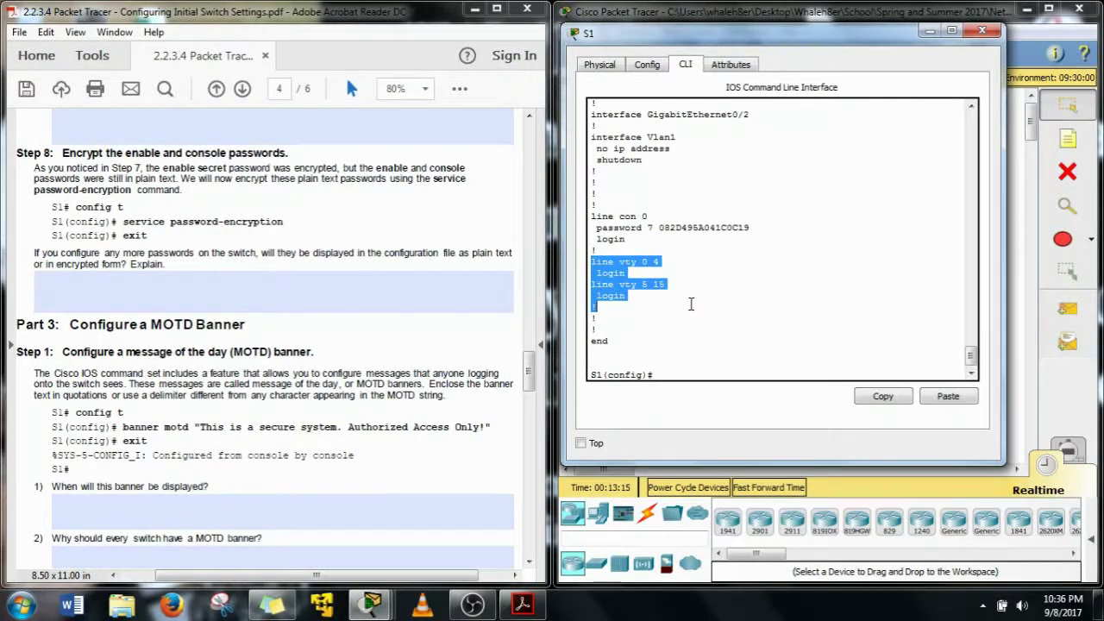
{"action": "left_click", "coordinate": [678, 334]}
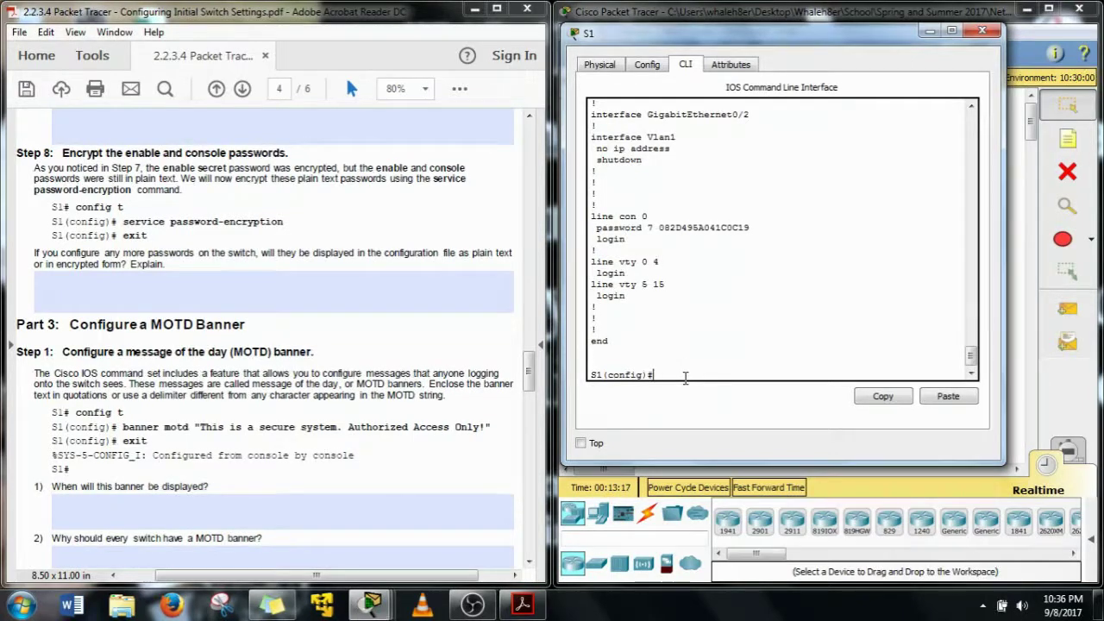
{"action": "type", "text": "line vty 0 15"}
{"action": "key", "text": "Return"}
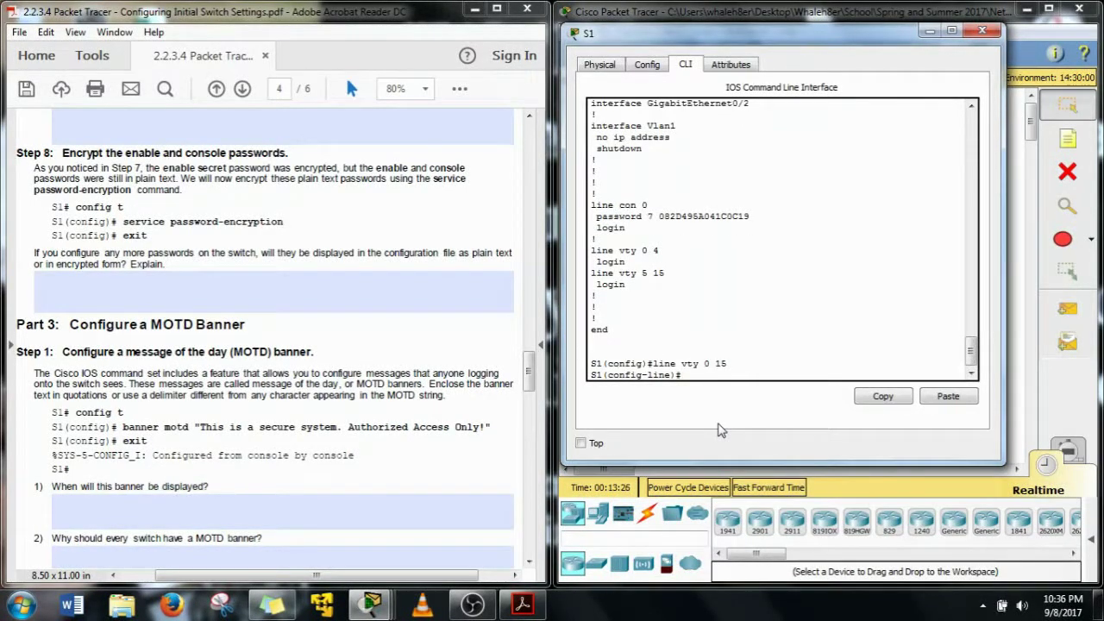
{"action": "type", "text": "pass"}
{"action": "key", "text": "Tab"}
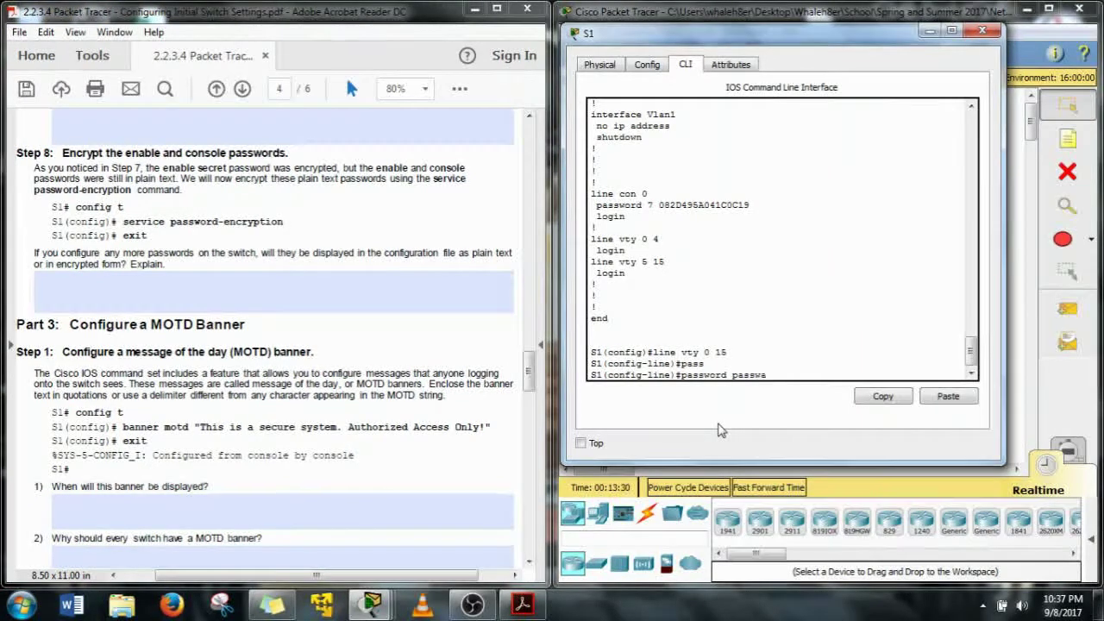
{"action": "key", "text": "BackSpace"}
{"action": "type", "text": "ord"}
{"action": "key", "text": "Return"}
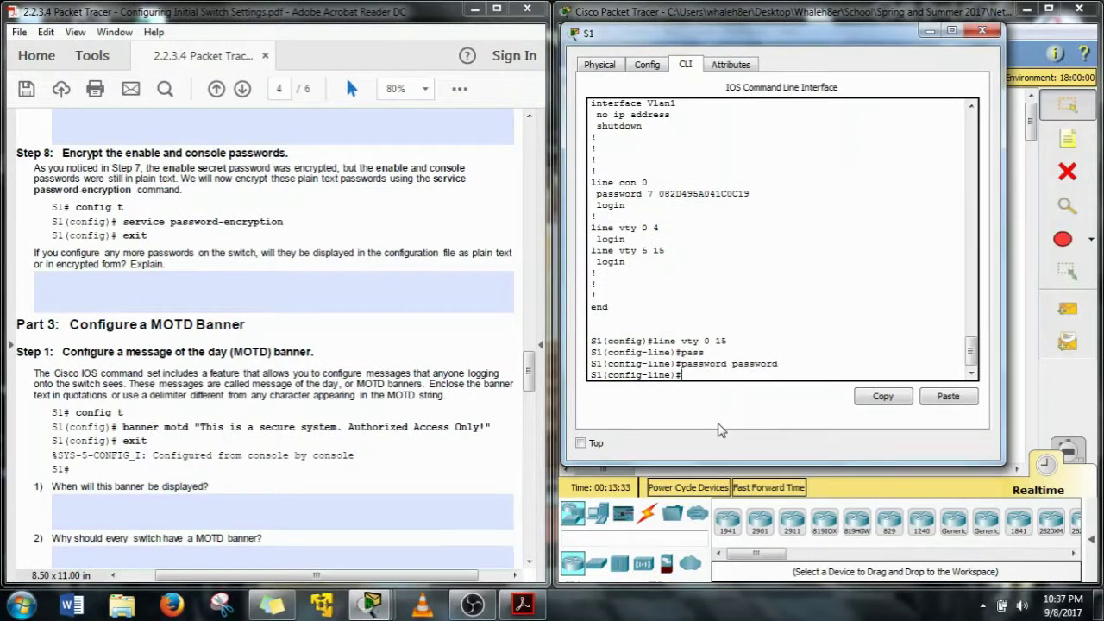
{"action": "type", "text": "login"}
{"action": "key", "text": "Return"}
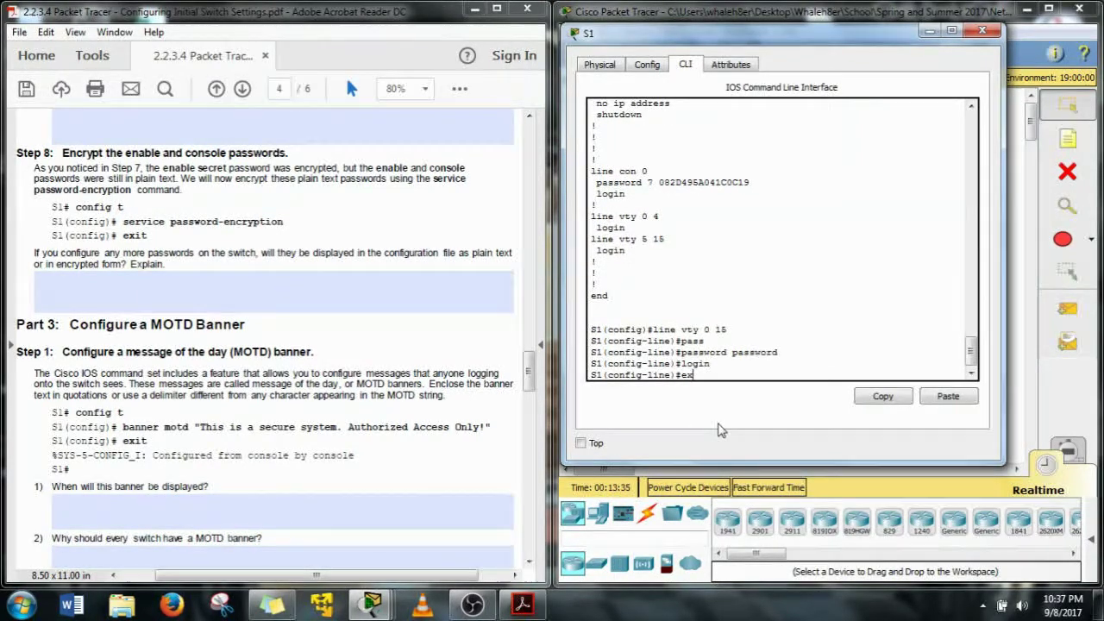
List the running configuration with 'do show run' and page through it
{"action": "key", "text": "BackSpace"}
{"action": "key", "text": "BackSpace"}
{"action": "type", "text": "do show run"}
{"action": "key", "text": "Return"}
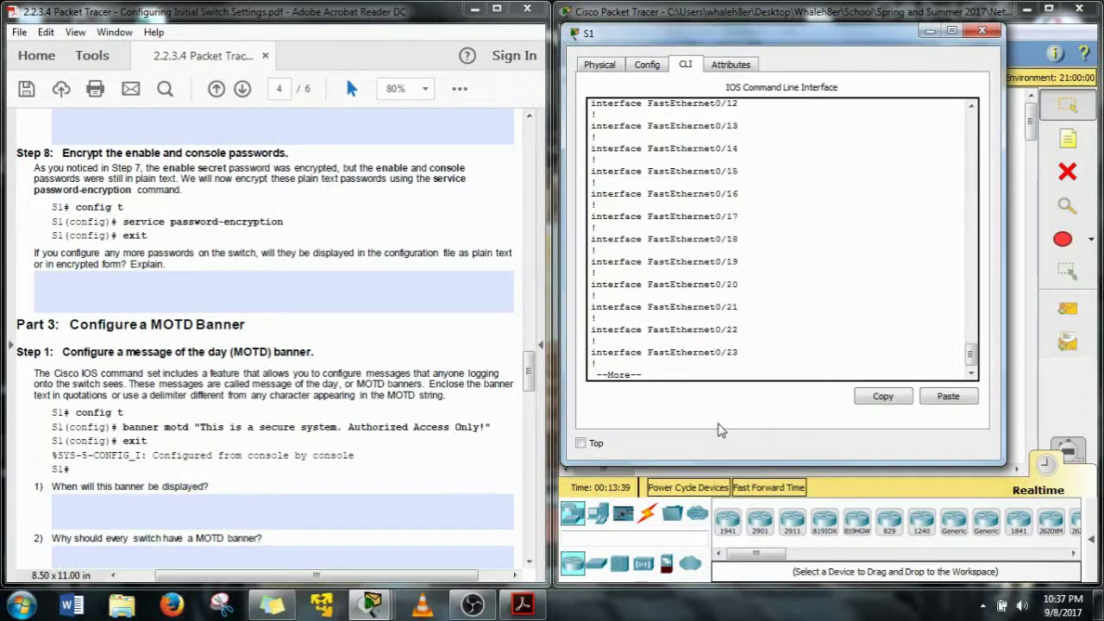
{"action": "key", "text": "space"}
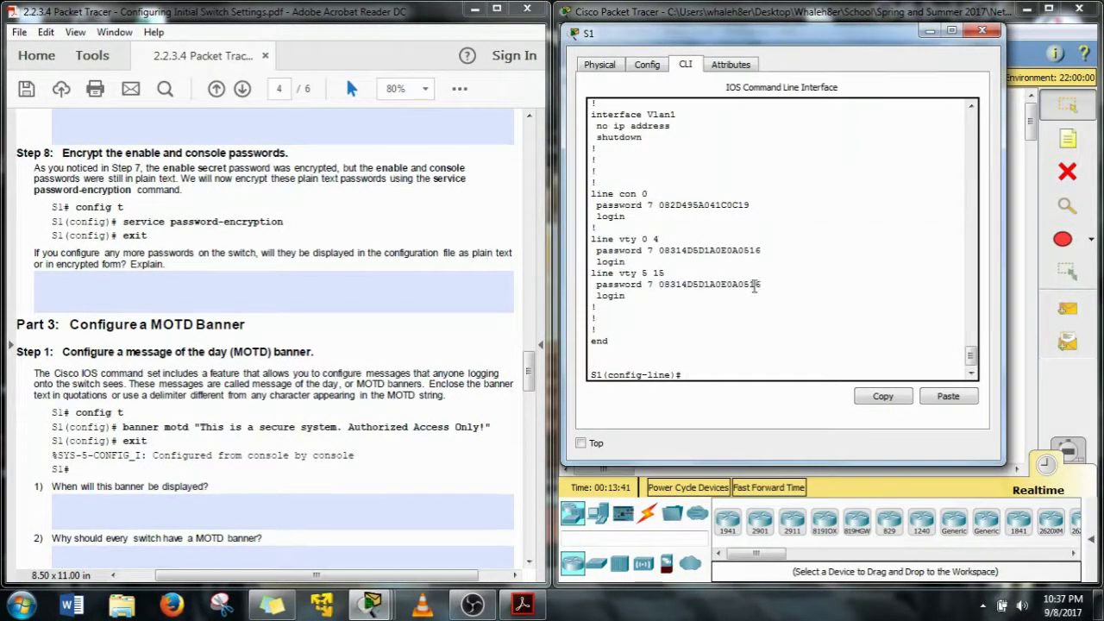
Highlight the type 7 encrypted password hashes under line vty 0 4 and vty 5 15
{"action": "left_click_drag", "start_coordinate": [762, 285], "coordinate": [657, 285]}
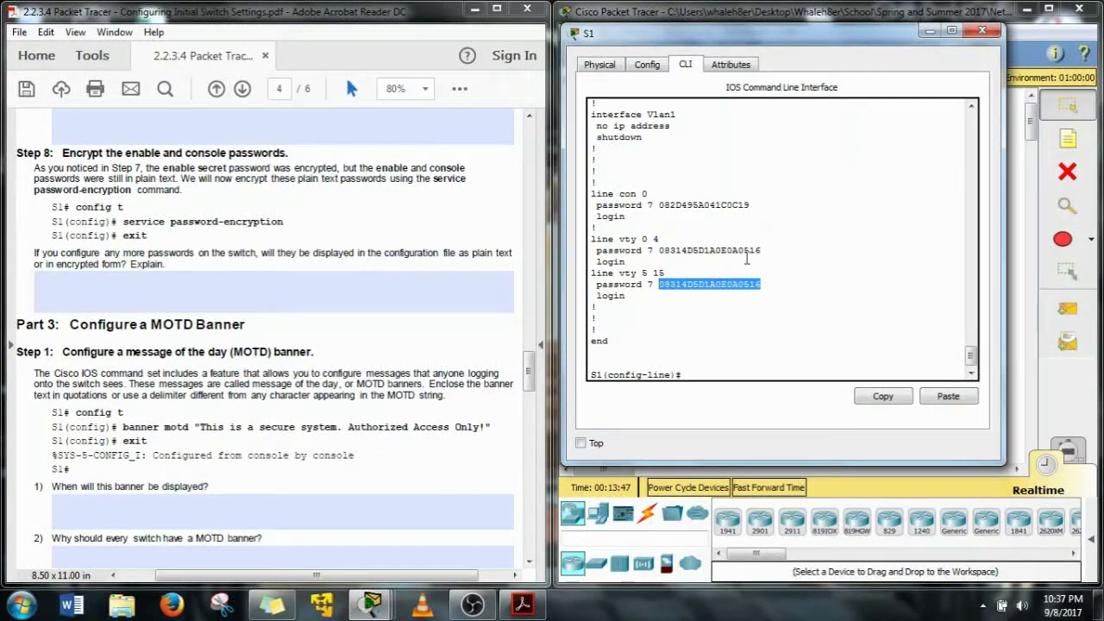
{"action": "left_click_drag", "start_coordinate": [762, 250], "coordinate": [658, 250]}
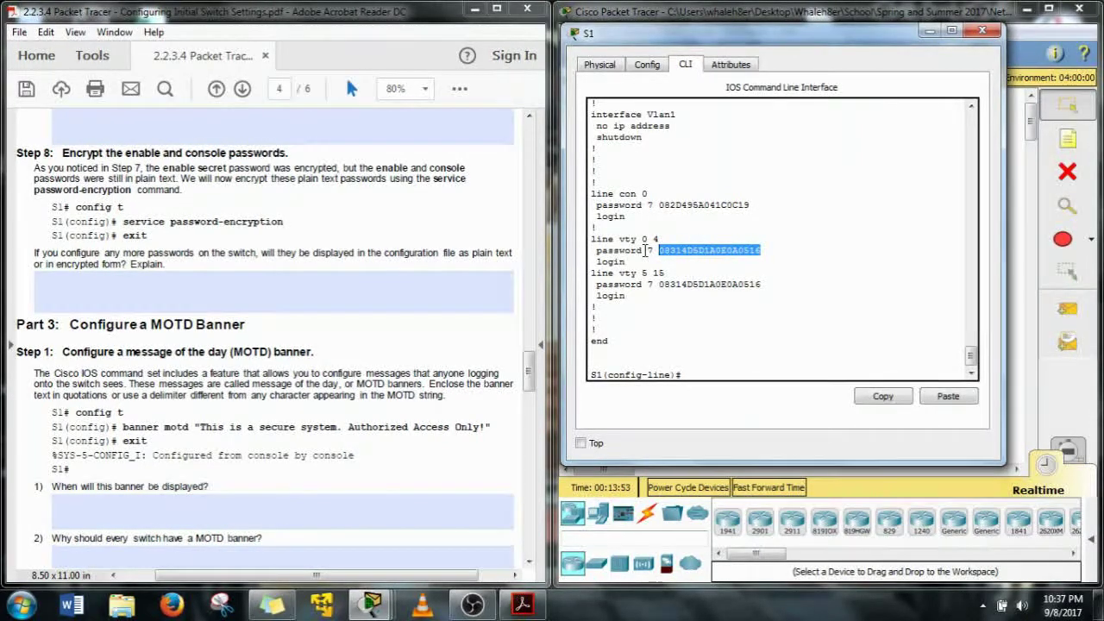
{"action": "left_click", "coordinate": [750, 284]}
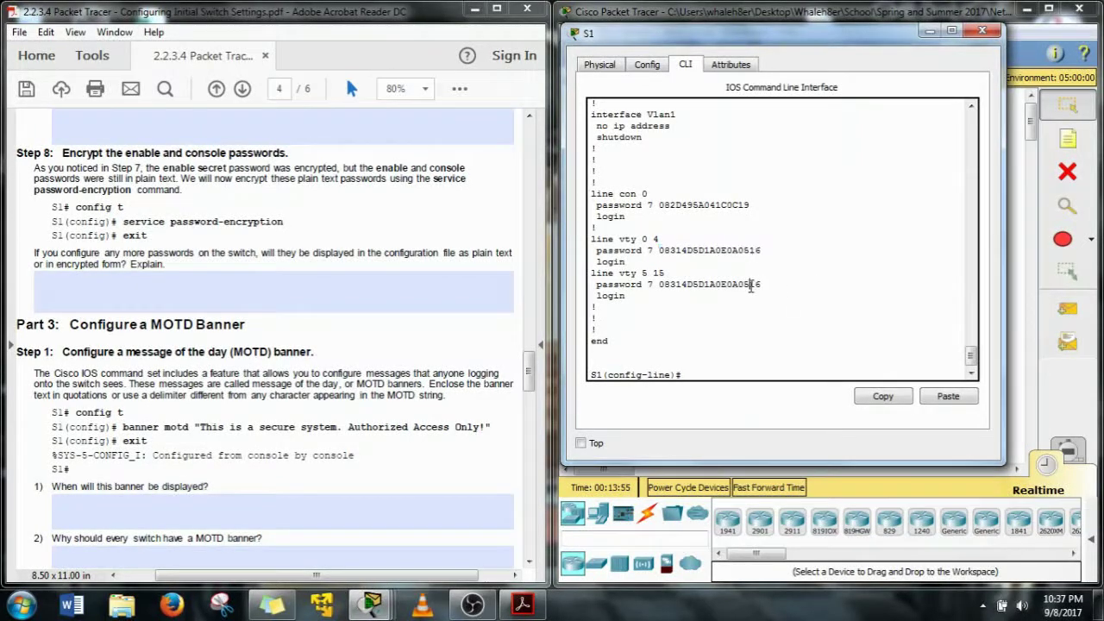
{"action": "left_click_drag", "start_coordinate": [761, 285], "coordinate": [660, 285]}
{"action": "left_click_drag", "start_coordinate": [593, 306], "coordinate": [595, 319]}
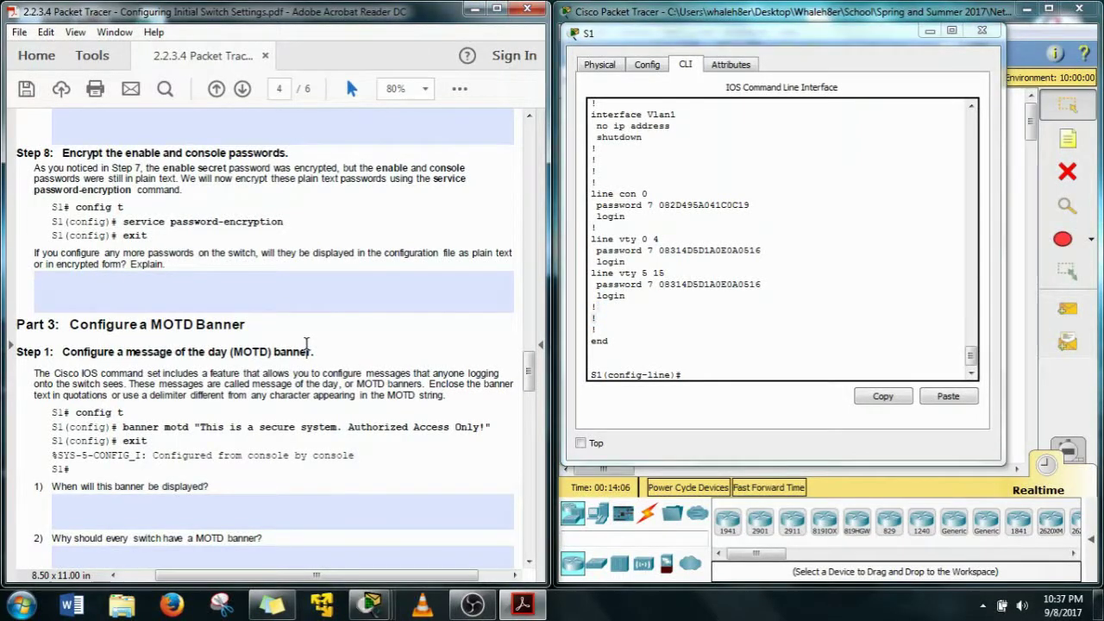
{"action": "scroll", "coordinate": [306, 344], "scroll_direction": "down", "scroll_amount": 3}
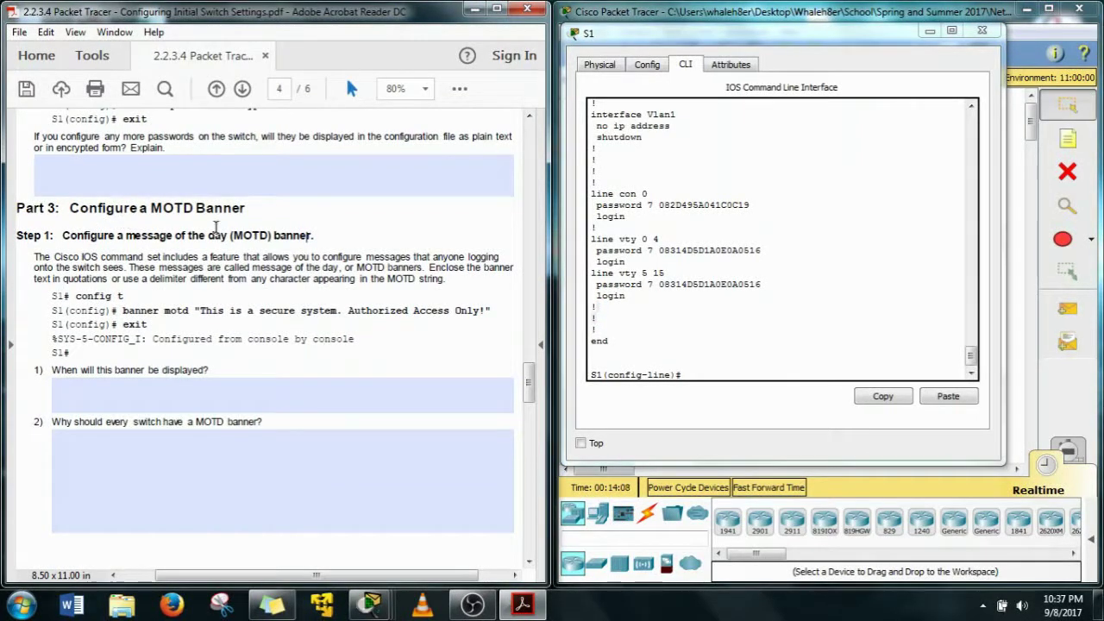
Exit S1's line configuration back to the global configuration prompt
{"action": "scroll", "coordinate": [425, 318], "scroll_direction": "down", "scroll_amount": 5}
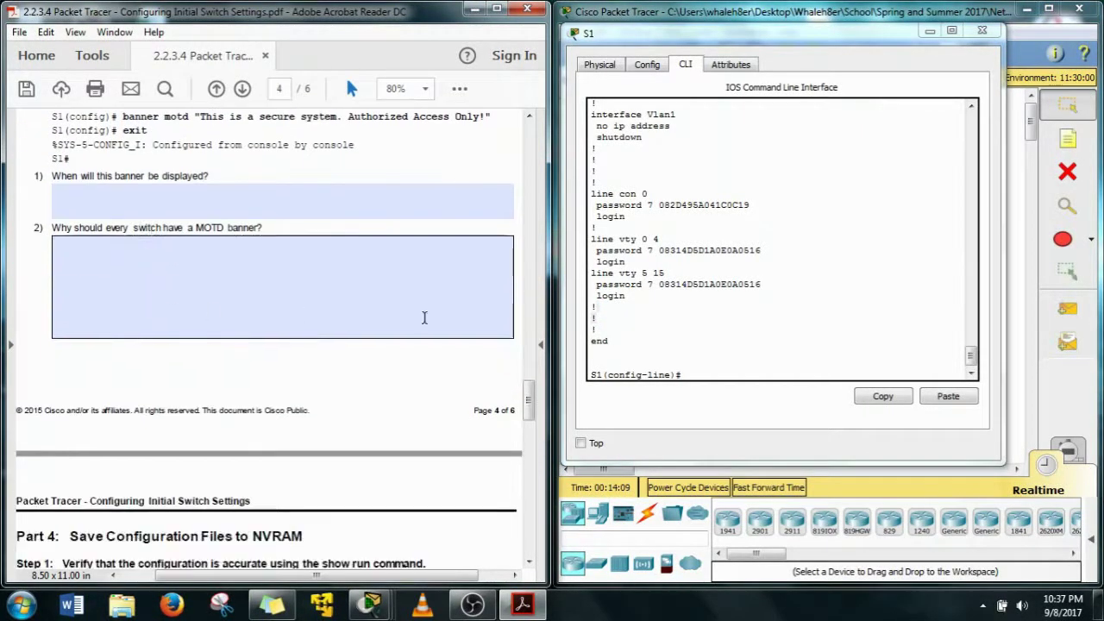
{"action": "left_click", "coordinate": [701, 373]}
{"action": "type", "text": "exit"}
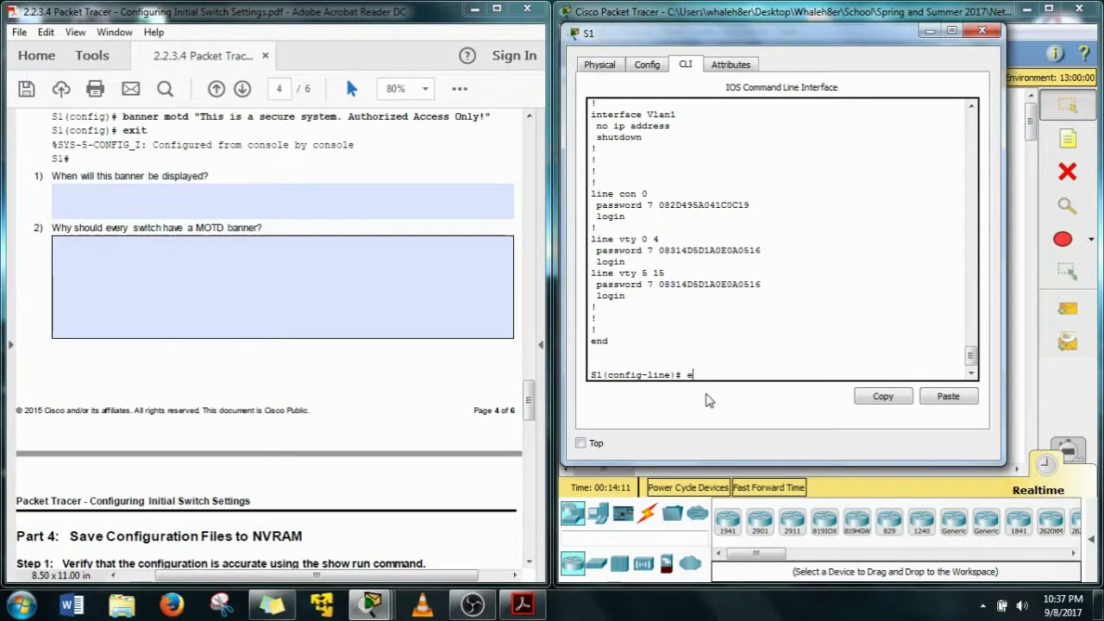
{"action": "key", "text": "Return"}
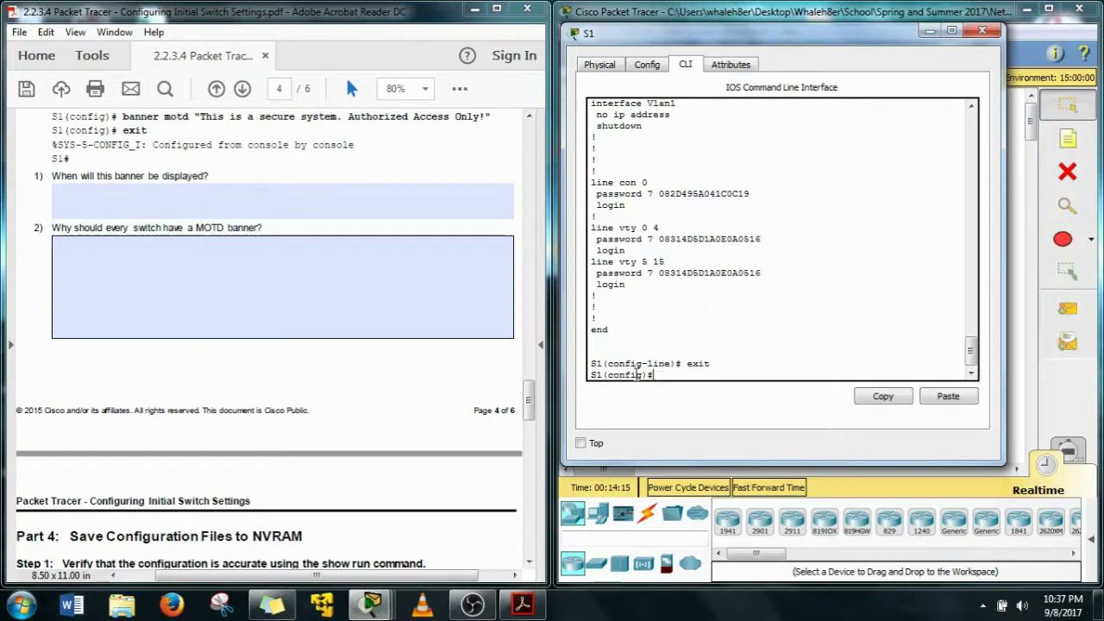
{"action": "left_click", "coordinate": [414, 189]}
{"action": "right_click", "coordinate": [414, 189]}
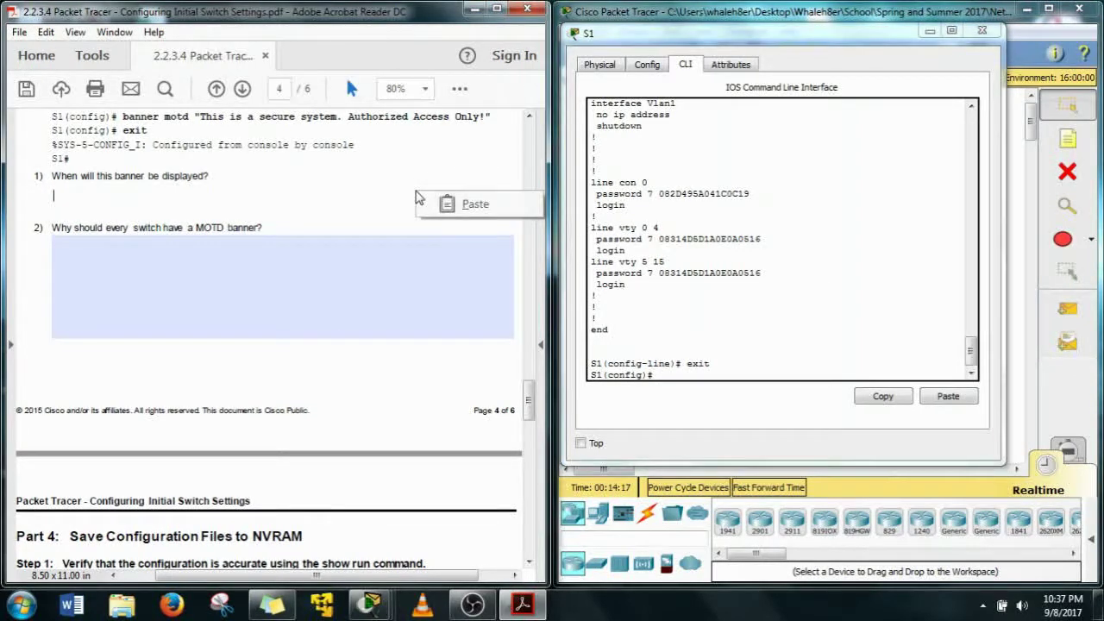
{"action": "left_click", "coordinate": [387, 165]}
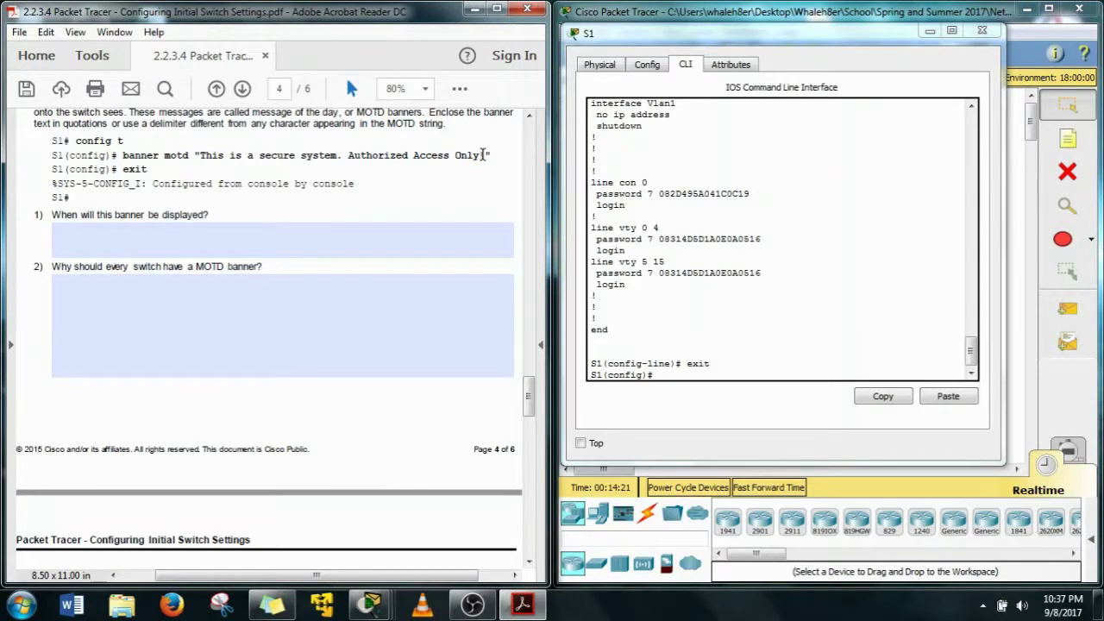
Copy the banner message text from the lab sheet
{"action": "left_click_drag", "start_coordinate": [488, 156], "coordinate": [195, 156]}
{"action": "right_click", "coordinate": [215, 161]}
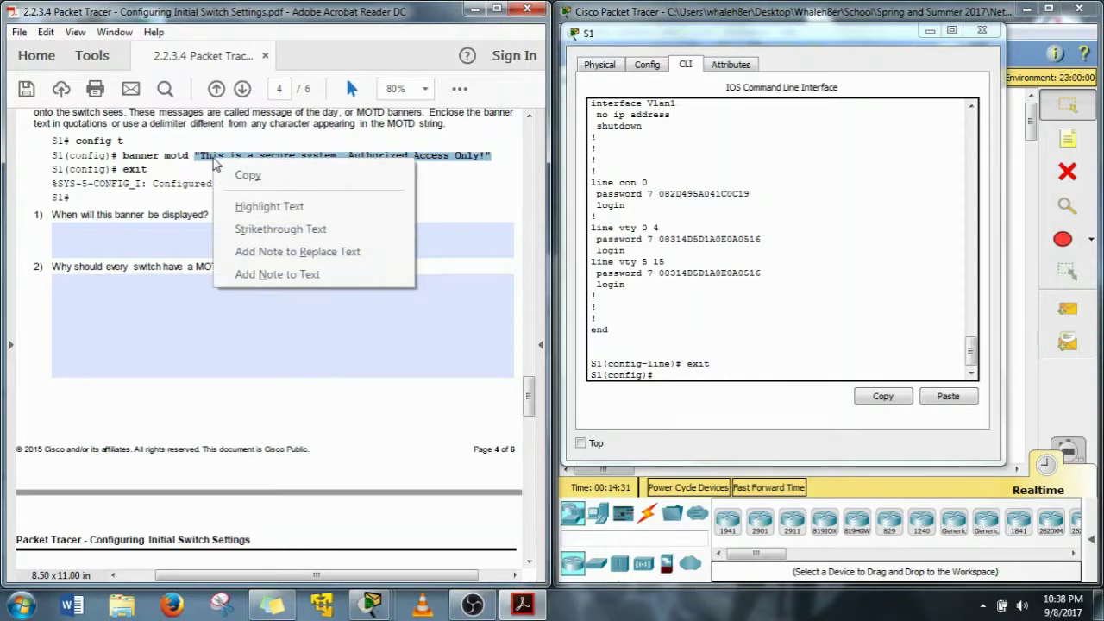
{"action": "left_click", "coordinate": [245, 176]}
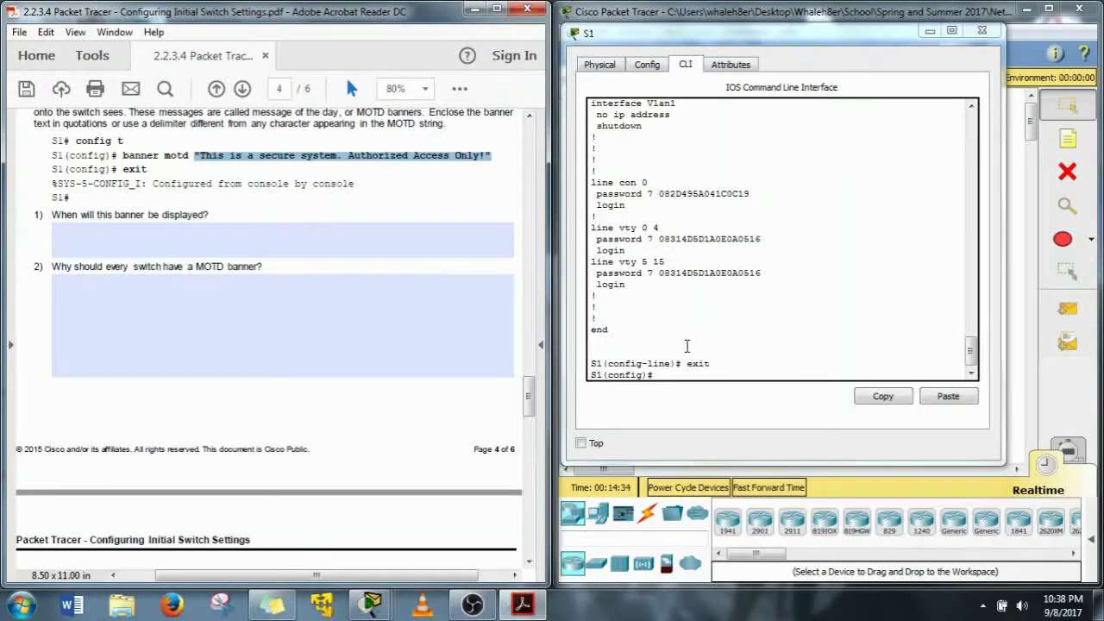
{"action": "left_click_drag", "start_coordinate": [492, 156], "coordinate": [135, 155]}
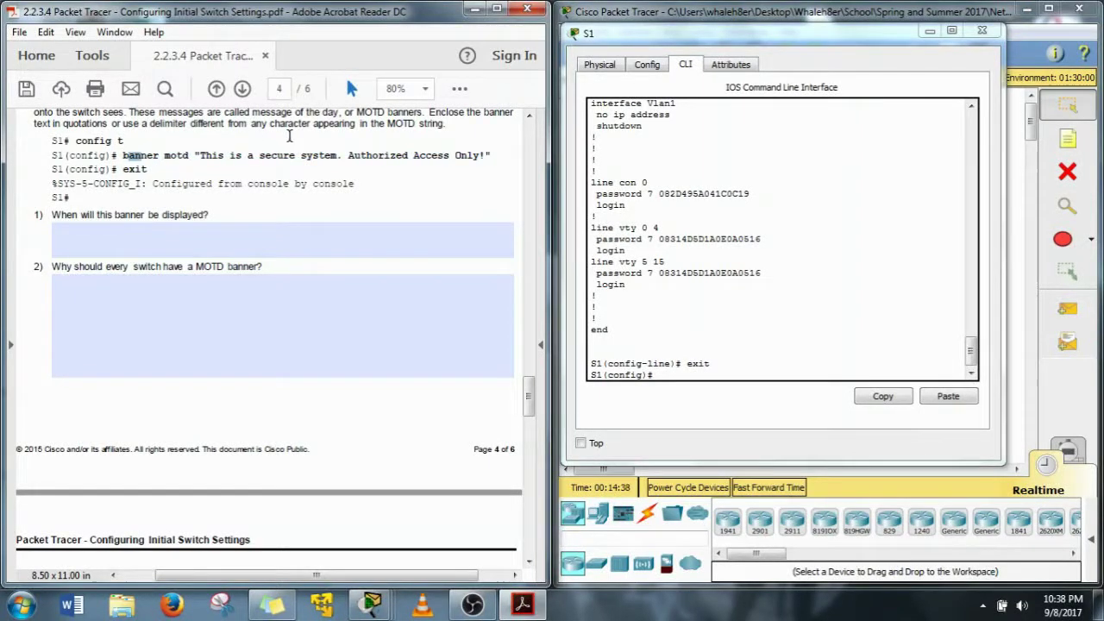
Start the banner motd command on S1 using # as the delimiter
{"action": "left_click", "coordinate": [686, 398]}
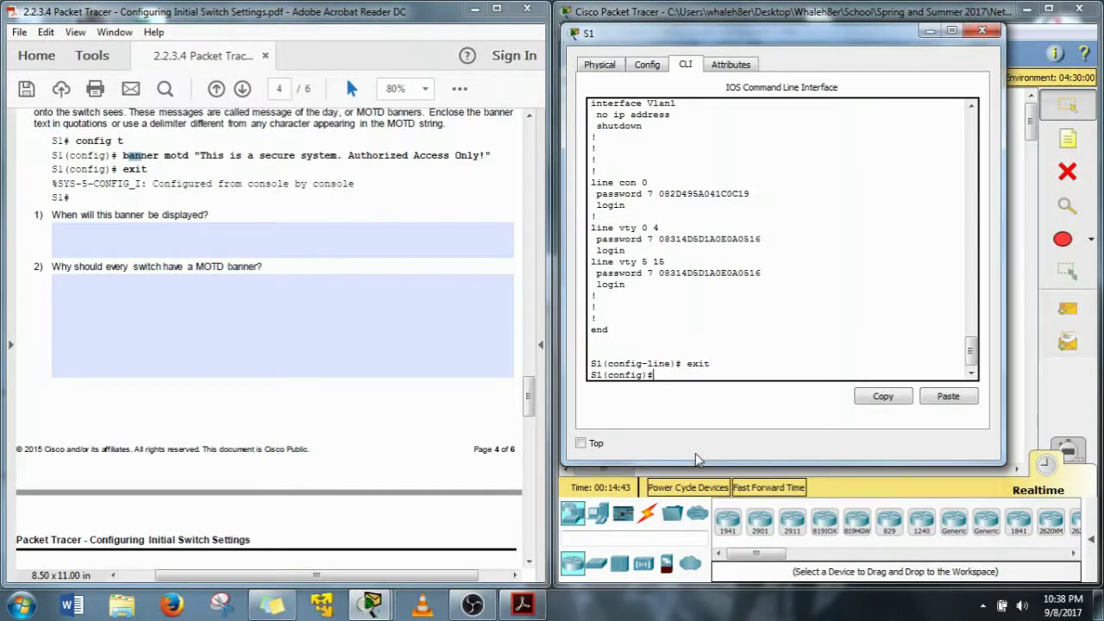
{"action": "type", "text": "ban"}
{"action": "key", "text": "Tab"}
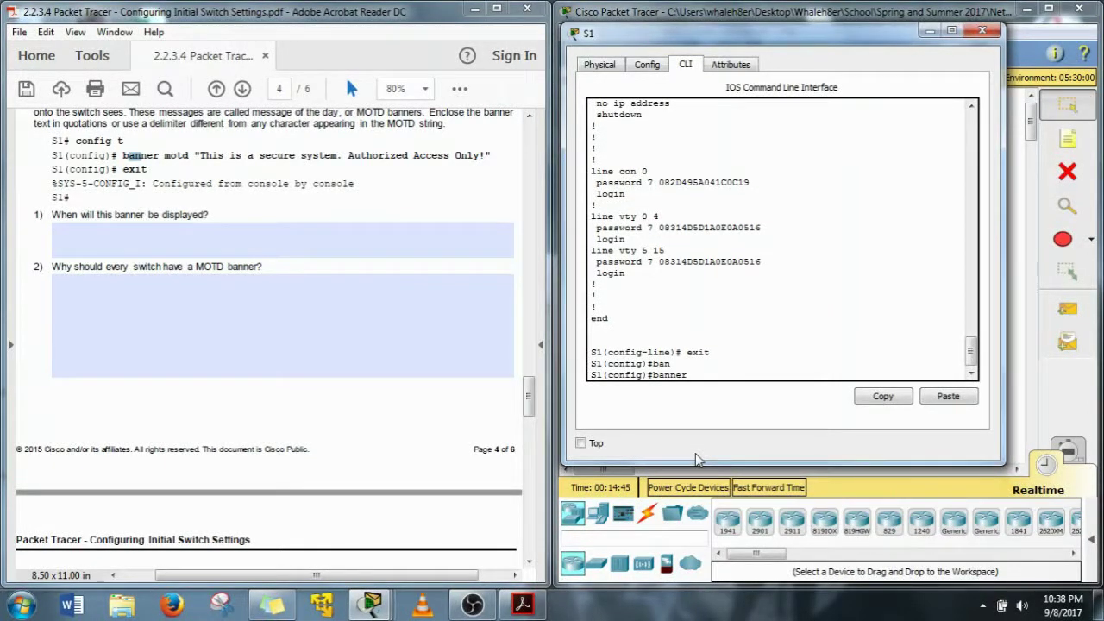
{"action": "type", "text": "m"}
{"action": "key", "text": "Tab"}
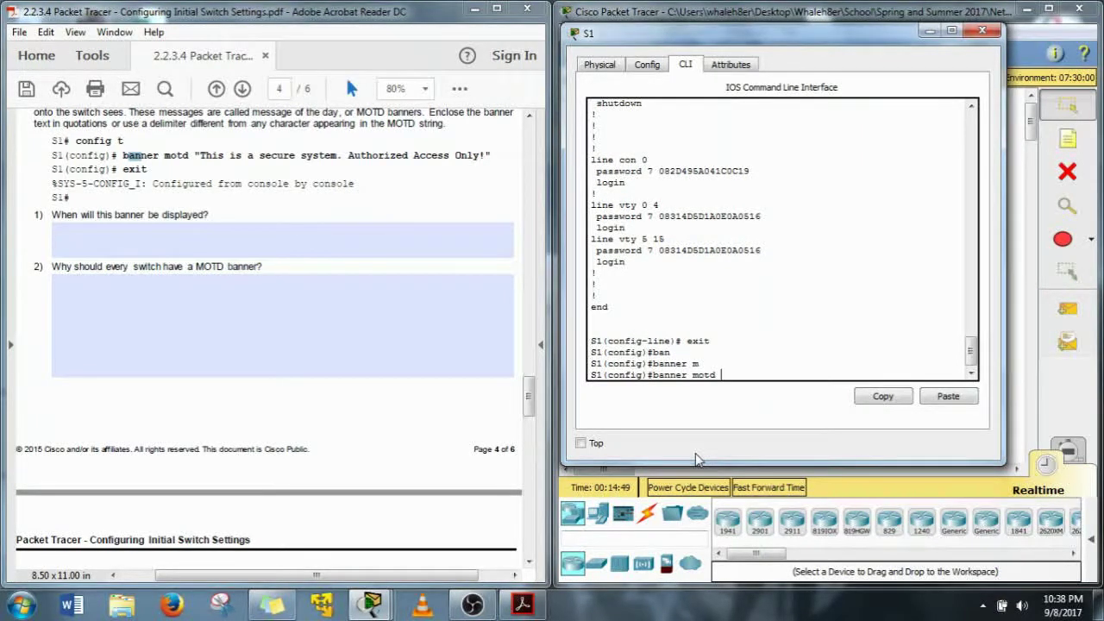
{"action": "type", "text": "$$"}
{"action": "key", "text": "Left"}
{"action": "key", "text": "Delete"}
{"action": "key", "text": "BackSpace"}
{"action": "type", "text": "##"}
{"action": "key", "text": "Left"}
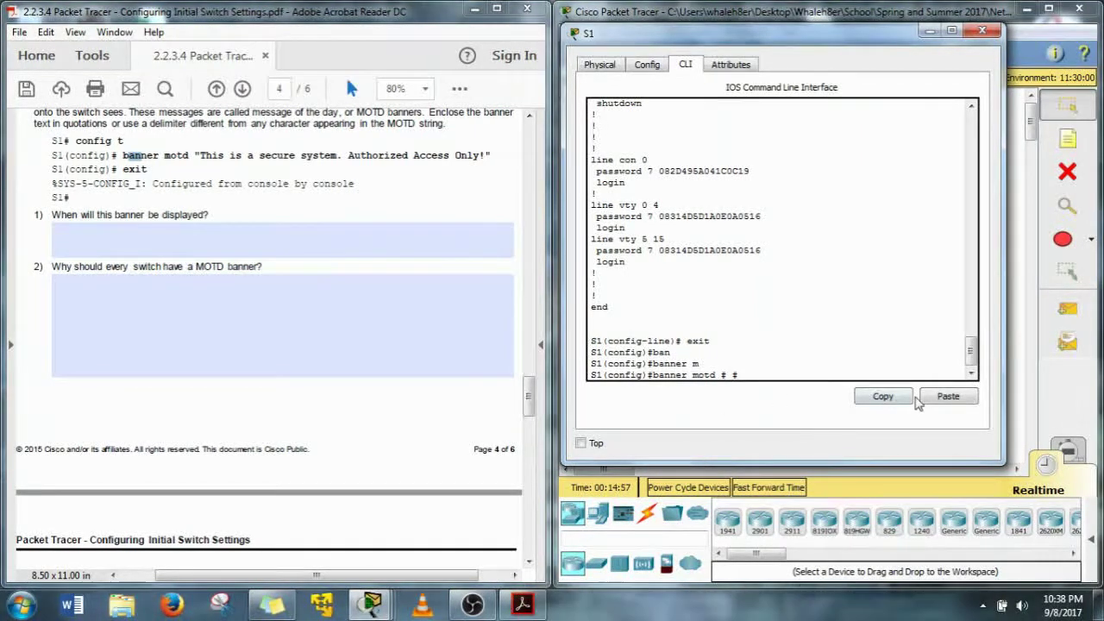
Paste 'This is a secure system. Authorized Access Only!' between the # delimiters without quotes and apply it
{"action": "left_click", "coordinate": [948, 396]}
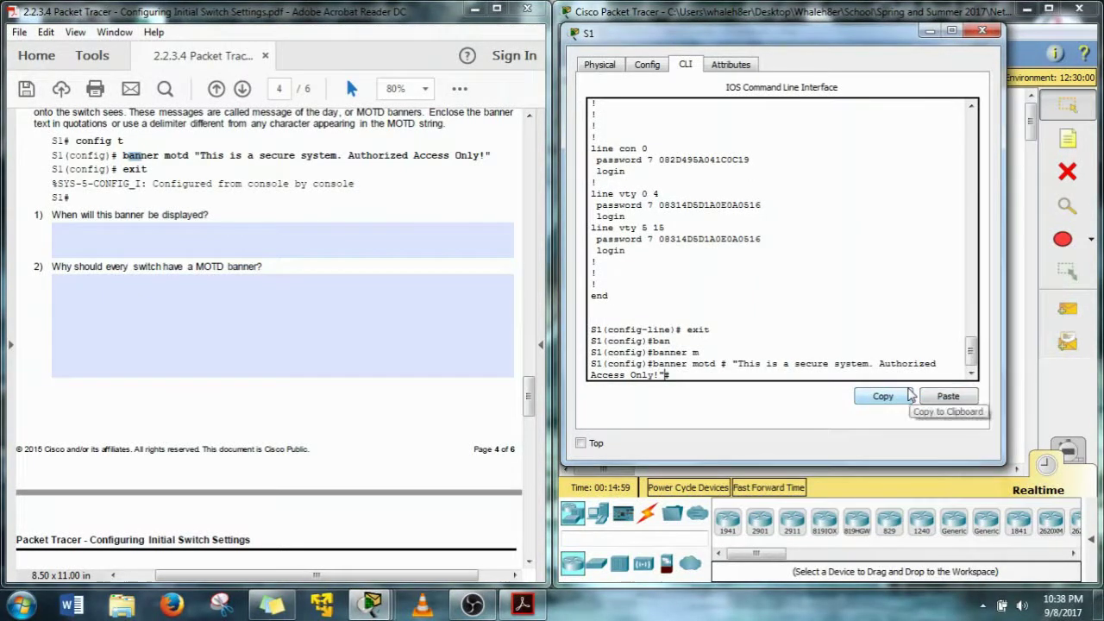
{"action": "key", "text": "BackSpace"}
{"action": "key", "text": "Left"}
{"action": "key", "text": "BackSpace"}
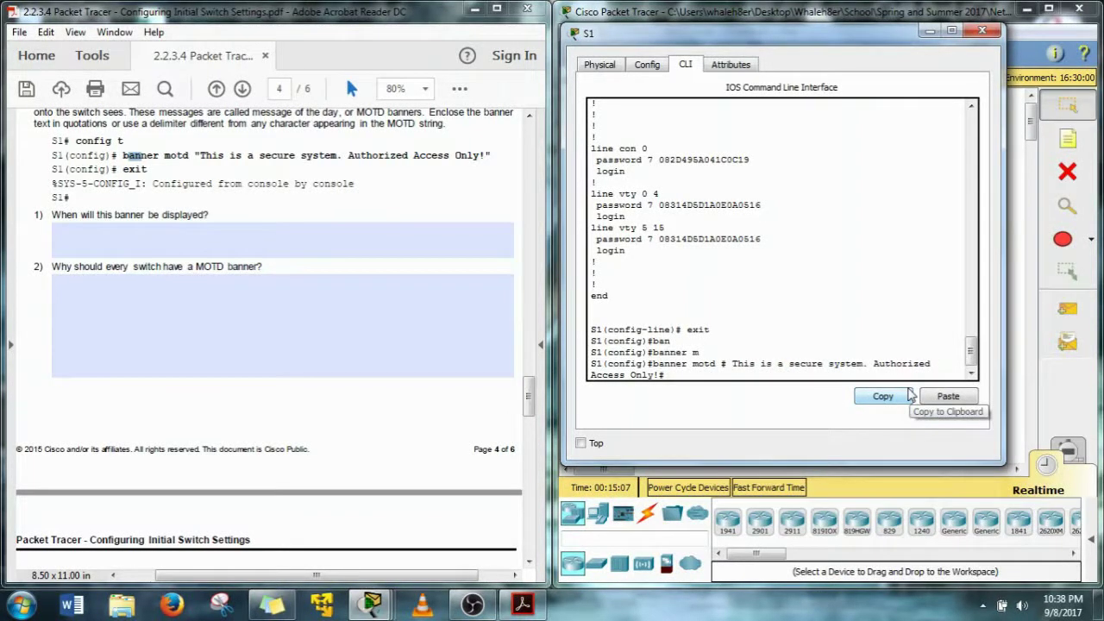
{"action": "key", "text": "Right"}
{"action": "key", "text": "Right"}
{"action": "key", "text": "Right"}
{"action": "key", "text": "Right"}
{"action": "key", "text": "Right"}
{"action": "key", "text": "Right"}
{"action": "key", "text": "Right"}
{"action": "key", "text": "Right"}
{"action": "key", "text": "Right"}
{"action": "key", "text": "Right"}
{"action": "key", "text": "Right"}
{"action": "key", "text": "Right"}
{"action": "key", "text": "Right"}
{"action": "key", "text": "Right"}
{"action": "key", "text": "Right"}
{"action": "key", "text": "Right"}
{"action": "key", "text": "Right"}
{"action": "key", "text": "Right"}
{"action": "key", "text": "Right"}
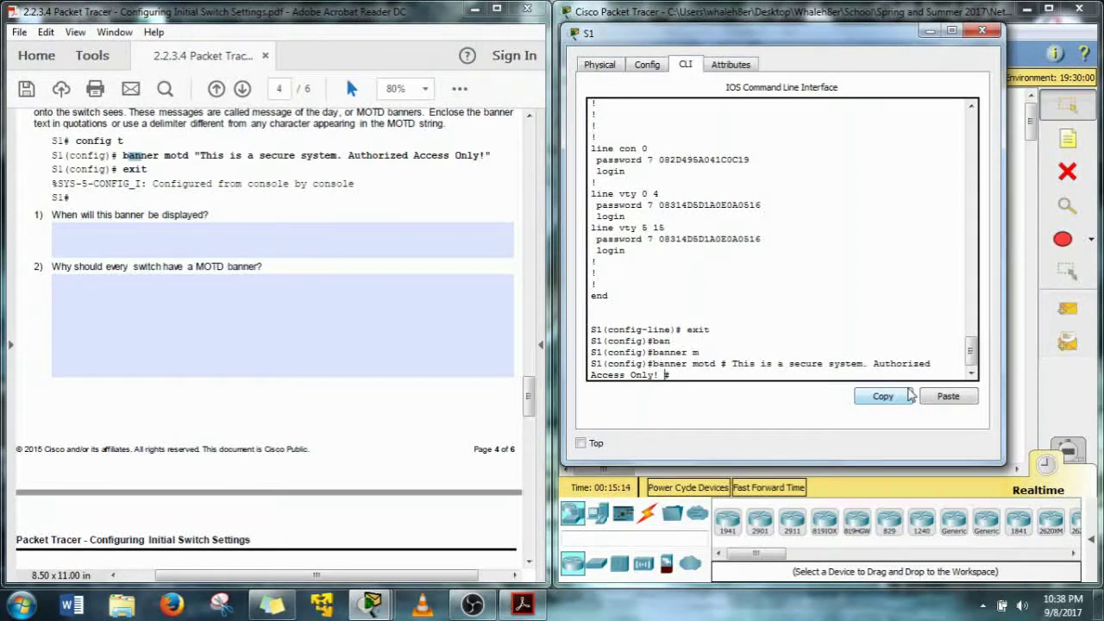
{"action": "key", "text": "Return"}
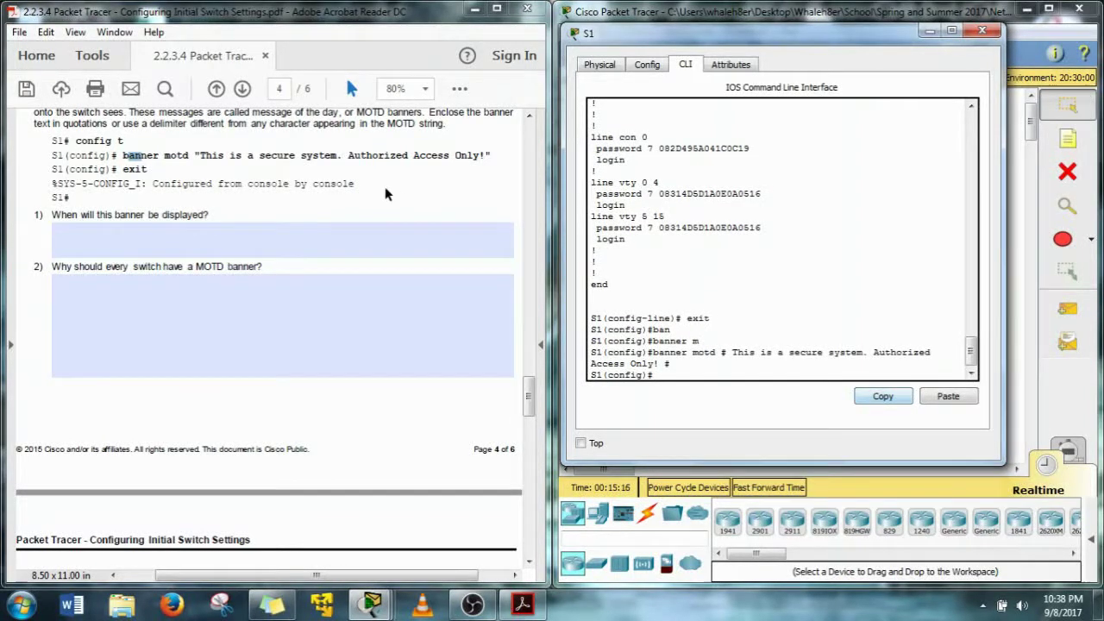
{"action": "left_click", "coordinate": [164, 190]}
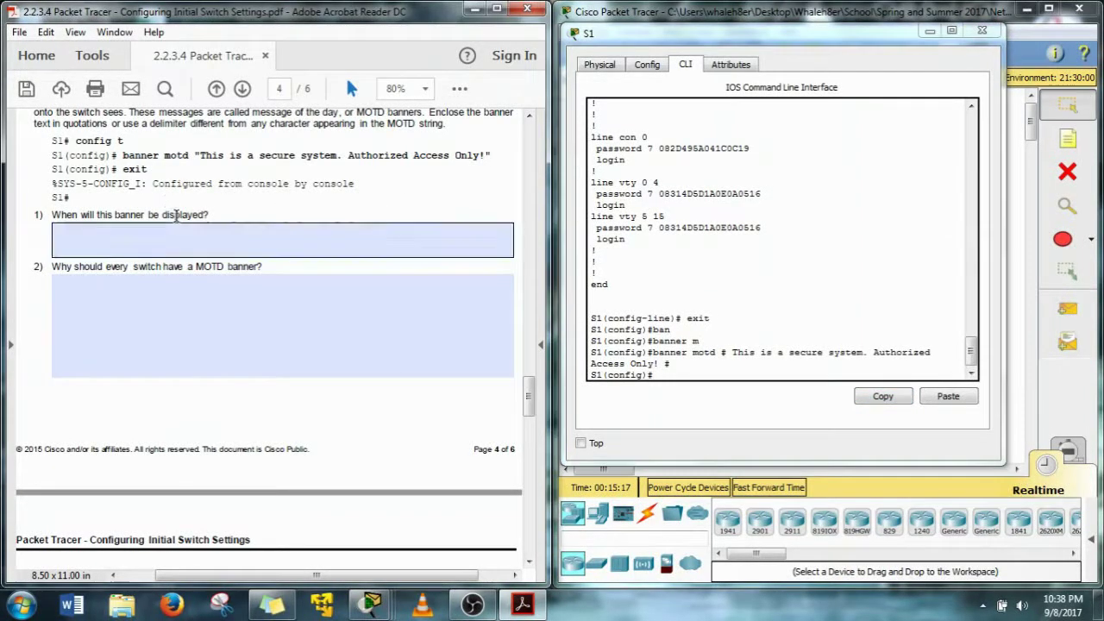
{"action": "left_click", "coordinate": [665, 399]}
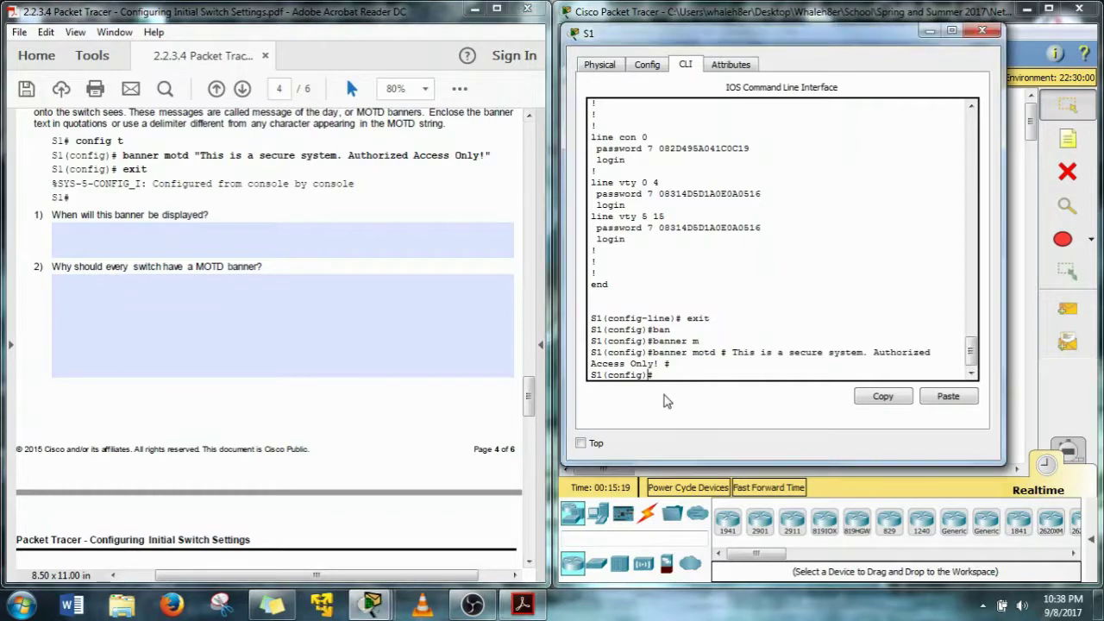
{"action": "type", "text": "e"}
{"action": "type", "text": "do show r"}
{"action": "type", "text": "un"}
Page through do show run to the banner motd line, then exit back to S1#
{"action": "key", "text": "Return"}
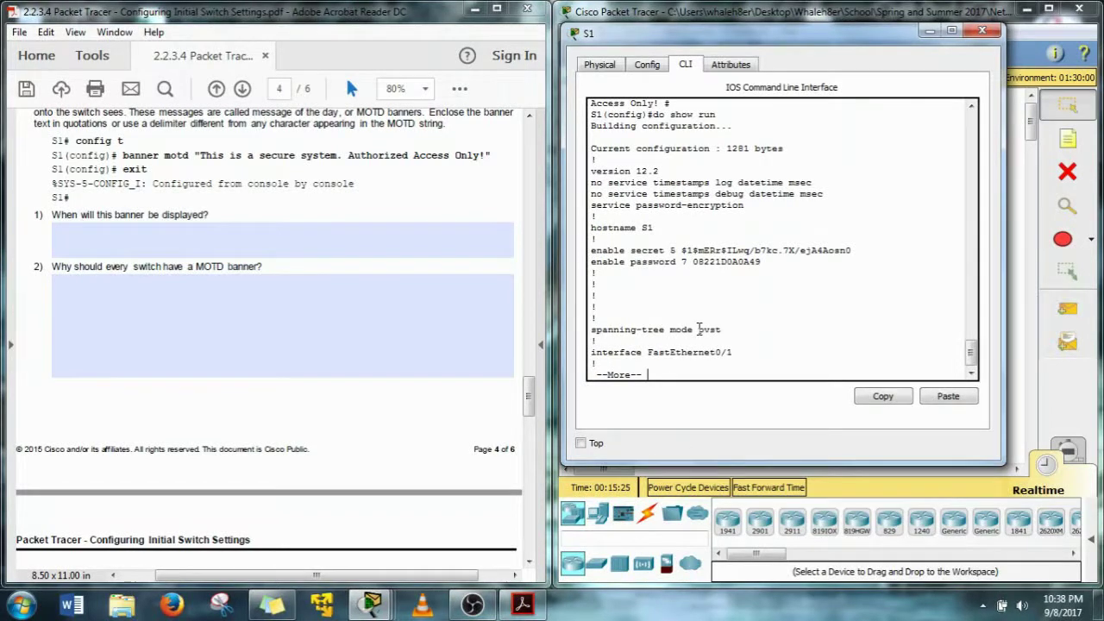
{"action": "key", "text": "space"}
{"action": "key", "text": "space"}
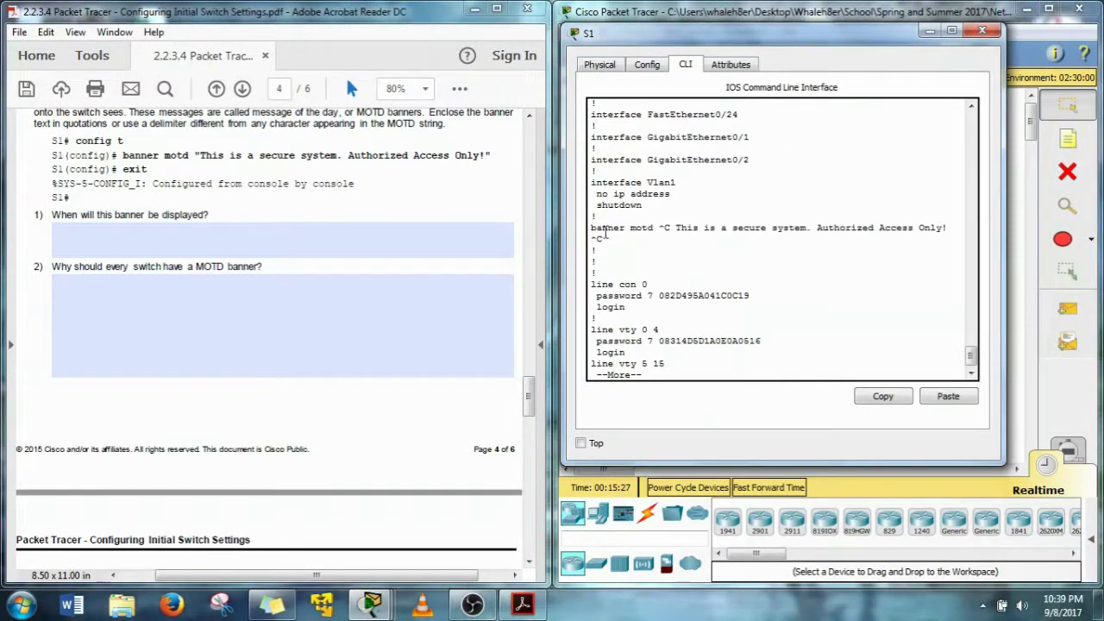
{"action": "left_click_drag", "start_coordinate": [591, 228], "coordinate": [669, 239]}
{"action": "left_click", "coordinate": [668, 240]}
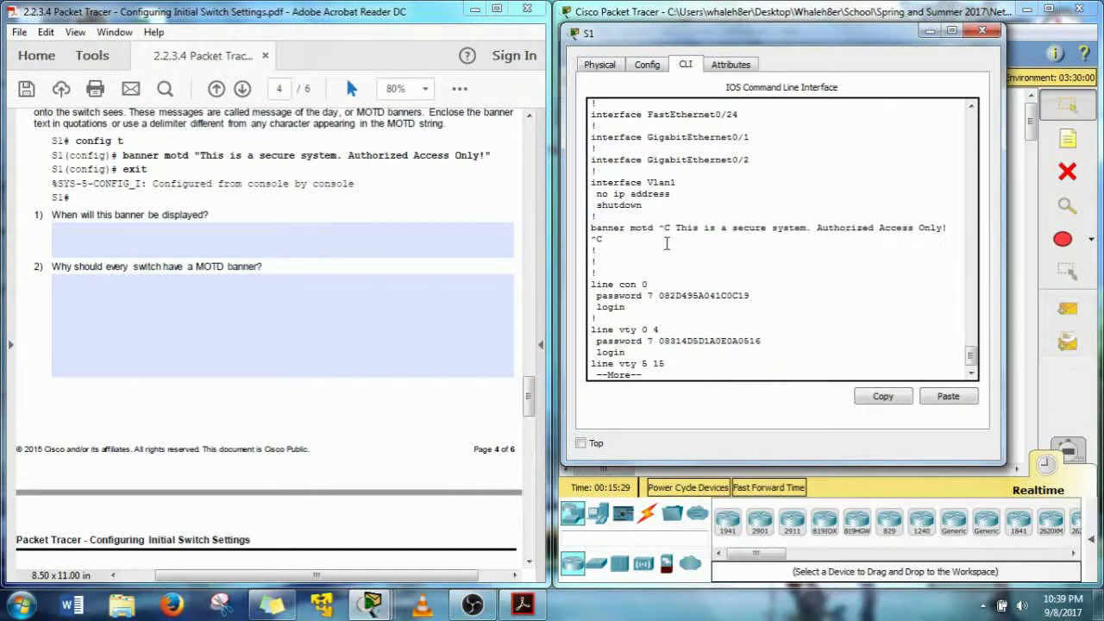
{"action": "left_click_drag", "start_coordinate": [679, 227], "coordinate": [753, 238]}
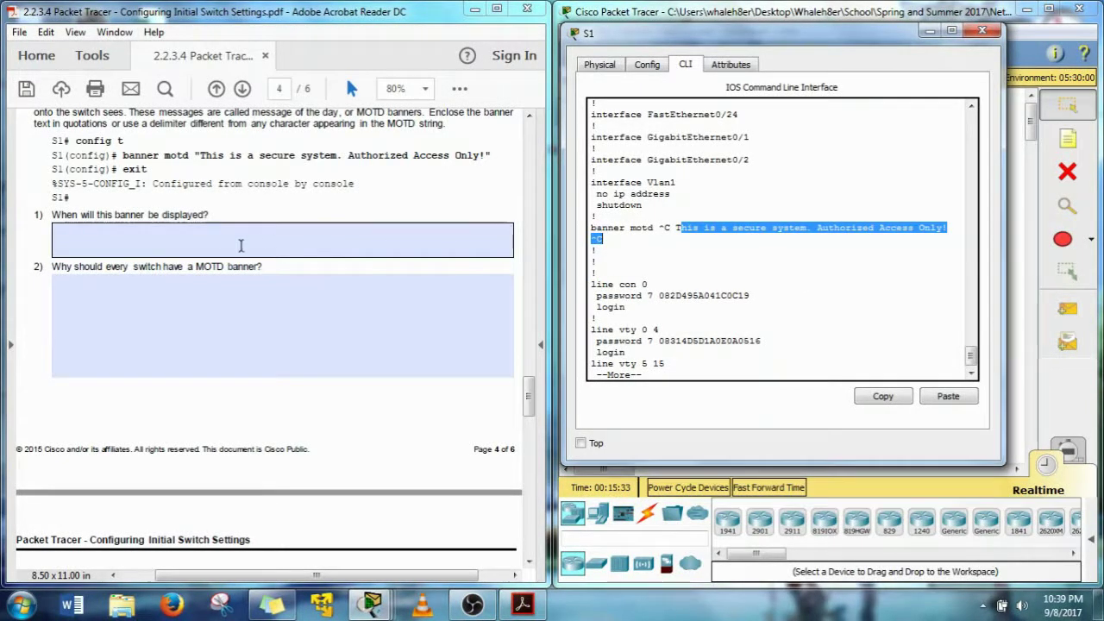
{"action": "left_click", "coordinate": [682, 377]}
{"action": "type", "text": "q"}
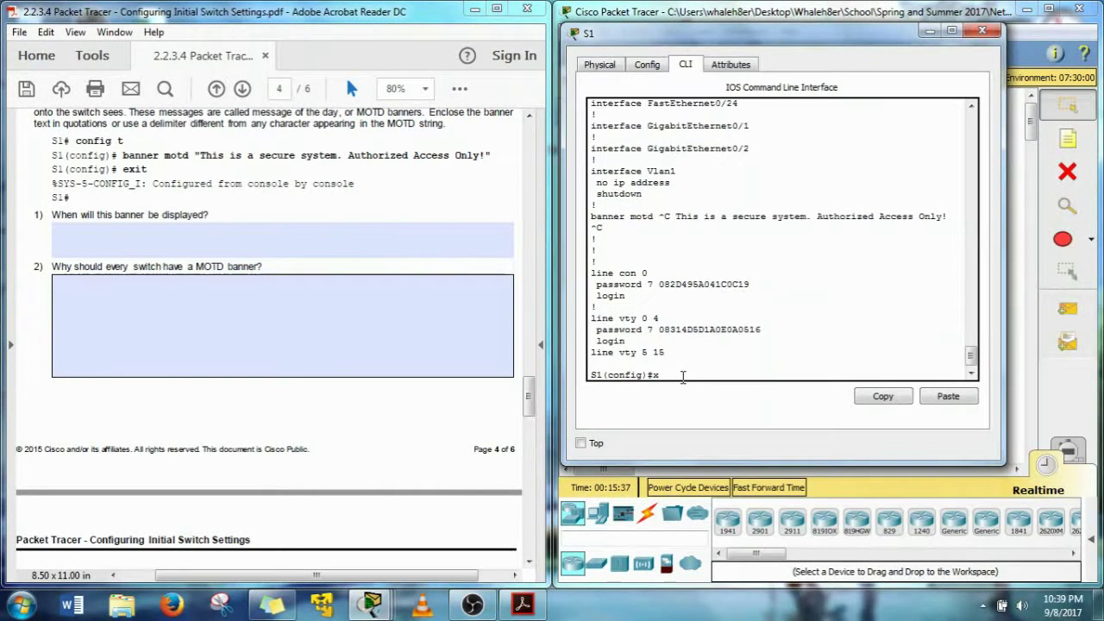
{"action": "type", "text": "exit"}
{"action": "key", "text": "Return"}
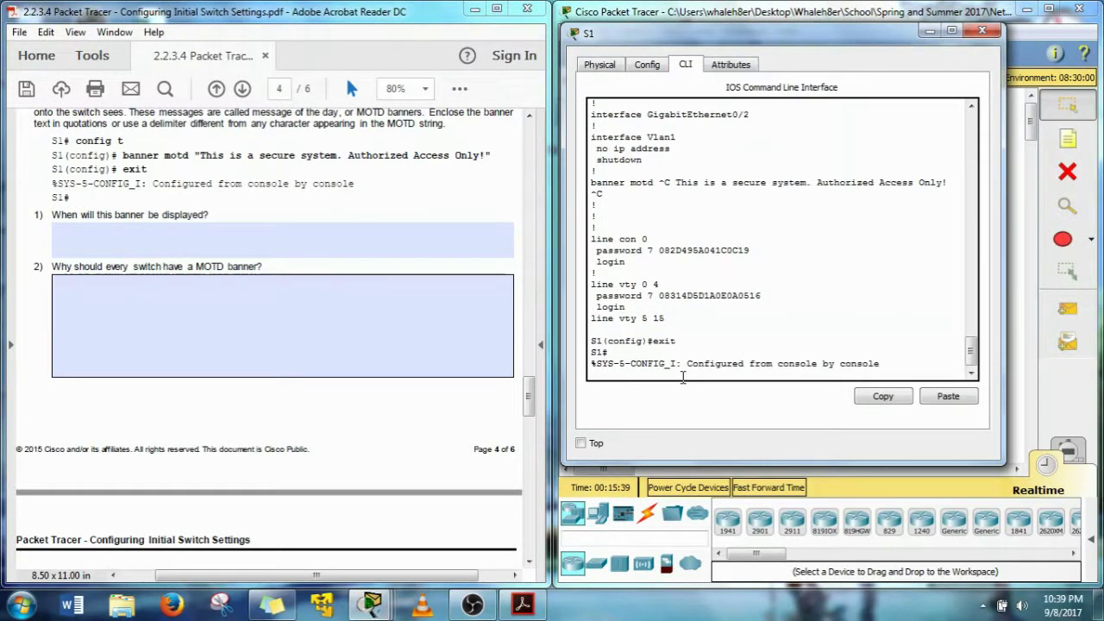
{"action": "type", "text": "e"}
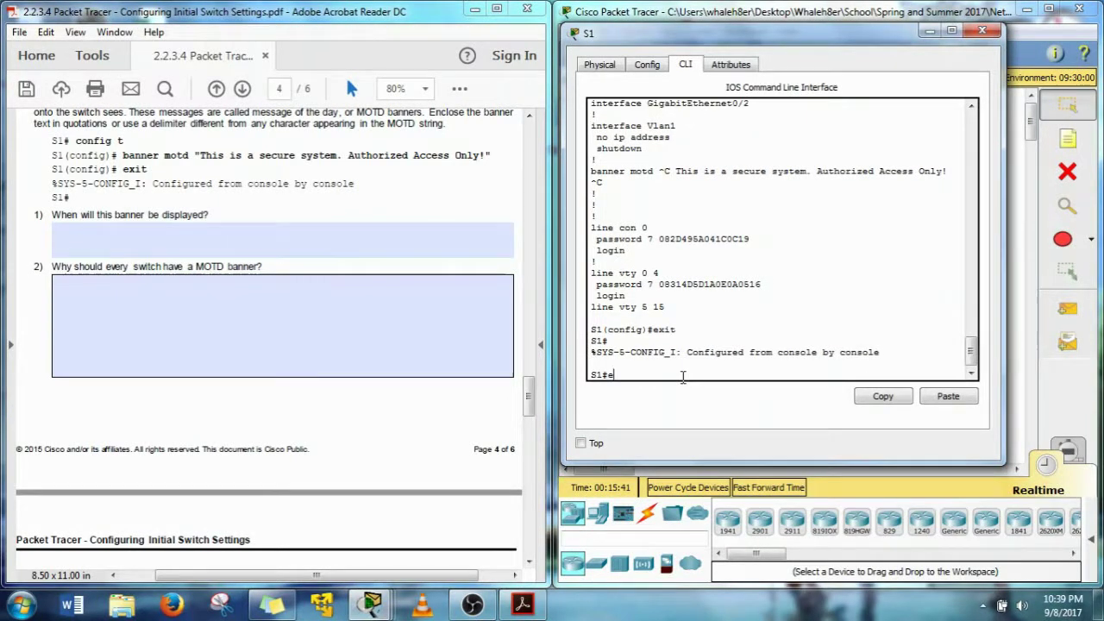
{"action": "type", "text": "xit"}
Log out of S1 and start a new console session to display the MOTD banner
{"action": "key", "text": "Return"}
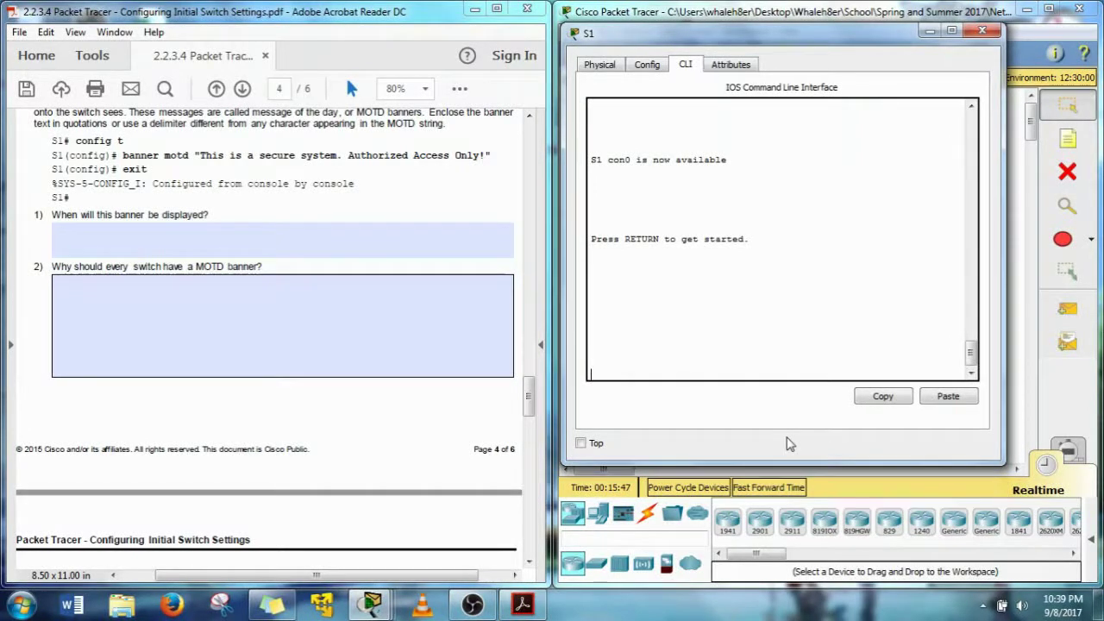
{"action": "key", "text": "Return"}
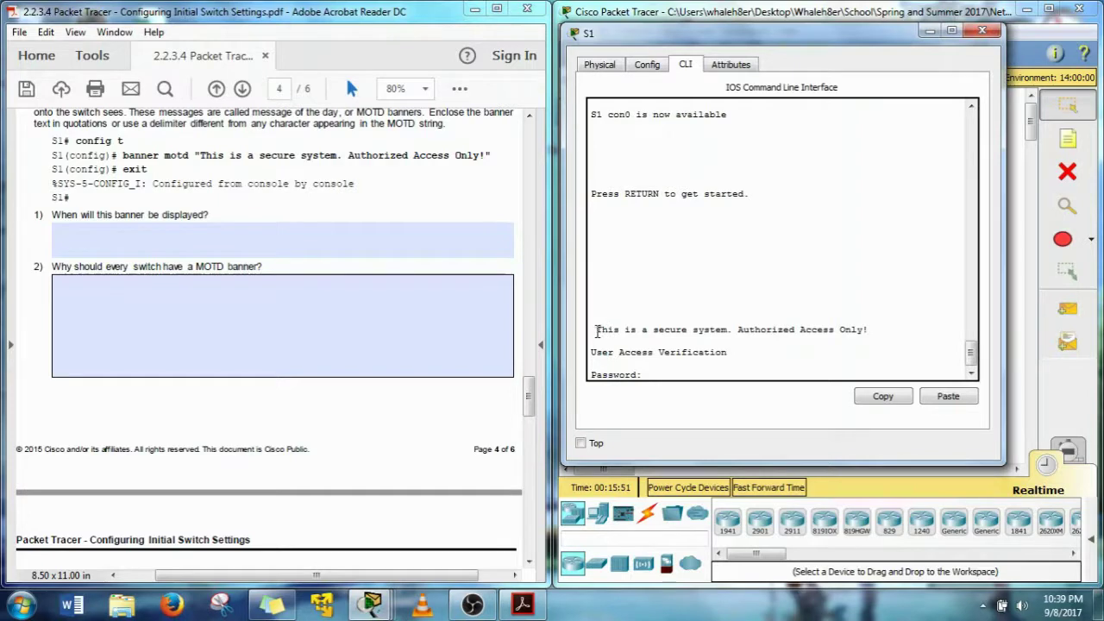
{"action": "left_click_drag", "start_coordinate": [596, 331], "coordinate": [851, 339]}
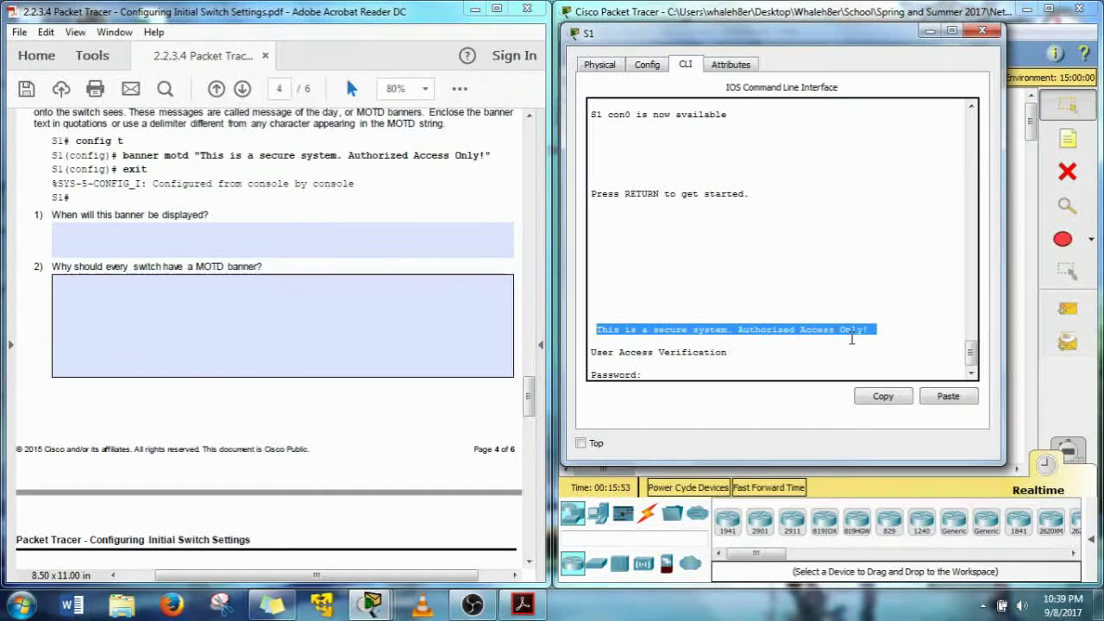
{"action": "left_click", "coordinate": [652, 374]}
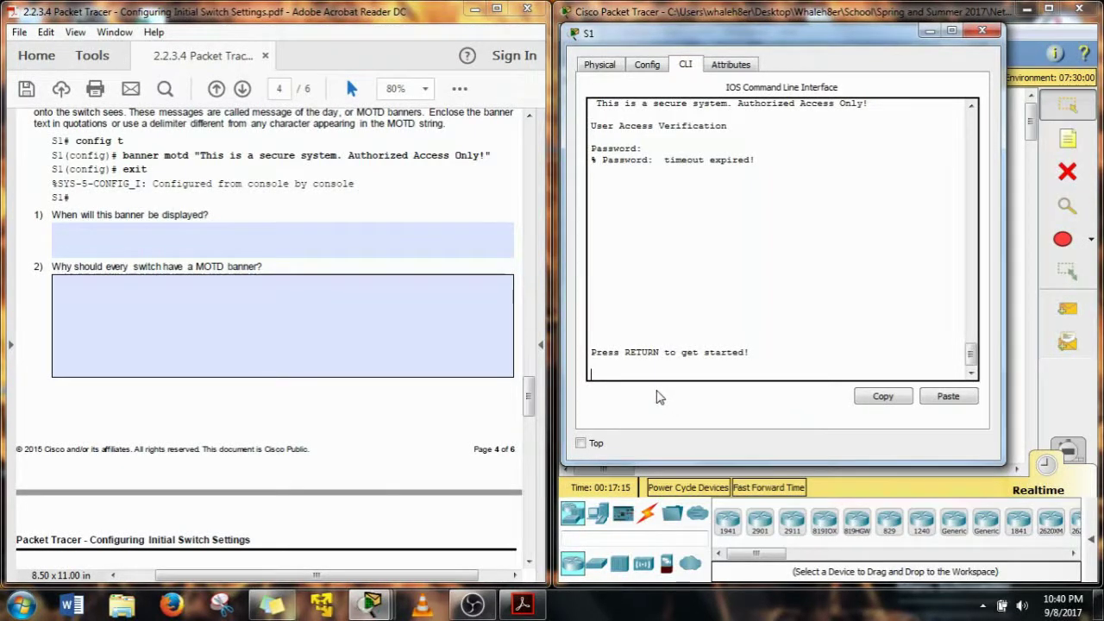
Log back into S1 with the console password and reach privileged mode with the enable password
{"action": "left_click", "coordinate": [530, 392]}
{"action": "left_click_drag", "start_coordinate": [531, 393], "coordinate": [533, 438]}
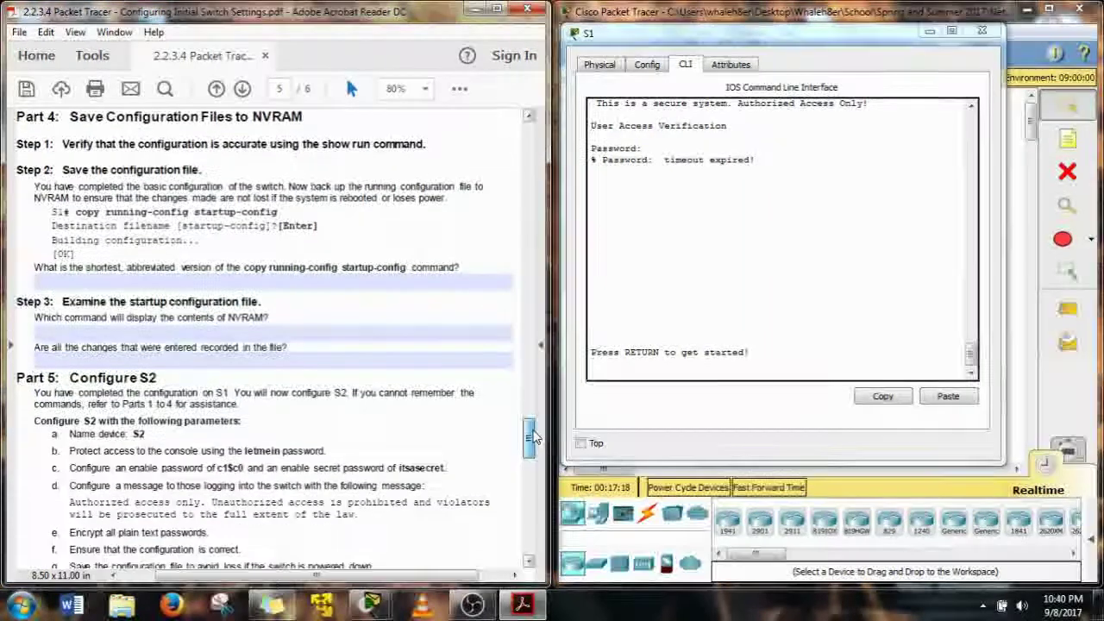
{"action": "left_click", "coordinate": [738, 283]}
{"action": "key", "text": "Return"}
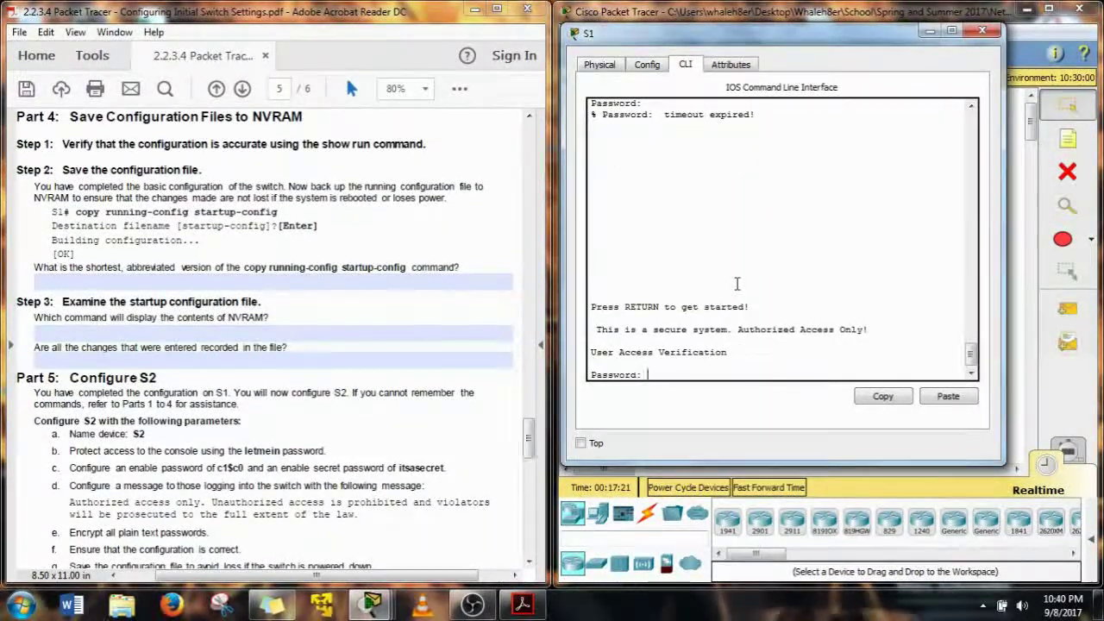
{"action": "type", "text": "letmein"}
{"action": "key", "text": "Return"}
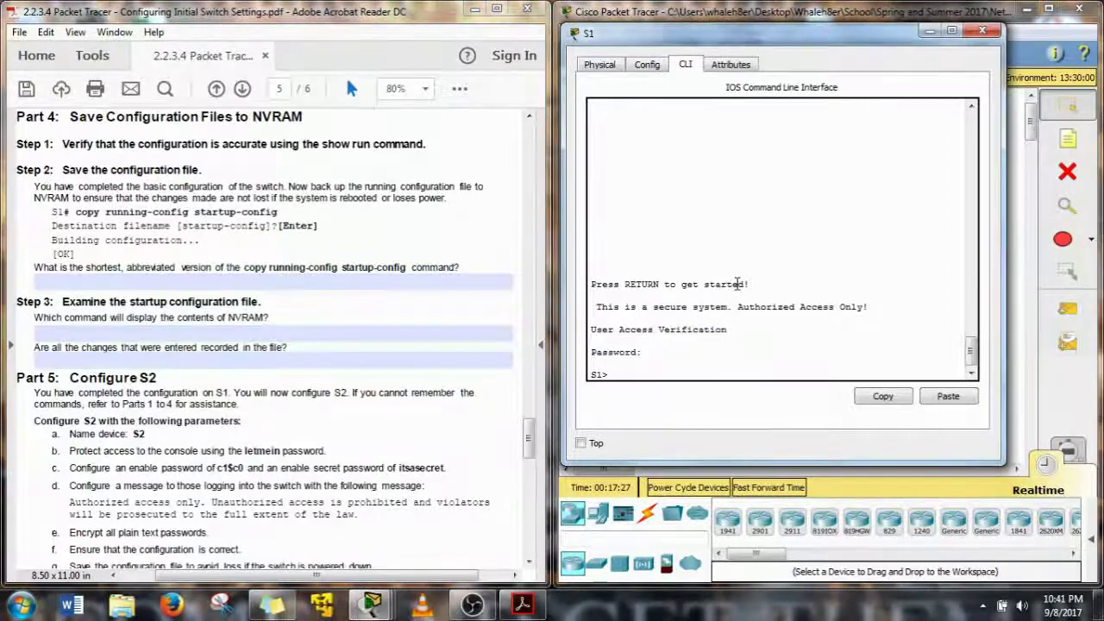
{"action": "type", "text": "en"}
{"action": "key", "text": "Return"}
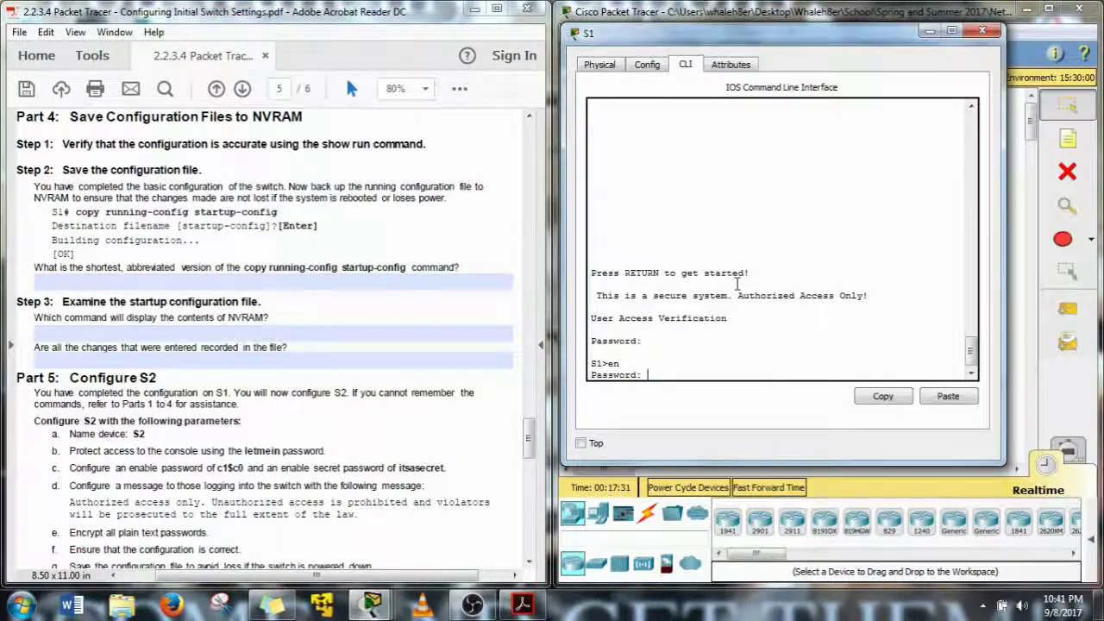
{"action": "key", "text": "Return"}
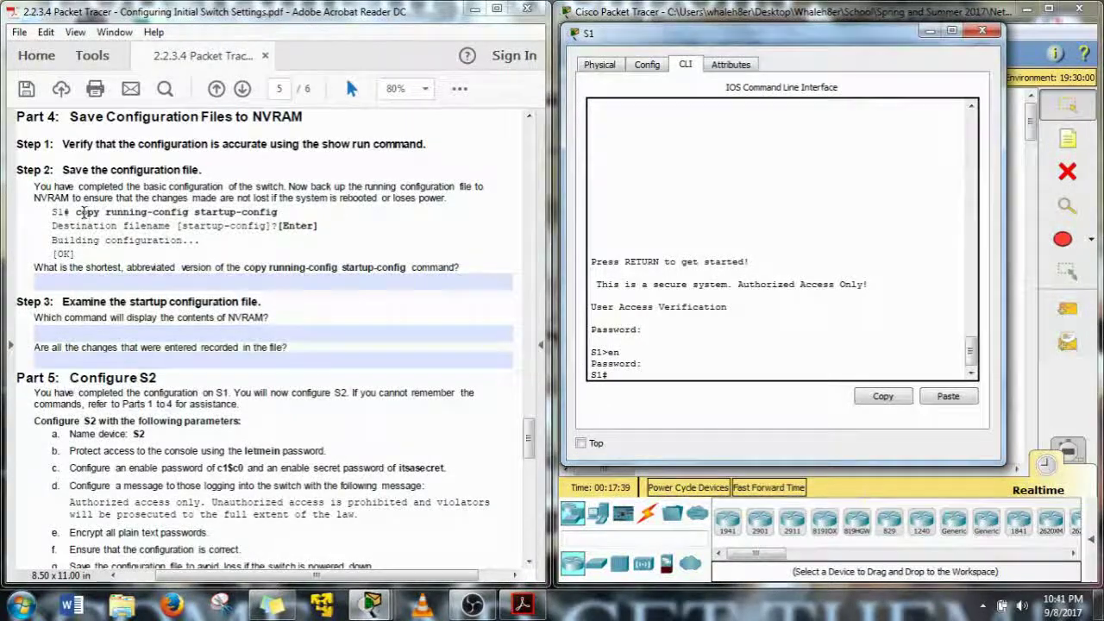
Highlight the copy running-config startup-config command in the lab's Part 4
{"action": "left_click_drag", "start_coordinate": [77, 212], "coordinate": [160, 219]}
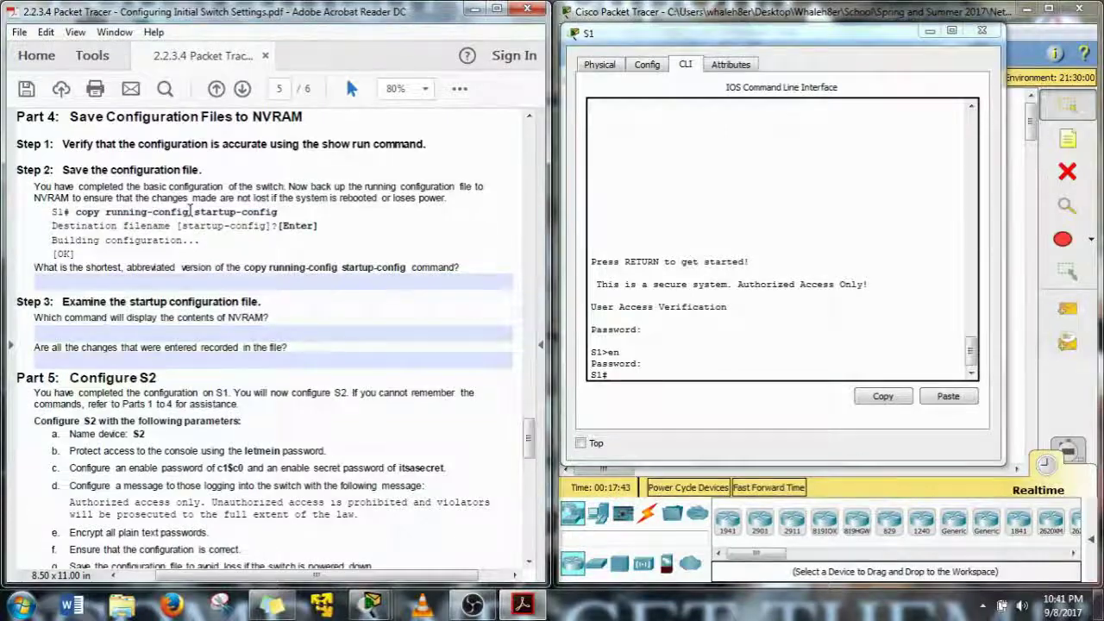
{"action": "left_click_drag", "start_coordinate": [189, 212], "coordinate": [109, 206]}
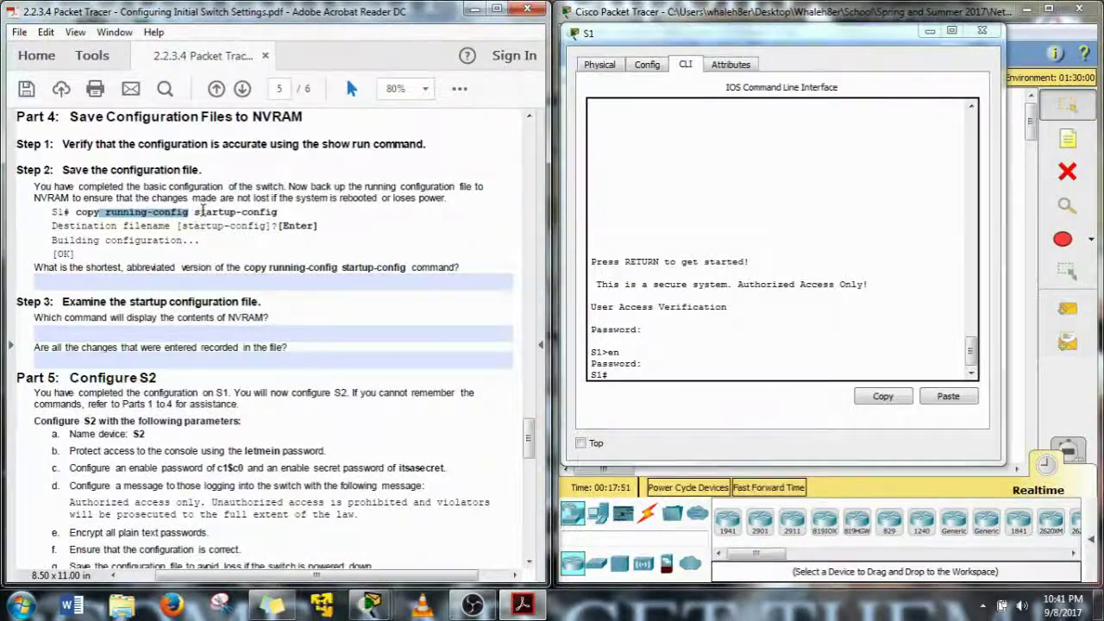
{"action": "left_click_drag", "start_coordinate": [195, 211], "coordinate": [281, 213]}
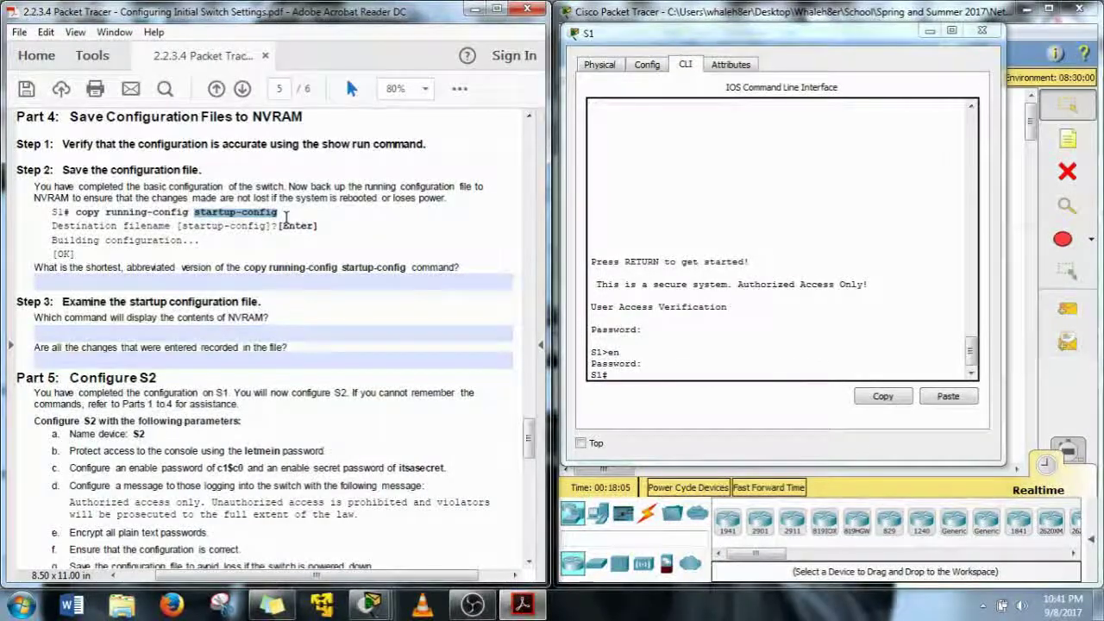
{"action": "left_click", "coordinate": [624, 373]}
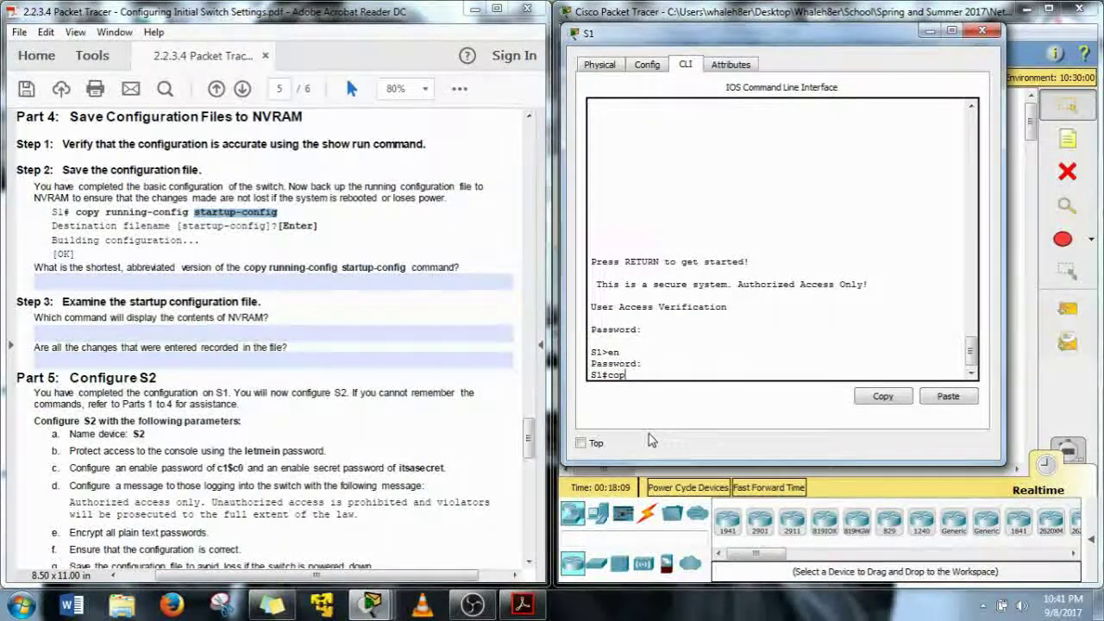
Save S1's running config with 'cop r s', accepting the default startup-config filename
{"action": "type", "text": "copy r"}
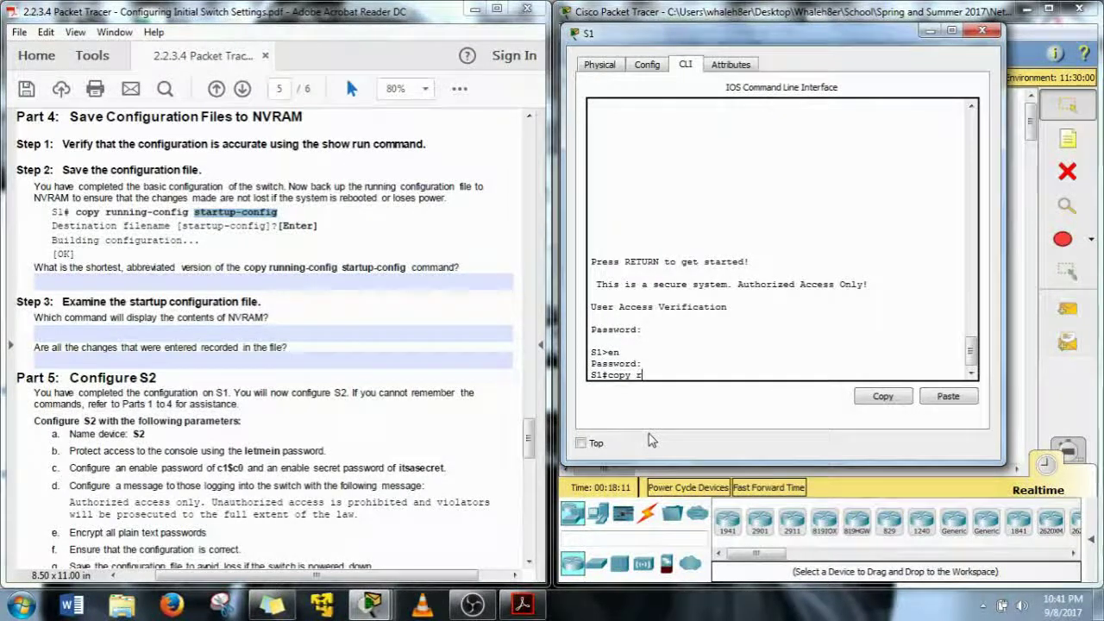
{"action": "key", "text": "Tab"}
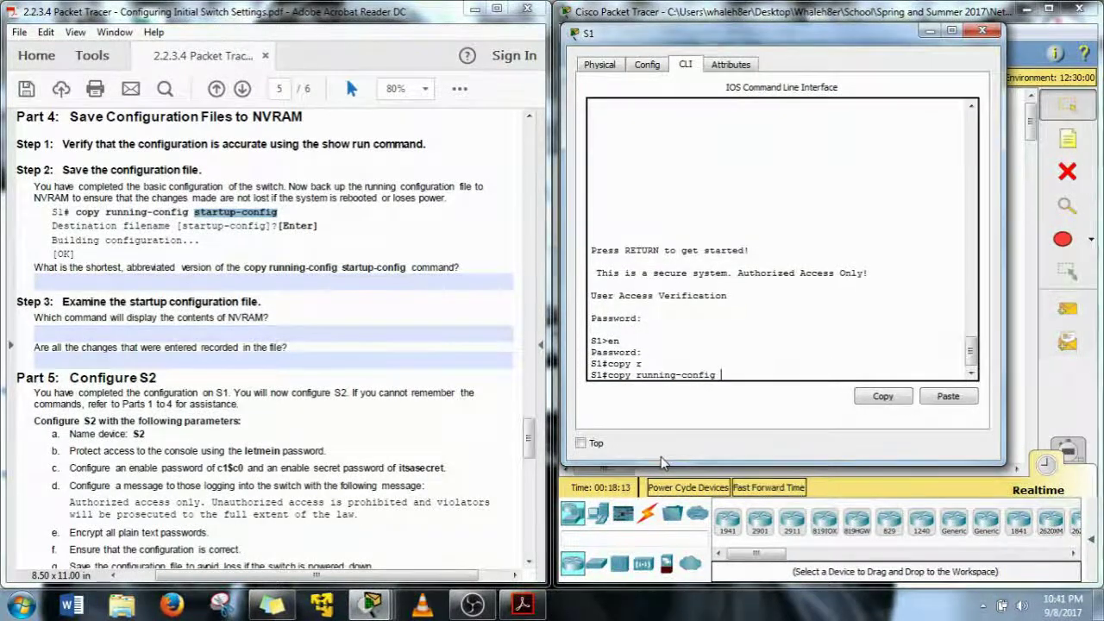
{"action": "type", "text": "s"}
{"action": "key", "text": "Tab"}
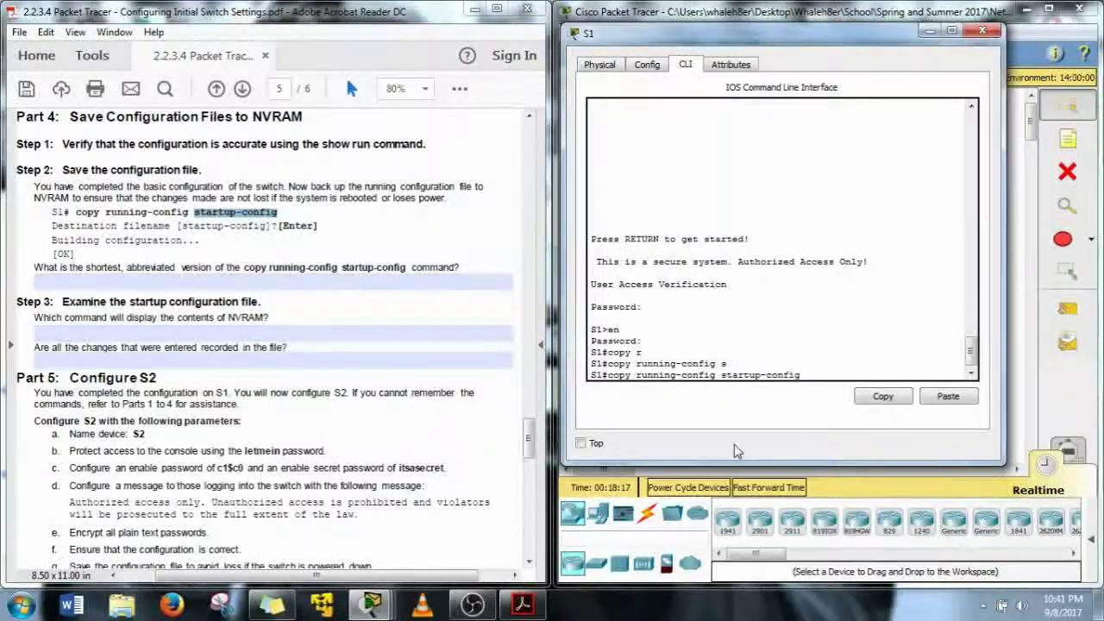
{"action": "key", "text": "BackSpace"}
{"action": "key", "text": "BackSpace"}
{"action": "key", "text": "BackSpace"}
{"action": "key", "text": "BackSpace"}
{"action": "key", "text": "BackSpace"}
{"action": "key", "text": "BackSpace"}
{"action": "key", "text": "BackSpace"}
{"action": "key", "text": "BackSpace"}
{"action": "key", "text": "BackSpace"}
{"action": "key", "text": "BackSpace"}
{"action": "key", "text": "BackSpace"}
{"action": "key", "text": "BackSpace"}
{"action": "key", "text": "BackSpace"}
{"action": "key", "text": "BackSpace"}
{"action": "key", "text": "BackSpace"}
{"action": "key", "text": "BackSpace"}
{"action": "key", "text": "BackSpace"}
{"action": "key", "text": "BackSpace"}
{"action": "key", "text": "BackSpace"}
{"action": "key", "text": "BackSpace"}
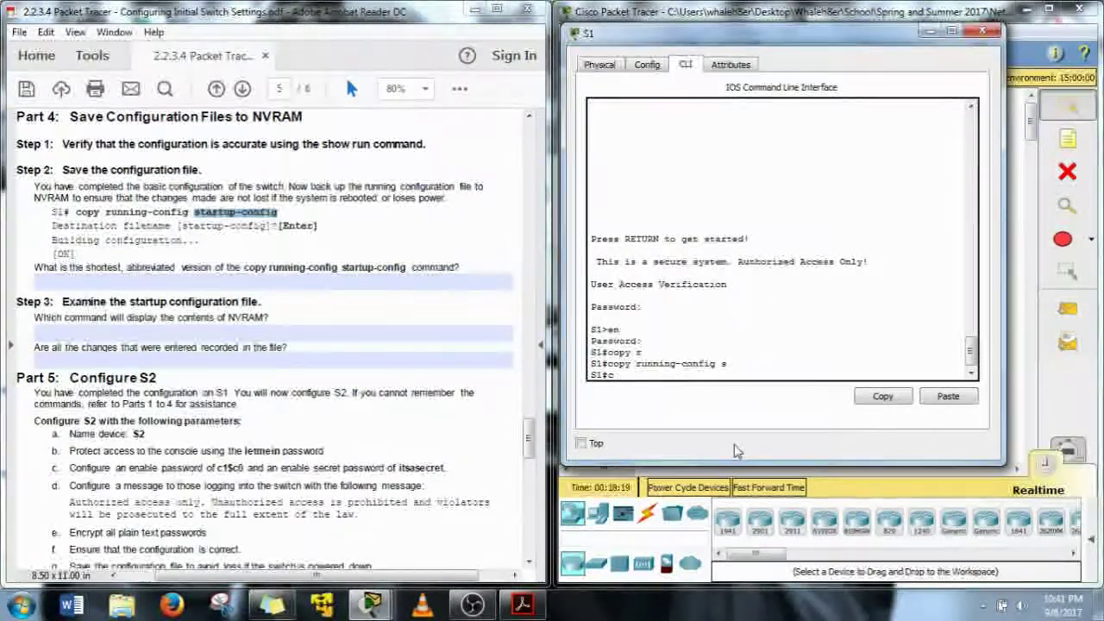
{"action": "type", "text": "cop r s"}
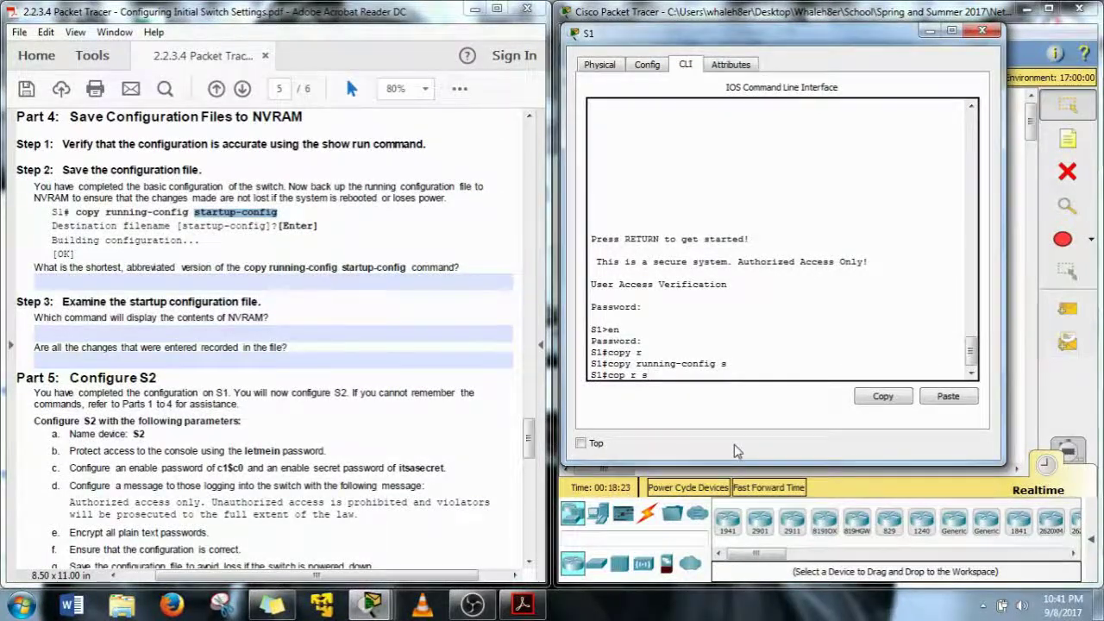
{"action": "key", "text": "Return"}
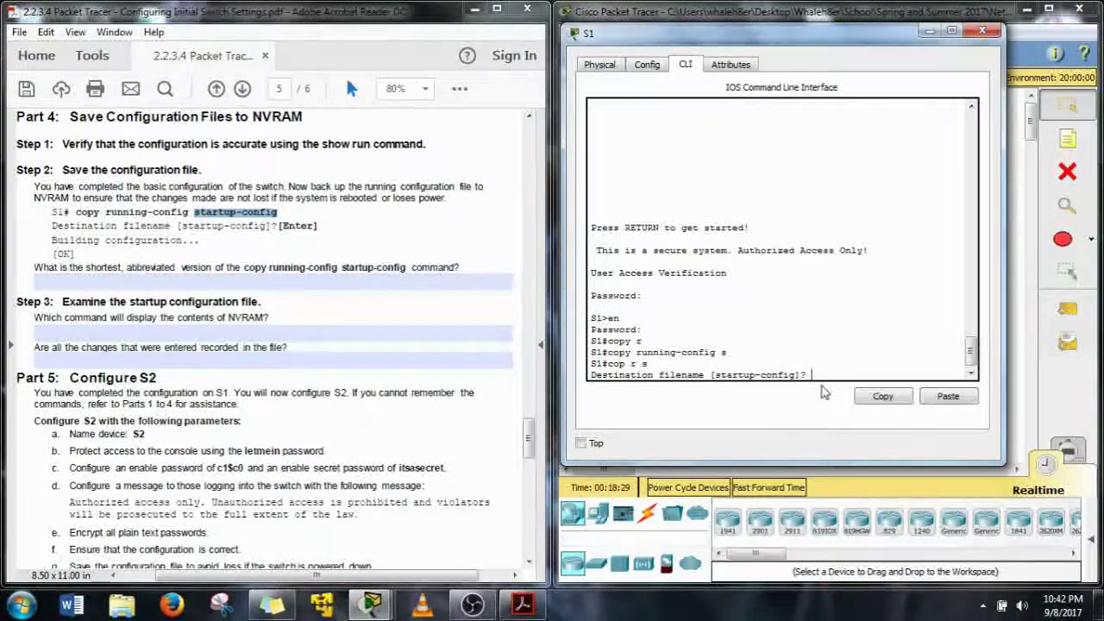
{"action": "key", "text": "Return"}
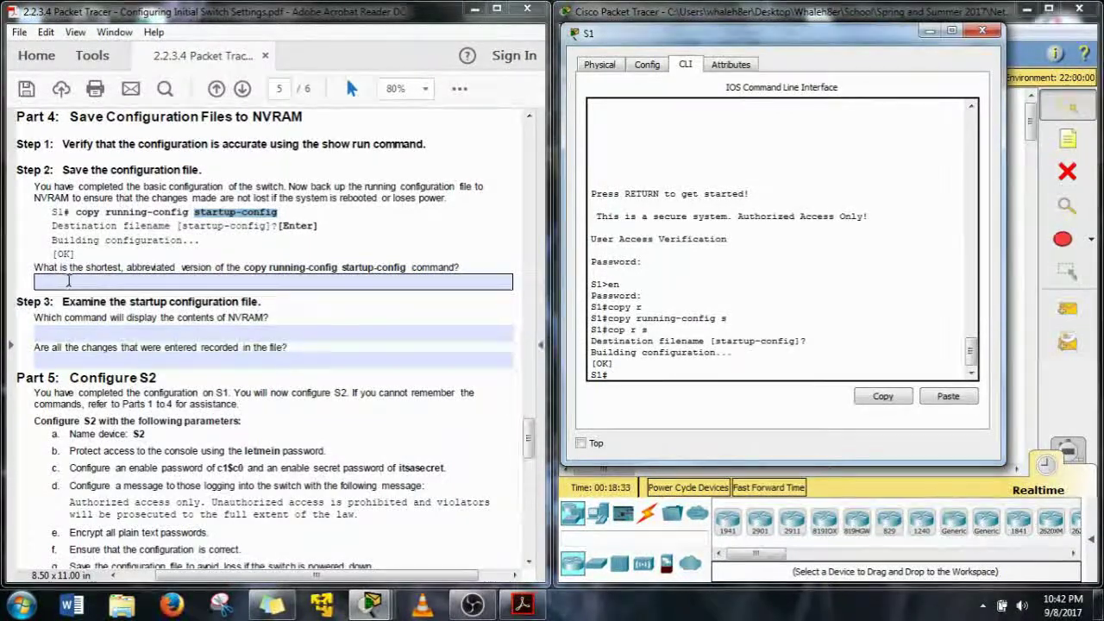
Enter 'cop rs' as the shortest save command in the lab's answer field
{"action": "left_click", "coordinate": [106, 282]}
{"action": "type", "text": "co"}
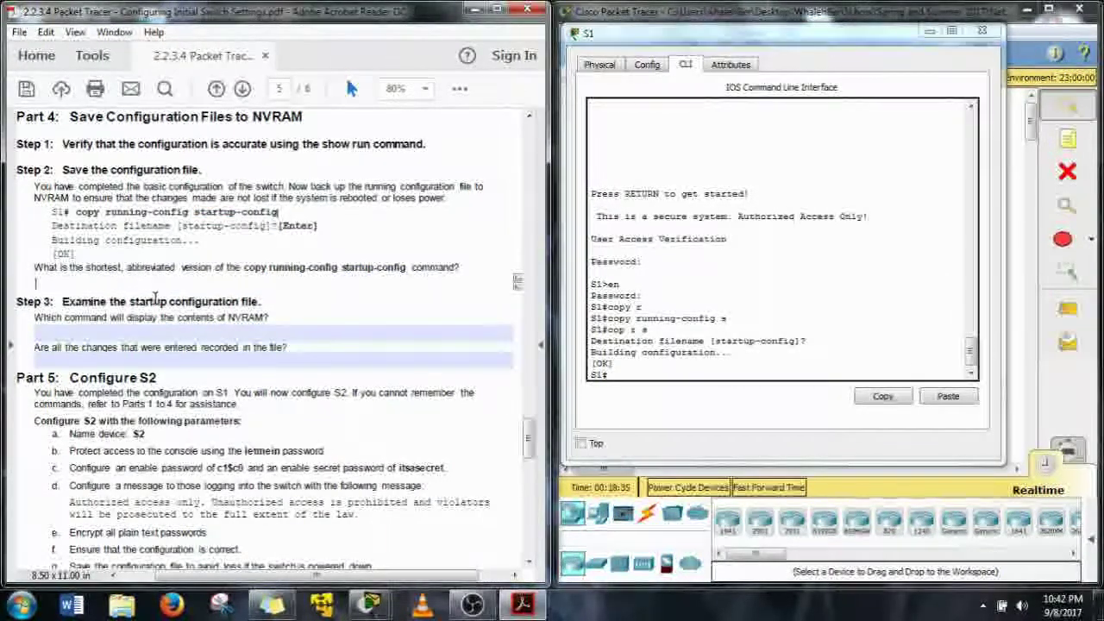
{"action": "type", "text": "p rs"}
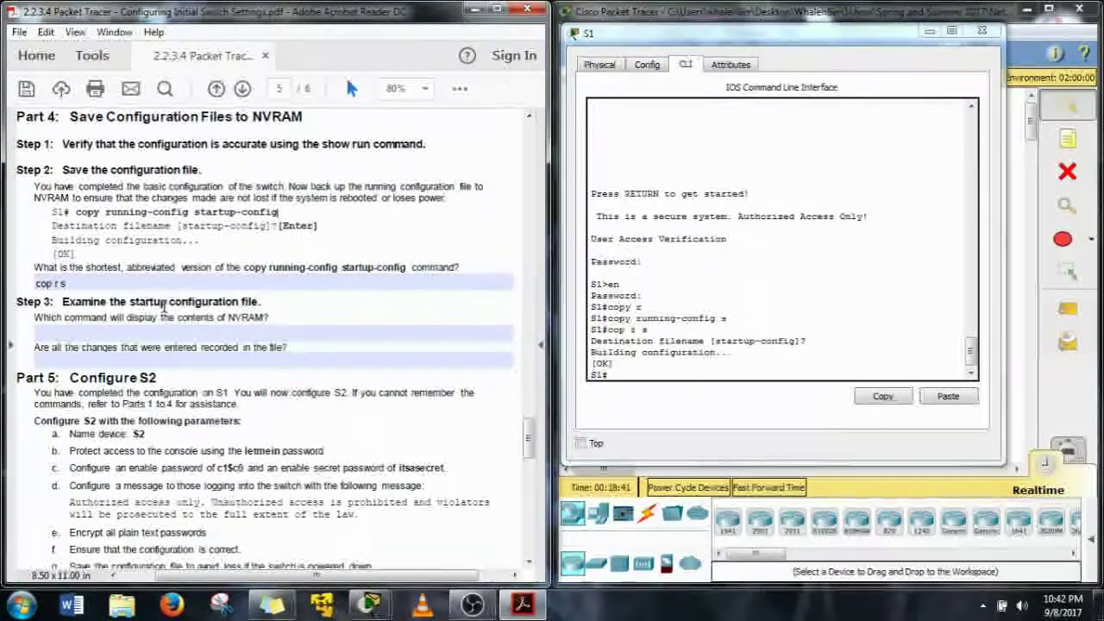
{"action": "scroll", "coordinate": [163, 308], "scroll_direction": "down", "scroll_amount": 1}
{"action": "left_click", "coordinate": [116, 296]}
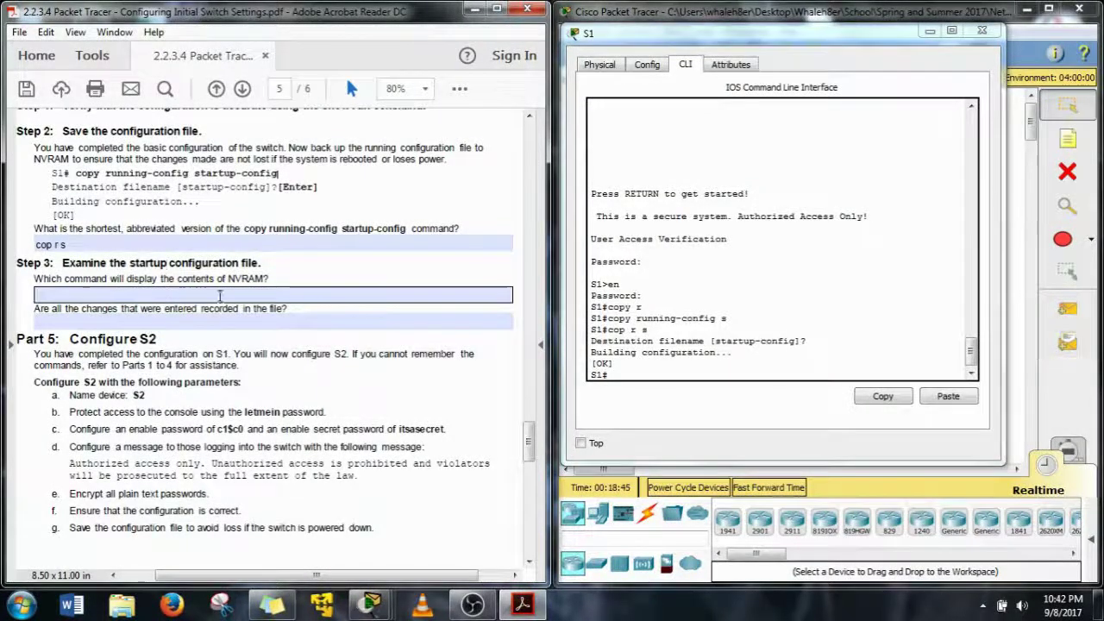
{"action": "left_click", "coordinate": [449, 344]}
{"action": "left_click", "coordinate": [671, 371]}
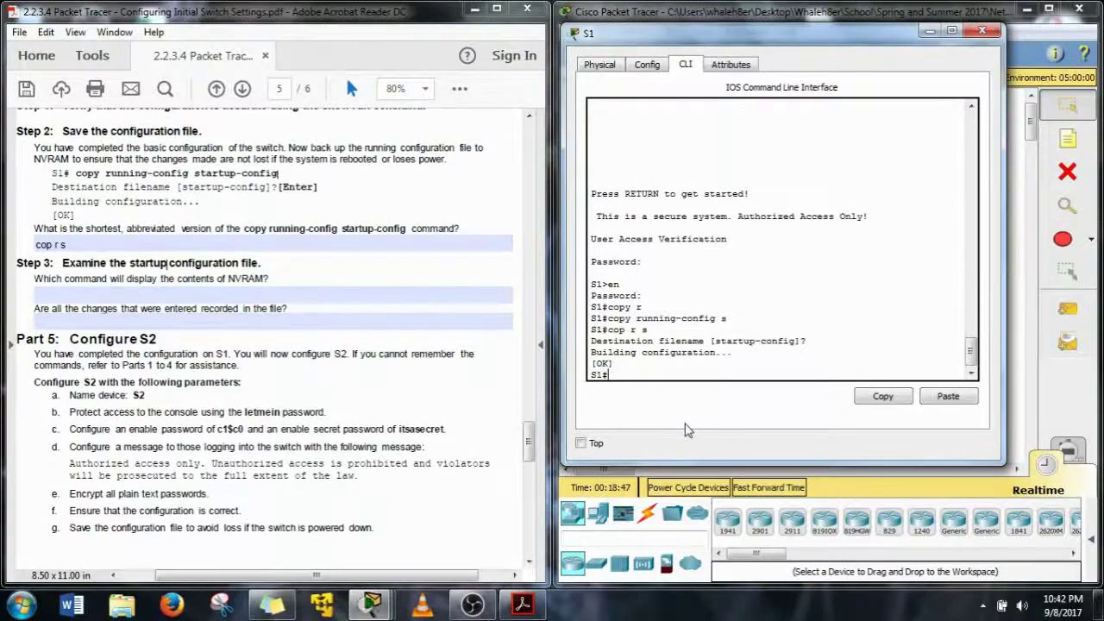
Run show startup-config on S1 and page through its output
{"action": "type", "text": "show"}
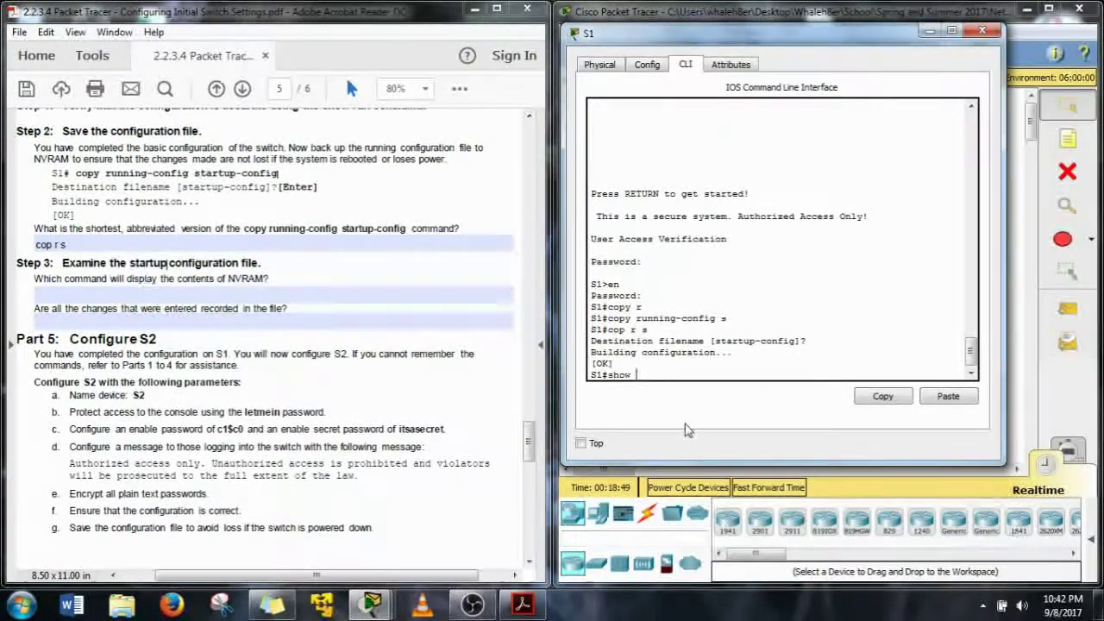
{"action": "type", "text": " star"}
{"action": "key", "text": "Tab"}
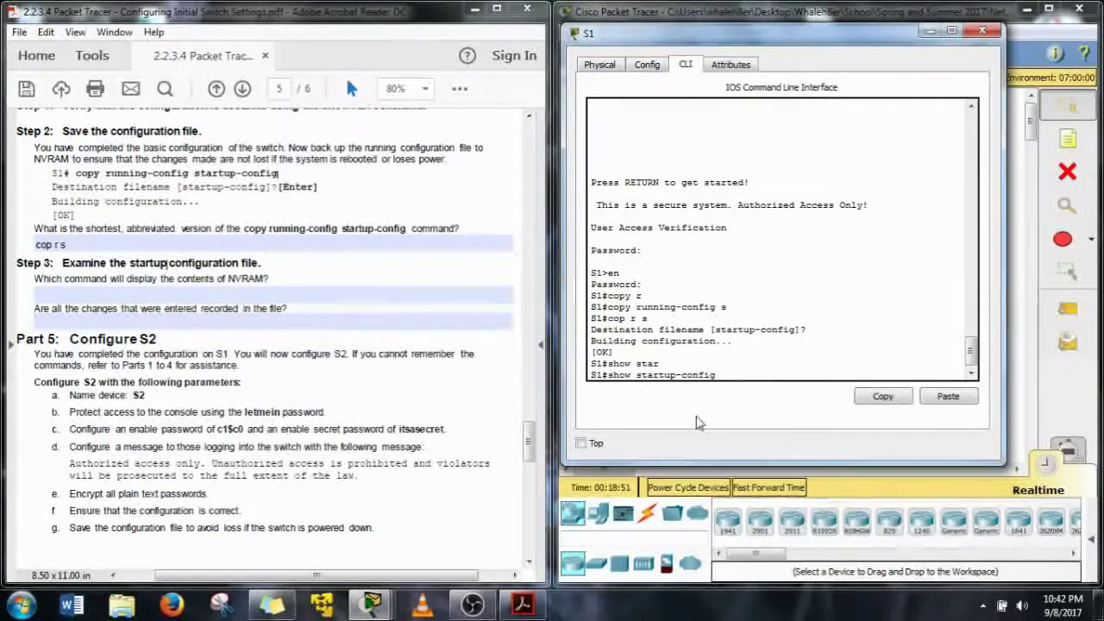
{"action": "key", "text": "Return"}
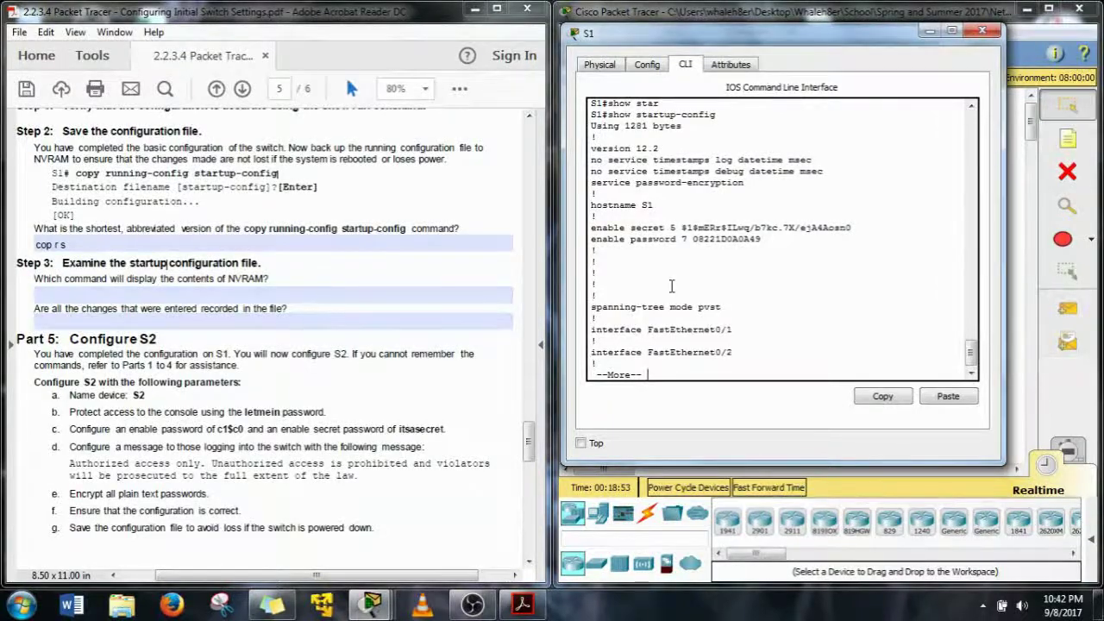
{"action": "left_click", "coordinate": [76, 320]}
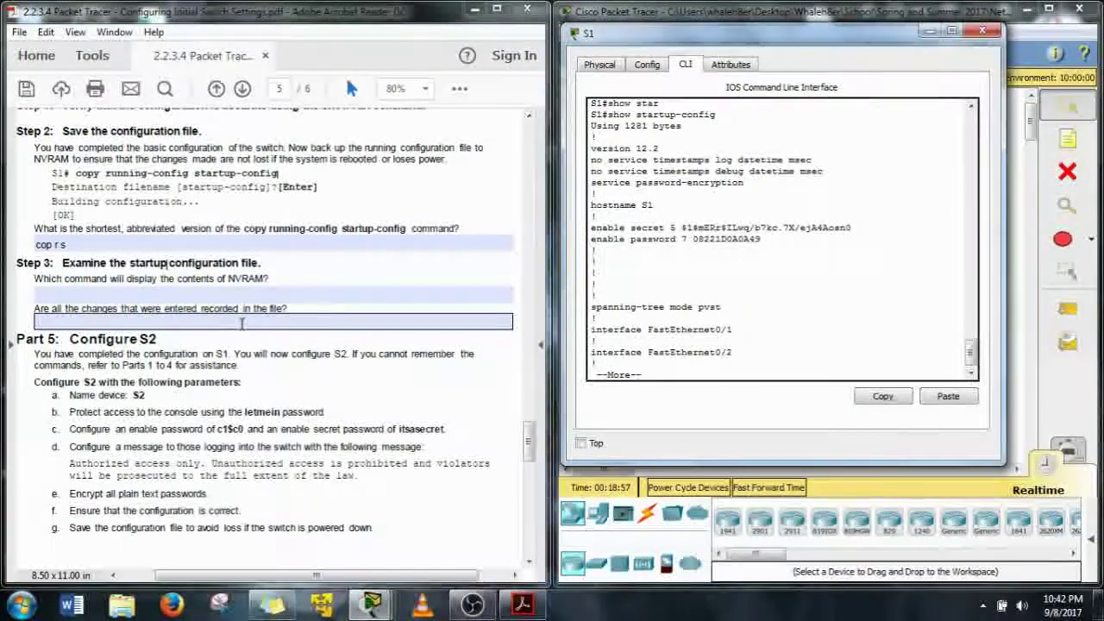
{"action": "left_click", "coordinate": [658, 371]}
{"action": "key", "text": "space"}
{"action": "key", "text": "space"}
{"action": "key", "text": "space"}
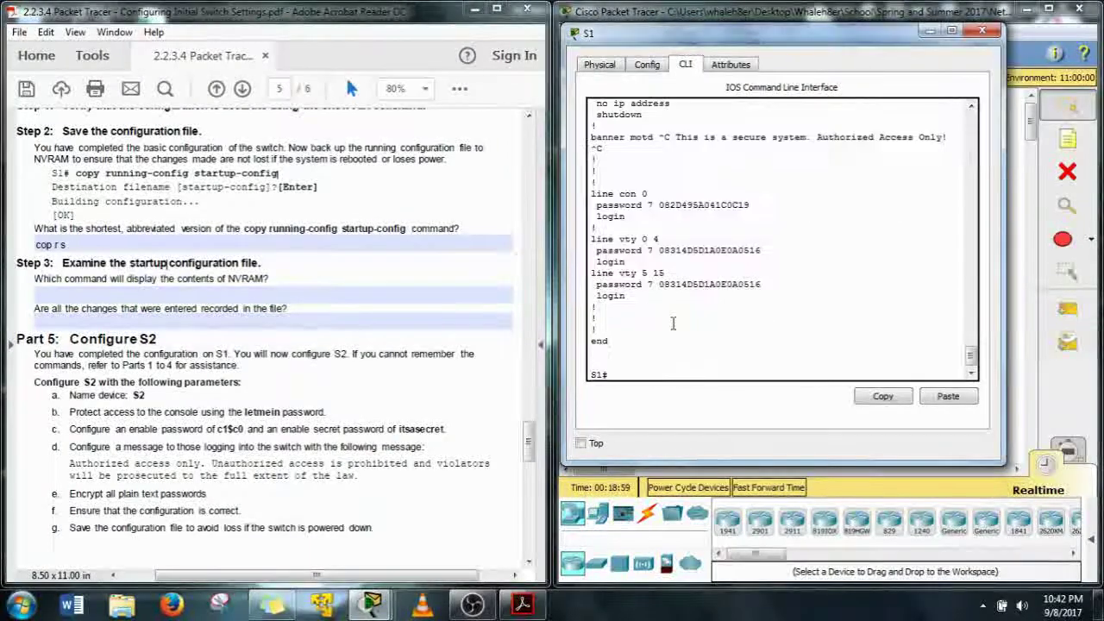
Highlight the encrypted enable password lines and hostname S1 in the startup configuration
{"action": "left_click_drag", "start_coordinate": [666, 130], "coordinate": [733, 136]}
{"action": "left_click", "coordinate": [687, 217]}
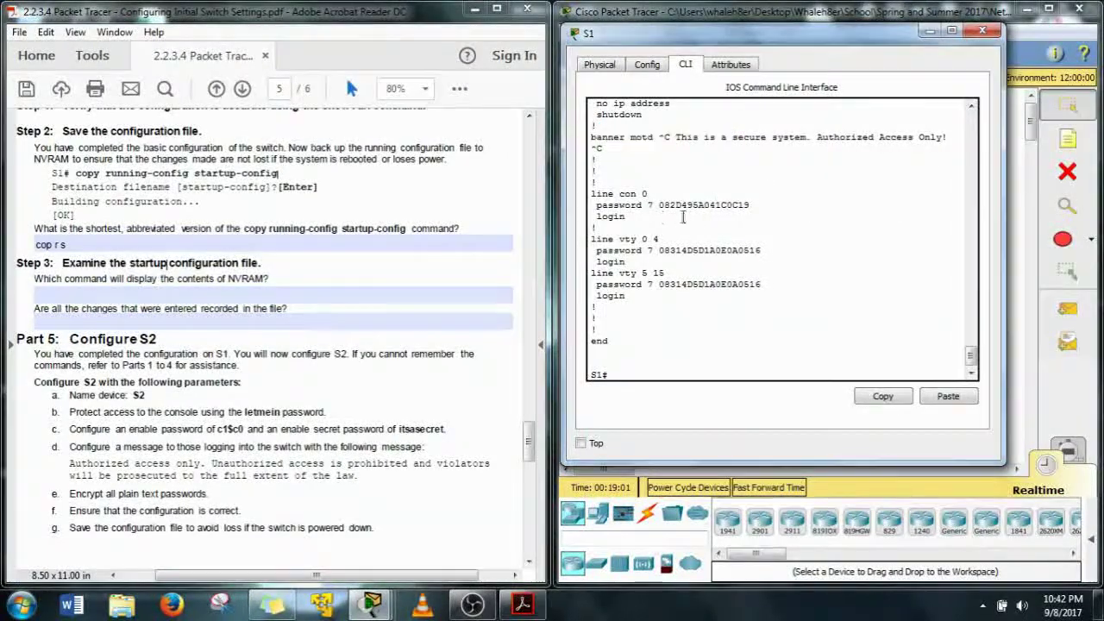
{"action": "scroll", "coordinate": [720, 297], "scroll_direction": "up", "scroll_amount": 1}
{"action": "scroll", "coordinate": [720, 298], "scroll_direction": "up", "scroll_amount": 12}
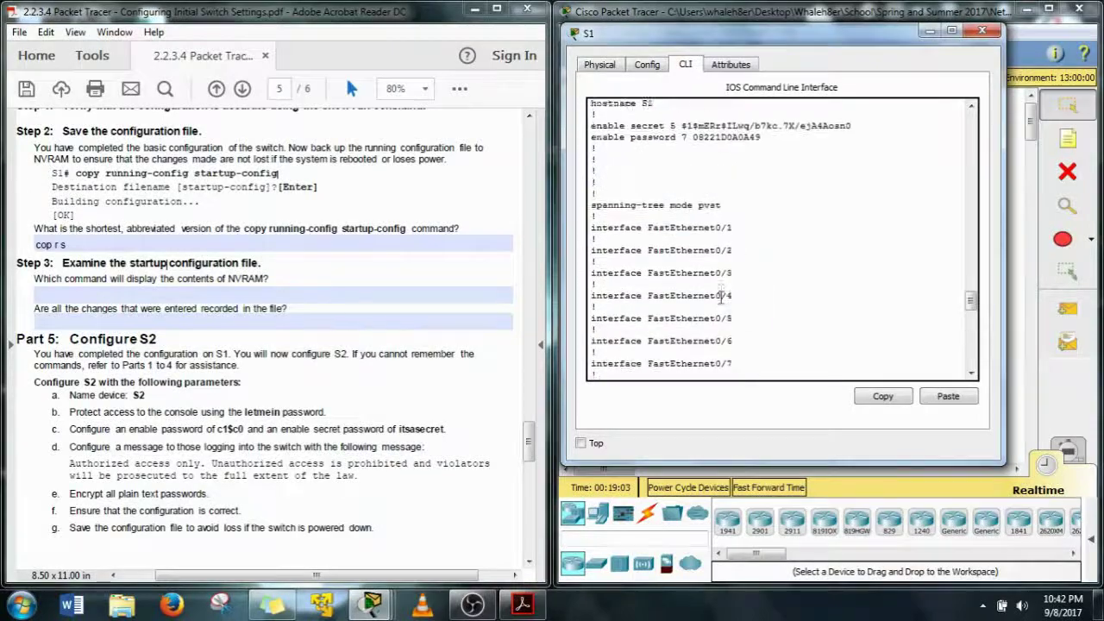
{"action": "left_click_drag", "start_coordinate": [638, 201], "coordinate": [724, 213]}
{"action": "left_click", "coordinate": [721, 224]}
{"action": "left_click", "coordinate": [409, 295]}
{"action": "left_click_drag", "start_coordinate": [656, 179], "coordinate": [641, 179]}
{"action": "left_click", "coordinate": [332, 323]}
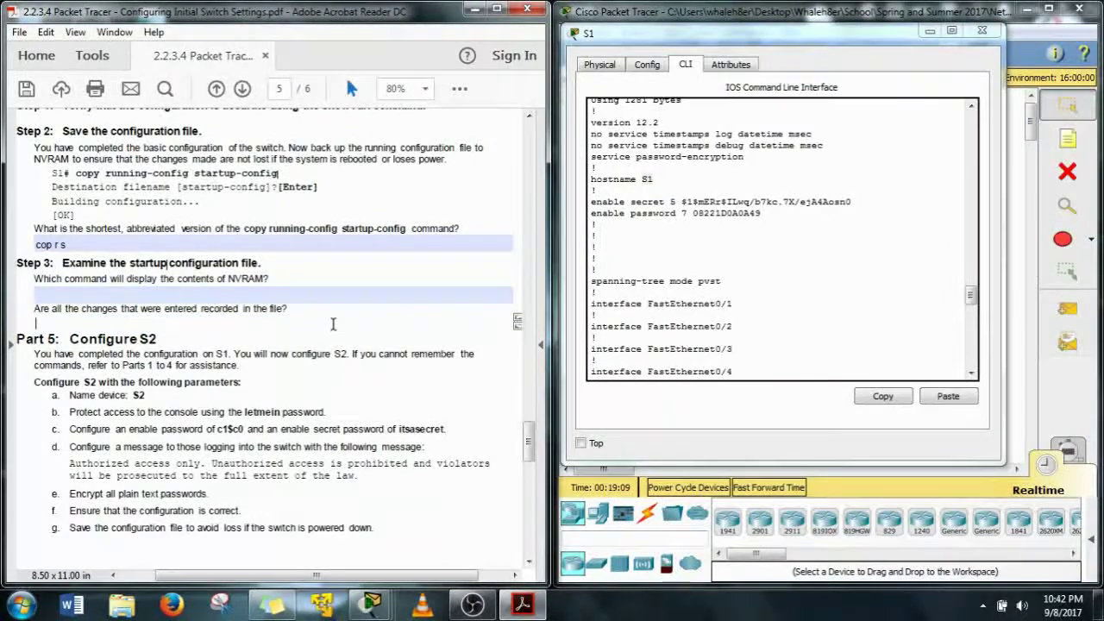
{"action": "scroll", "coordinate": [333, 323], "scroll_direction": "down", "scroll_amount": 3}
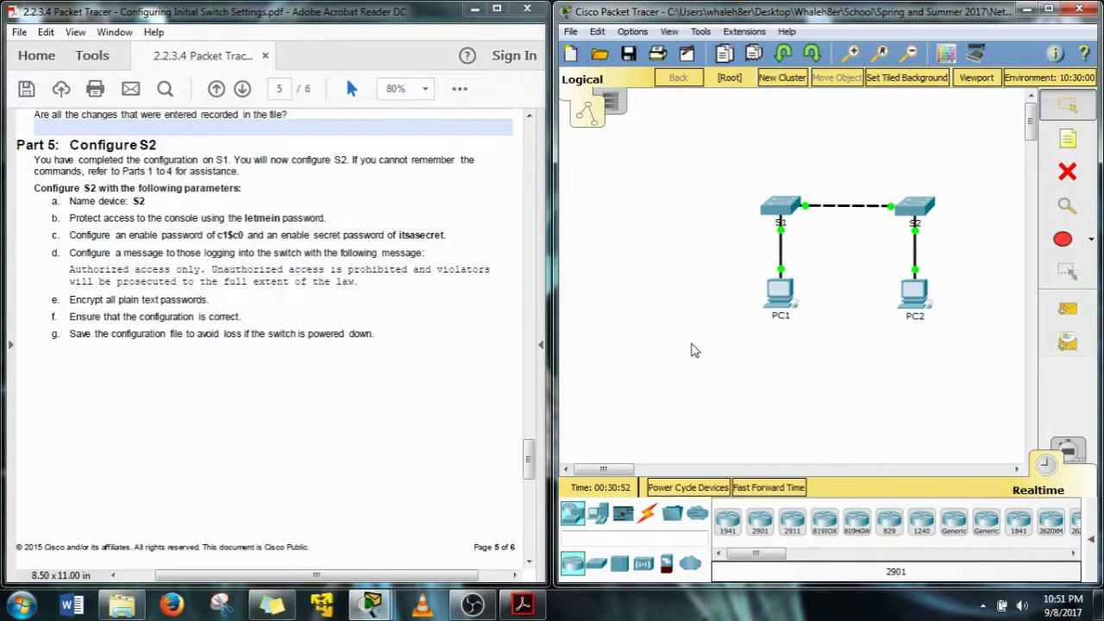
Open switch S2, enter global configuration mode, and set its hostname to S2
{"action": "left_click", "coordinate": [920, 207]}
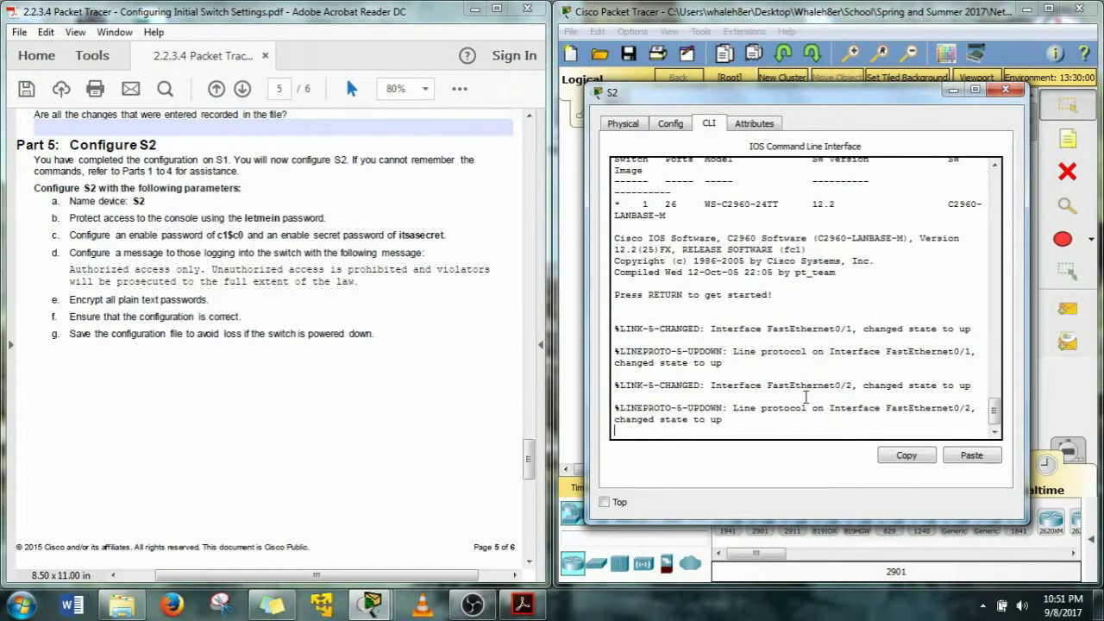
{"action": "key", "text": "Return"}
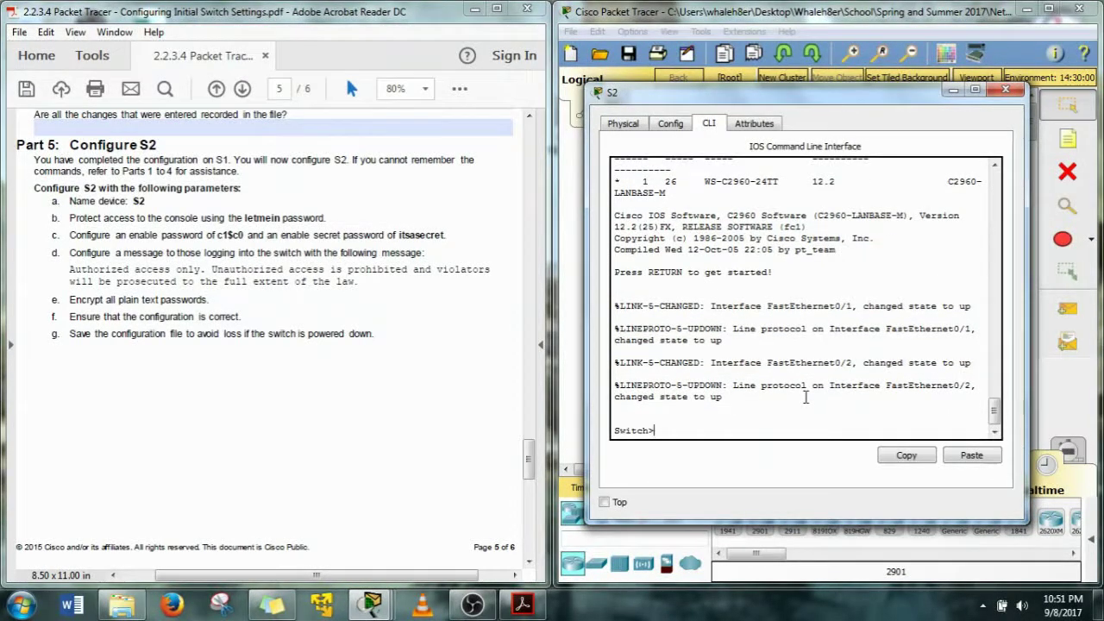
{"action": "type", "text": "en"}
{"action": "key", "text": "Return"}
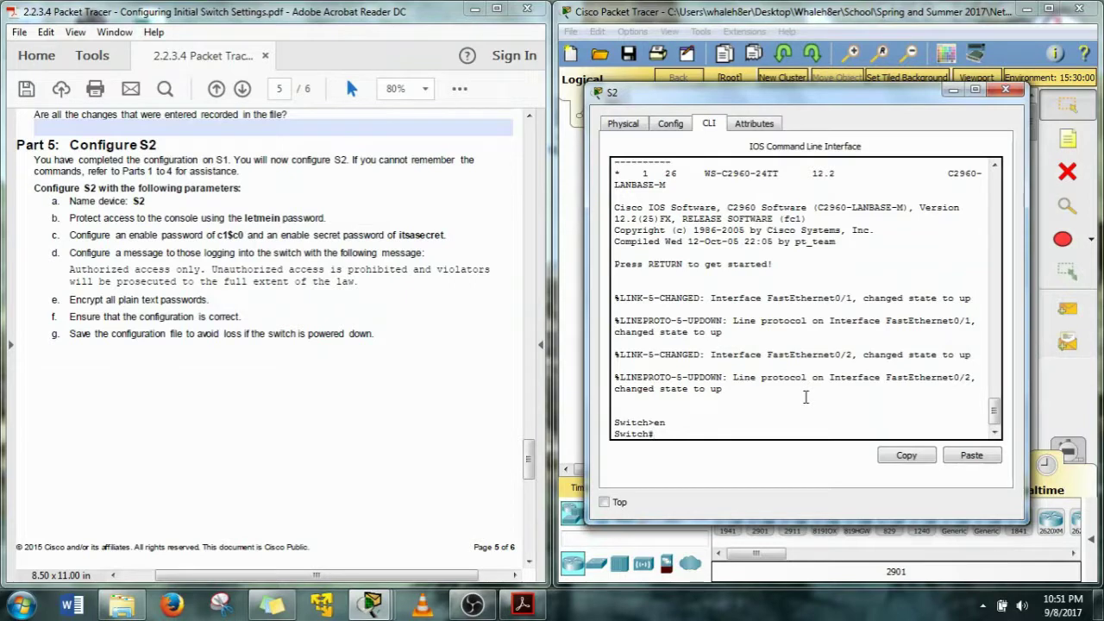
{"action": "type", "text": "cn"}
{"action": "type", "text": "nf t"}
{"action": "key", "text": "Return"}
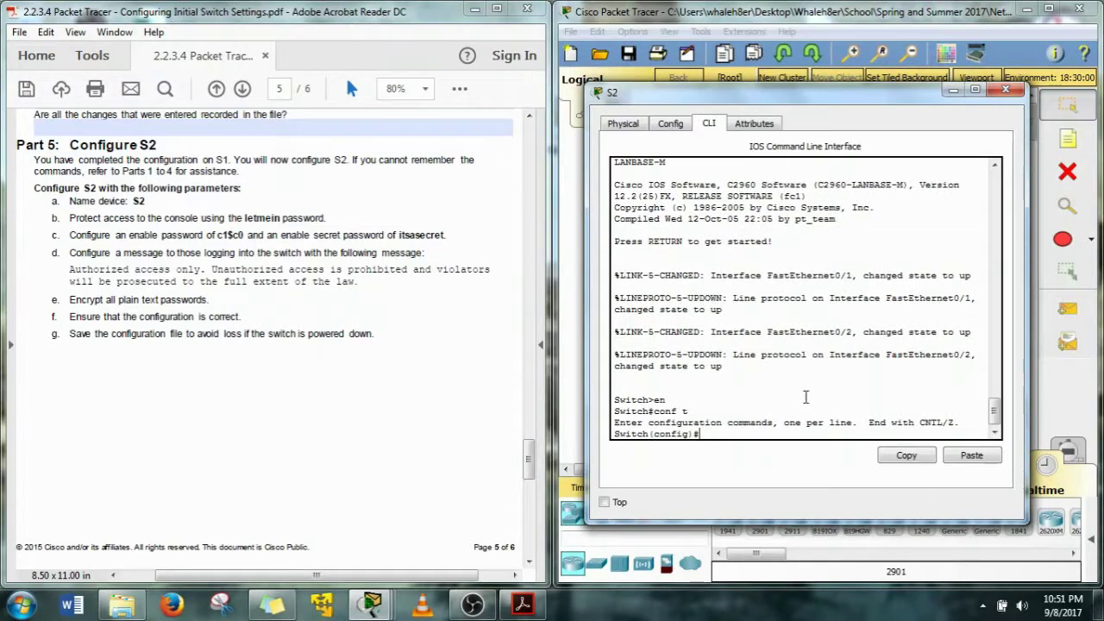
{"action": "type", "text": "host"}
{"action": "key", "text": "Tab"}
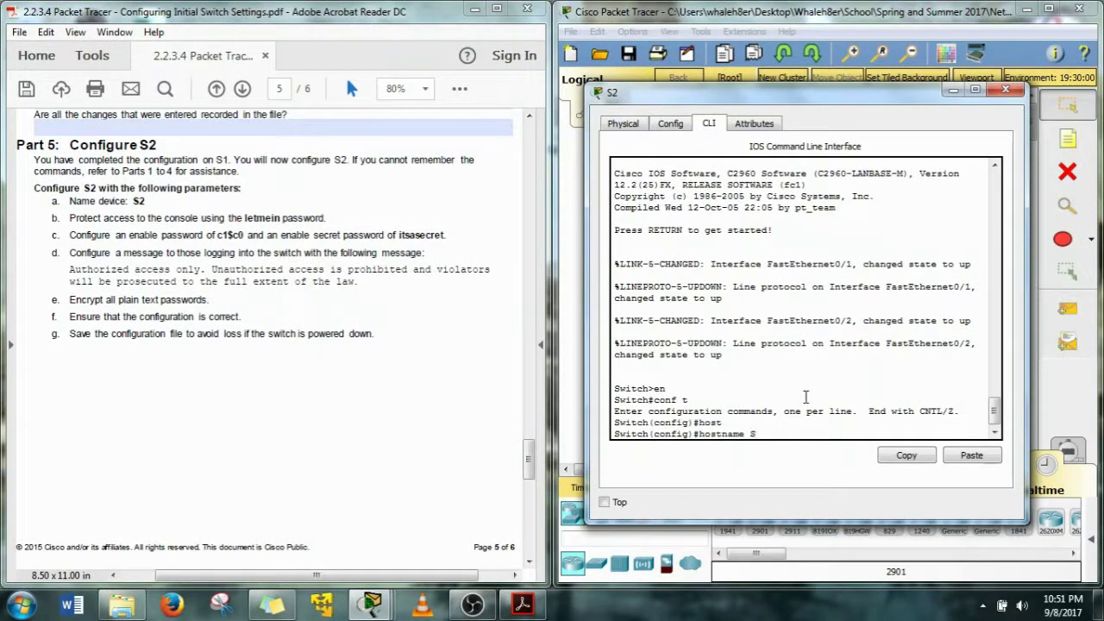
{"action": "type", "text": "S1"}
{"action": "key", "text": "Return"}
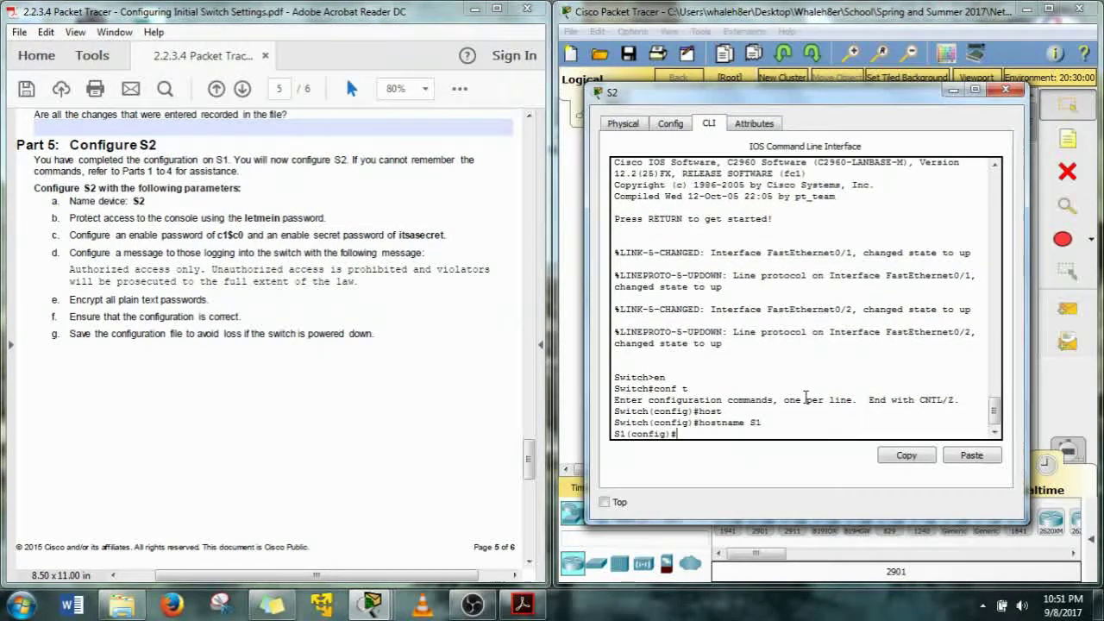
{"action": "type", "text": "host"}
{"action": "key", "text": "Tab"}
{"action": "type", "text": "S"}
{"action": "key", "text": "Return"}
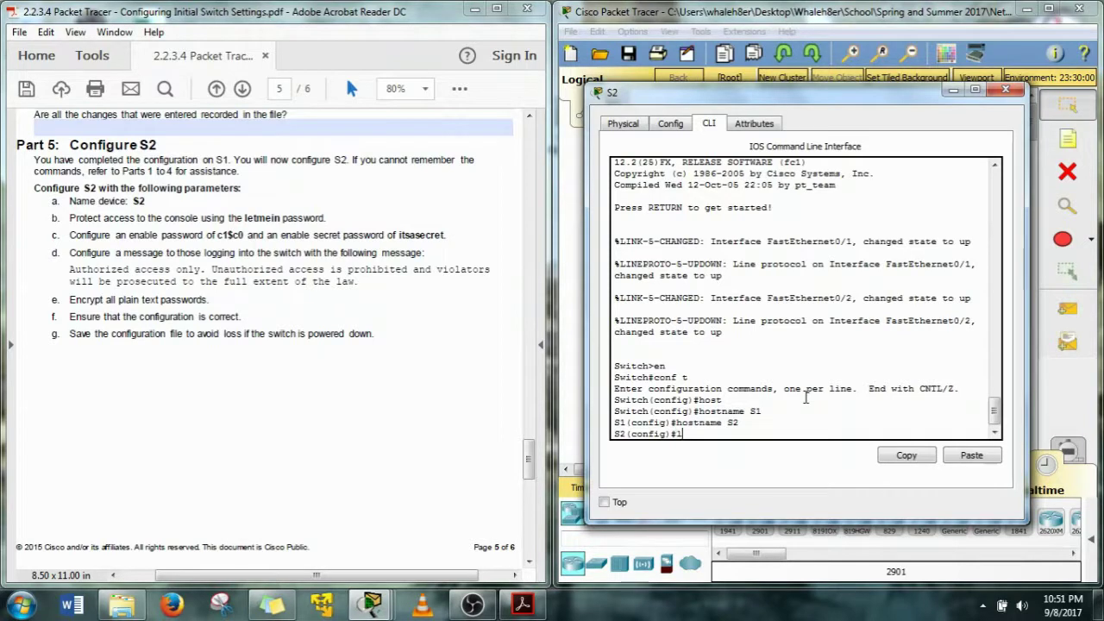
Protect S2's console line 0 with the lab's console password and require login
{"action": "type", "text": "line con 0"}
{"action": "key", "text": "Return"}
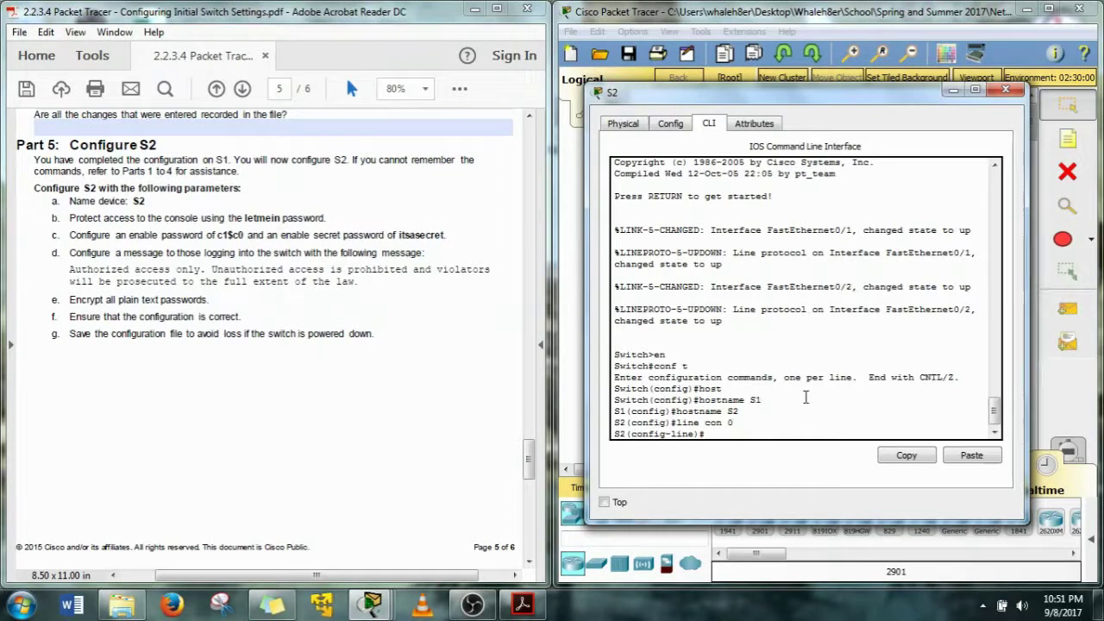
{"action": "type", "text": "passq"}
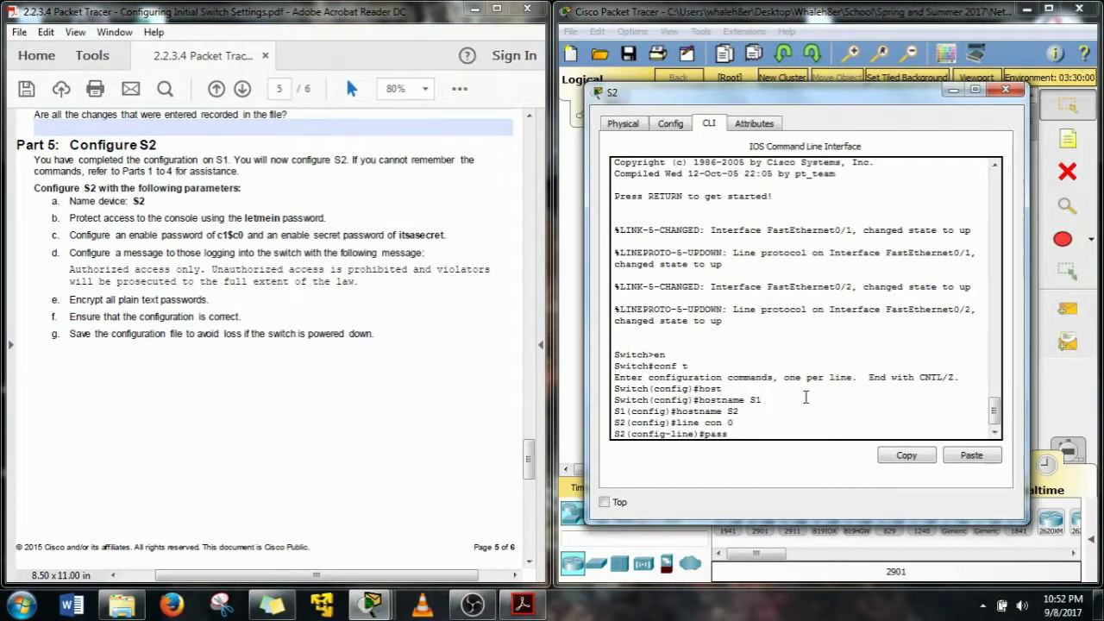
{"action": "key", "text": "BackSpace"}
{"action": "key", "text": "Tab"}
{"action": "type", "text": "letm"}
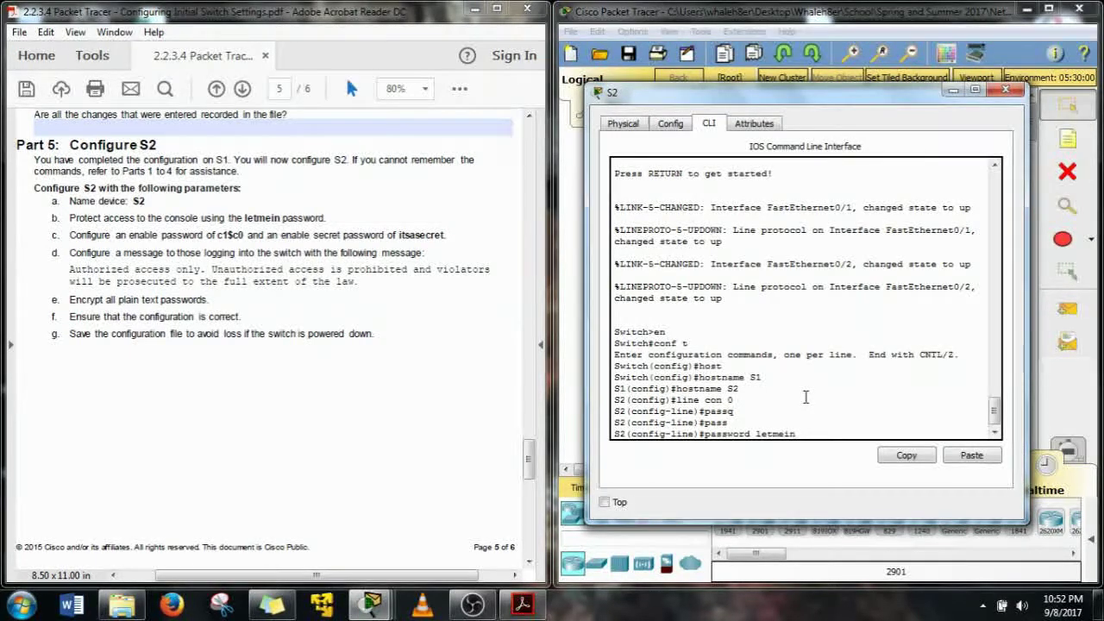
{"action": "type", "text": "ein"}
{"action": "key", "text": "Return"}
{"action": "type", "text": "login"}
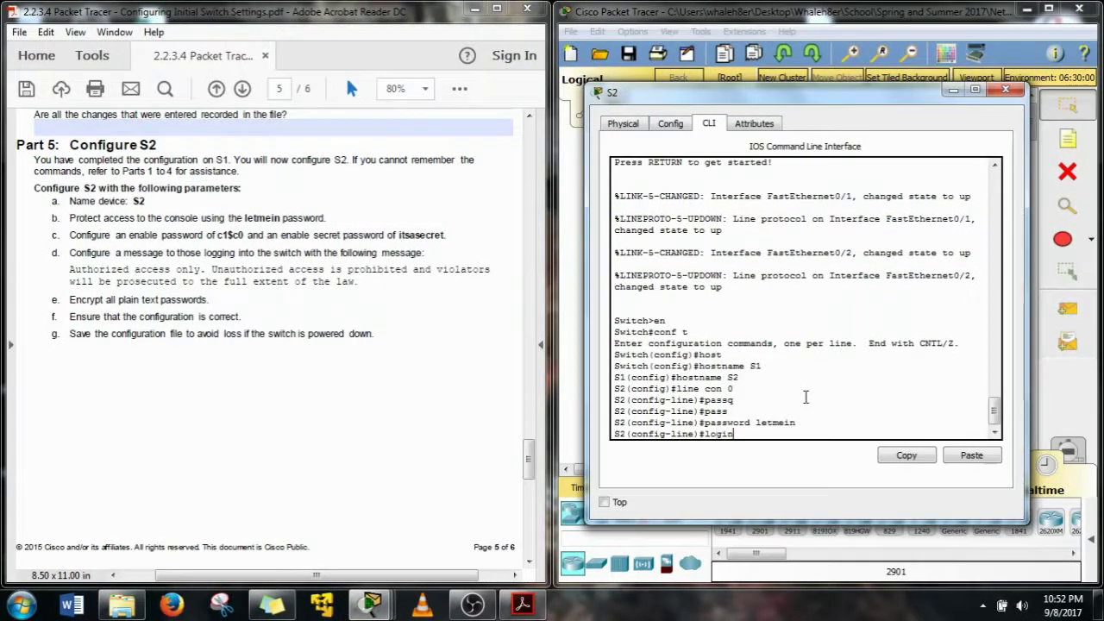
{"action": "key", "text": "Return"}
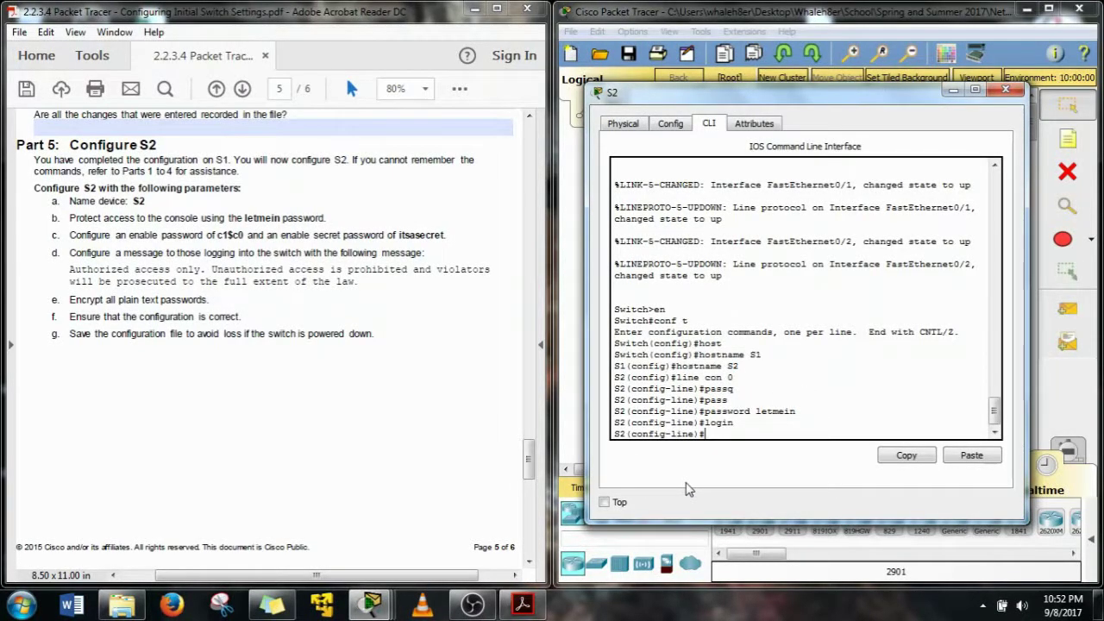
Return to global configuration and set S2's enable password from the lab sheet
{"action": "type", "text": "exit"}
{"action": "key", "text": "Return"}
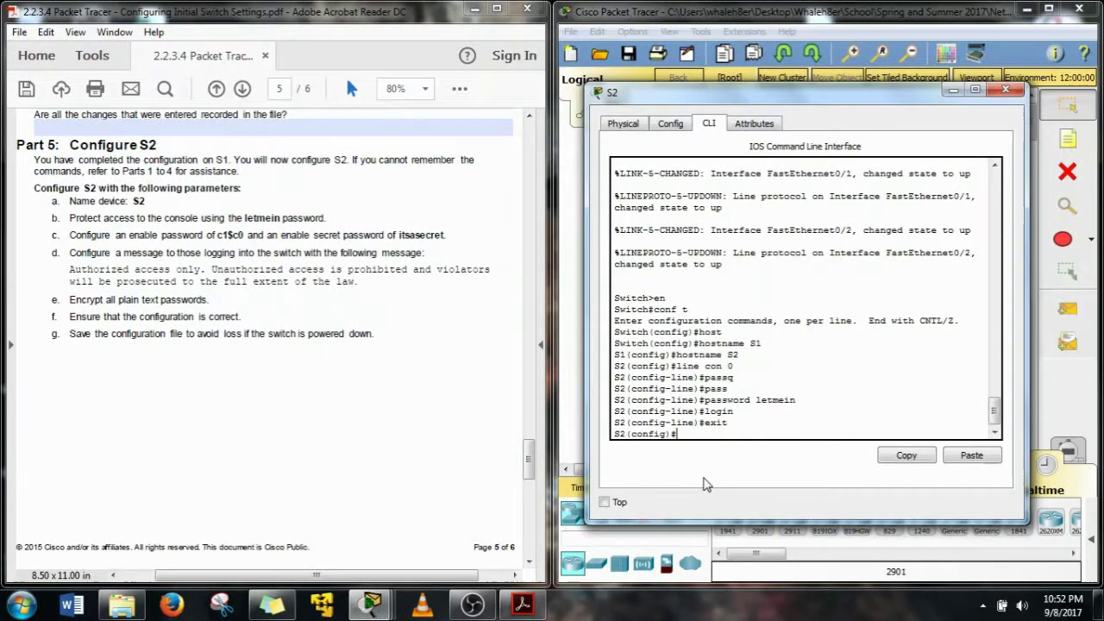
{"action": "type", "text": "enab"}
{"action": "key", "text": "Tab"}
{"action": "type", "text": "pas"}
{"action": "key", "text": "Tab"}
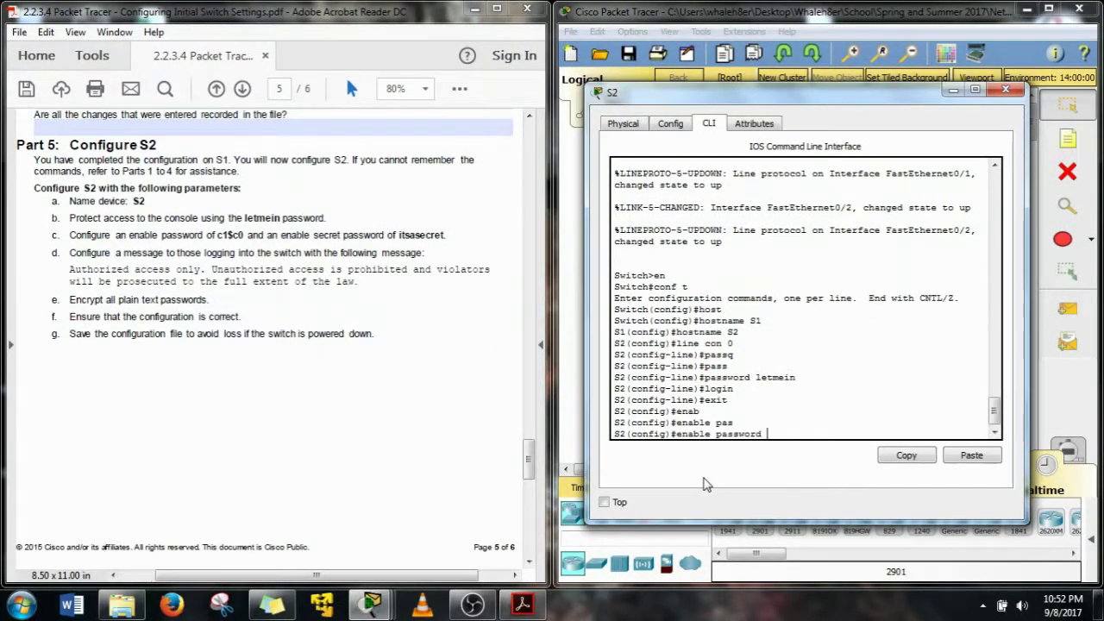
{"action": "type", "text": "c1$c0"}
{"action": "key", "text": "Return"}
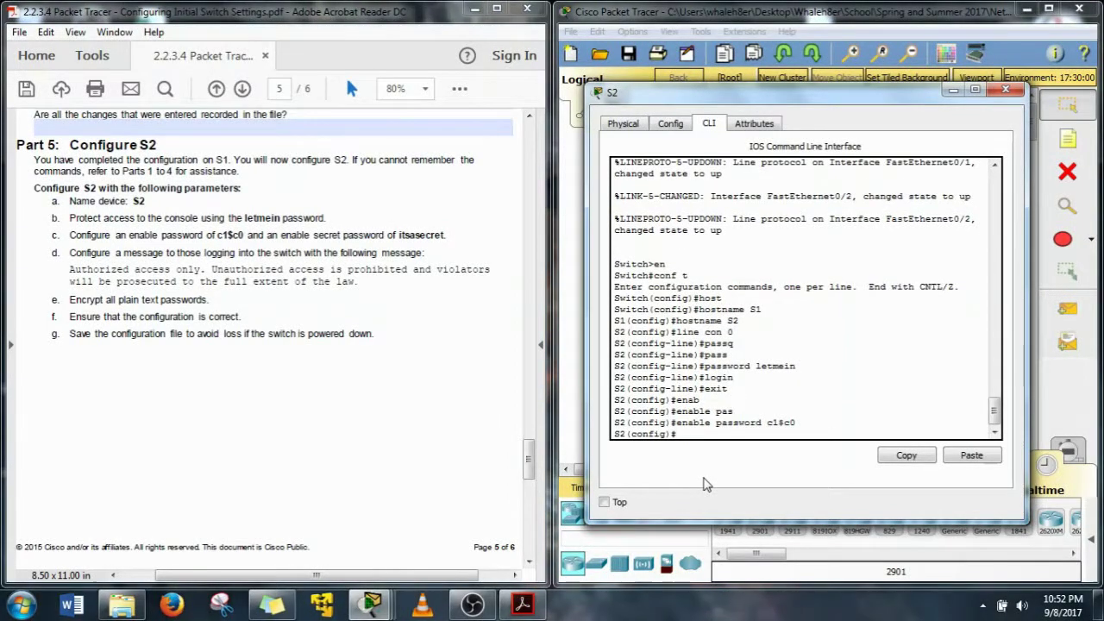
Set S2's enable secret to the lab's secret password
{"action": "type", "text": "ena"}
{"action": "key", "text": "Tab"}
{"action": "type", "text": "se"}
{"action": "key", "text": "Tab"}
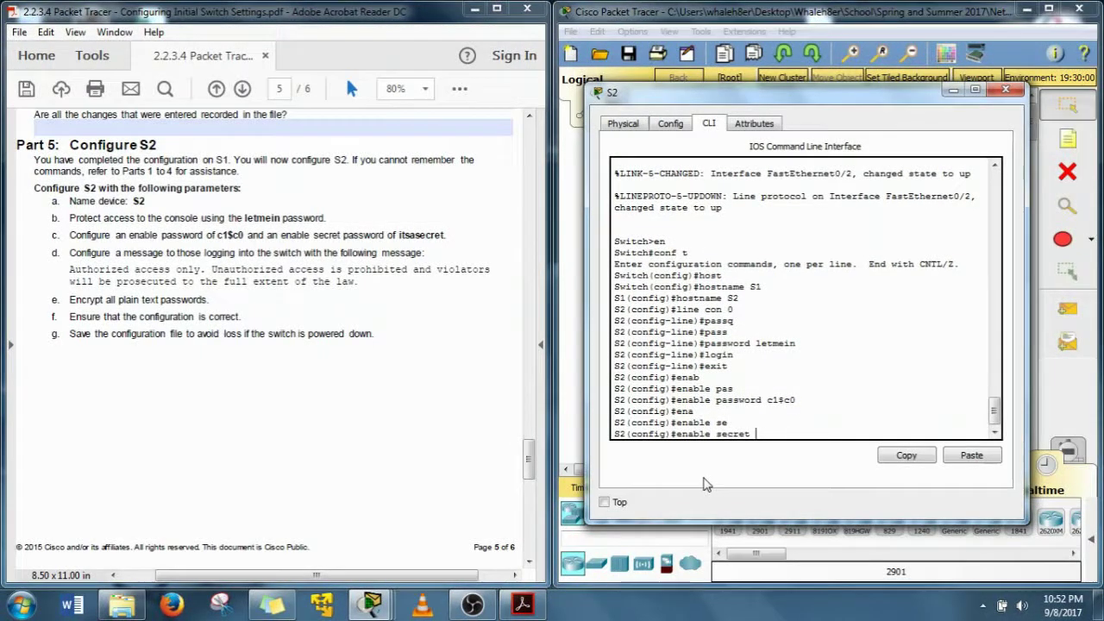
{"action": "type", "text": "itsasecret"}
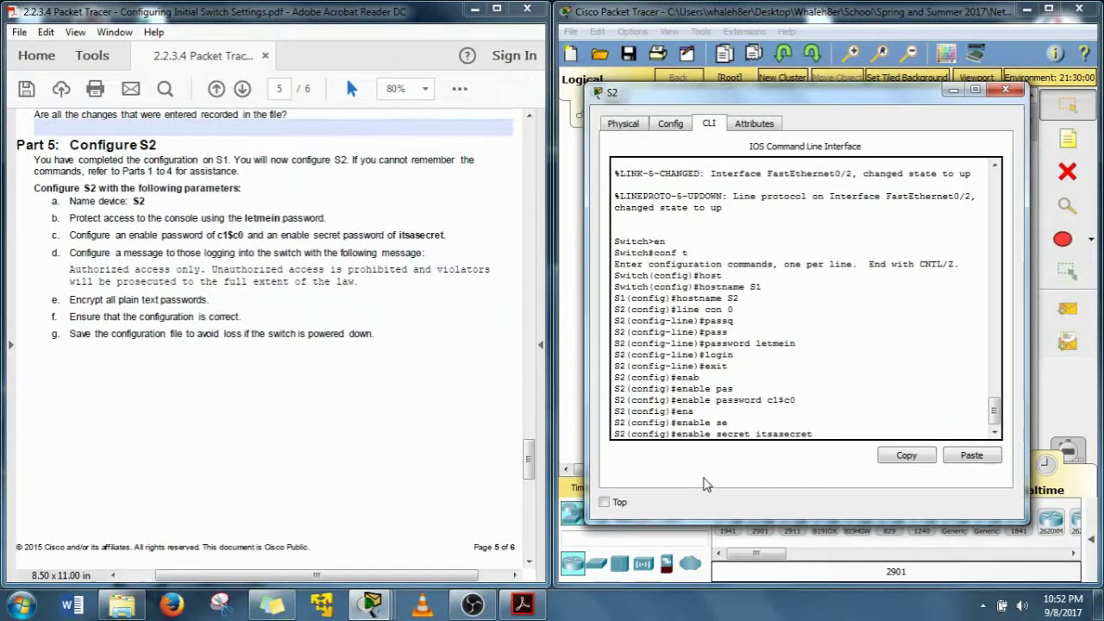
{"action": "key", "text": "Return"}
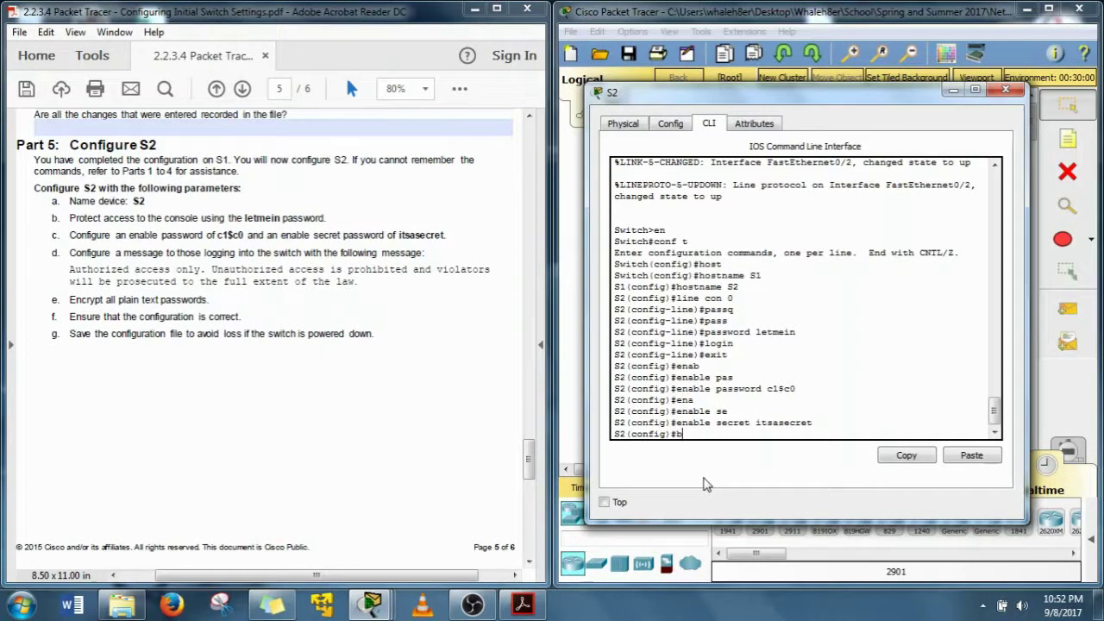
Begin entering the banner motd command on S2
{"action": "key", "text": "BackSpace"}
{"action": "type", "text": "bann"}
{"action": "key", "text": "Tab"}
{"action": "type", "text": "m"}
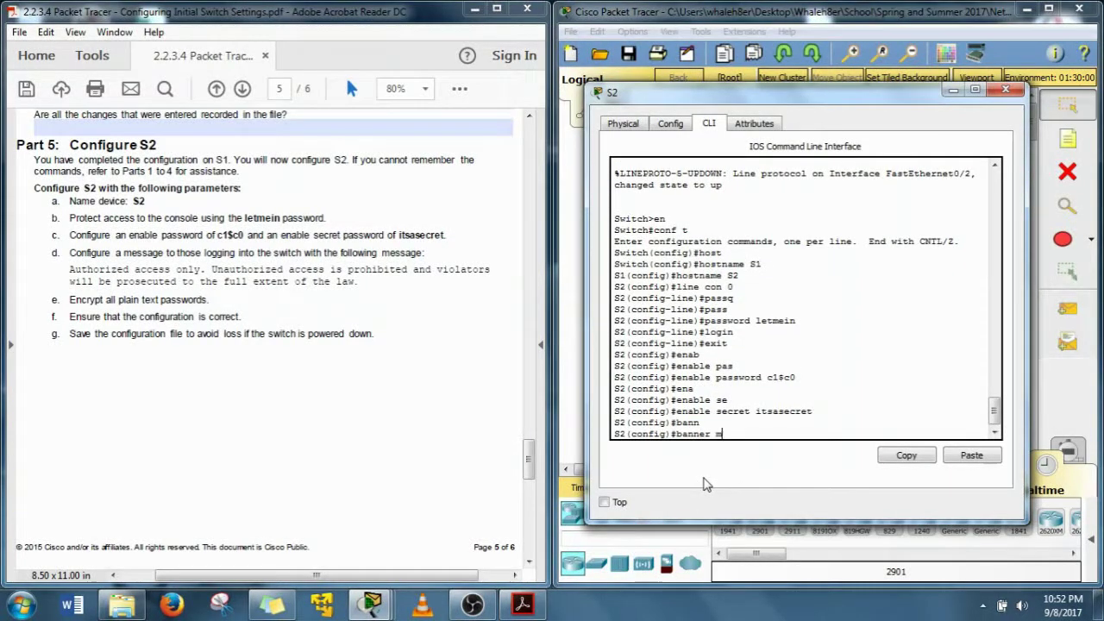
{"action": "type", "text": "otd #"}
Paste the banner's first line, 'Authorized access only.', from the PDF after 'banner motd #' on S2
{"action": "left_click_drag", "start_coordinate": [491, 269], "coordinate": [73, 270]}
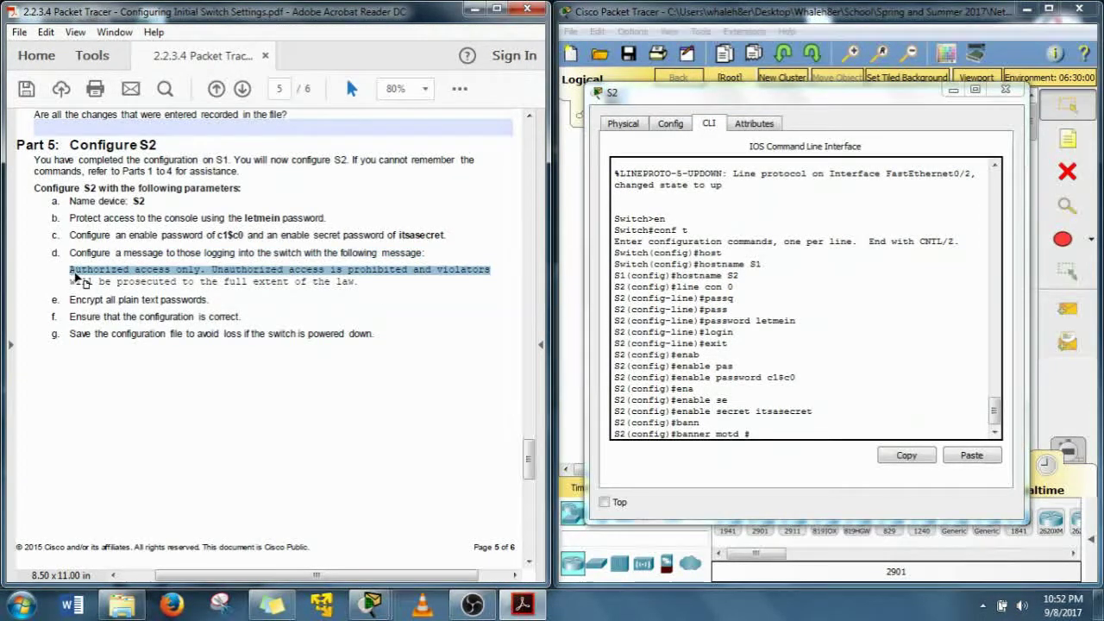
{"action": "right_click", "coordinate": [79, 278]}
{"action": "left_click", "coordinate": [113, 291]}
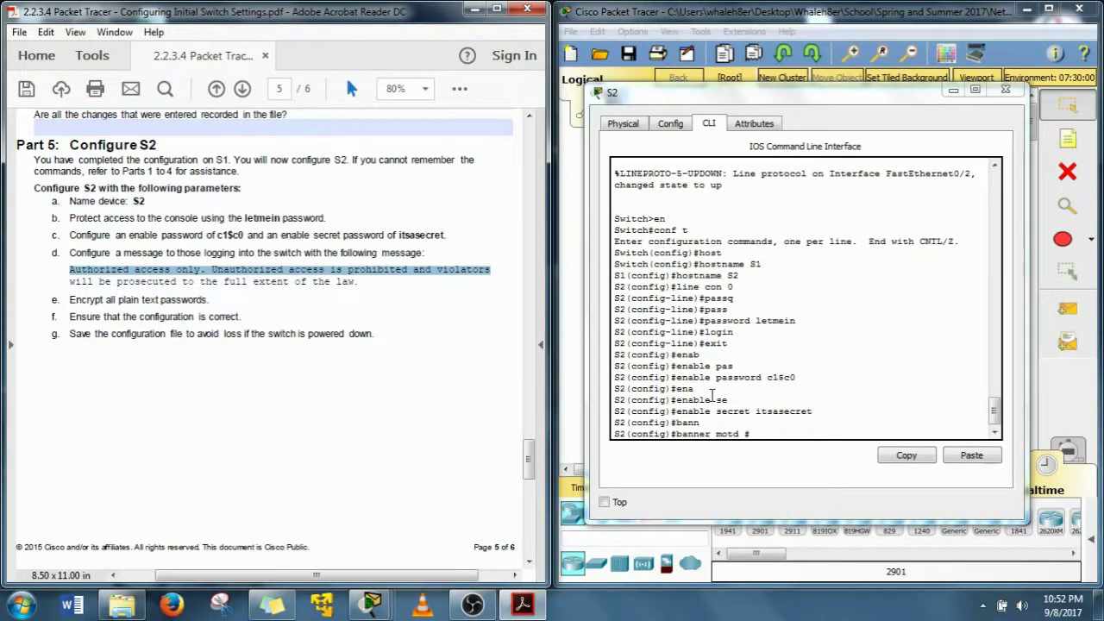
{"action": "left_click", "coordinate": [757, 433]}
{"action": "right_click", "coordinate": [757, 433]}
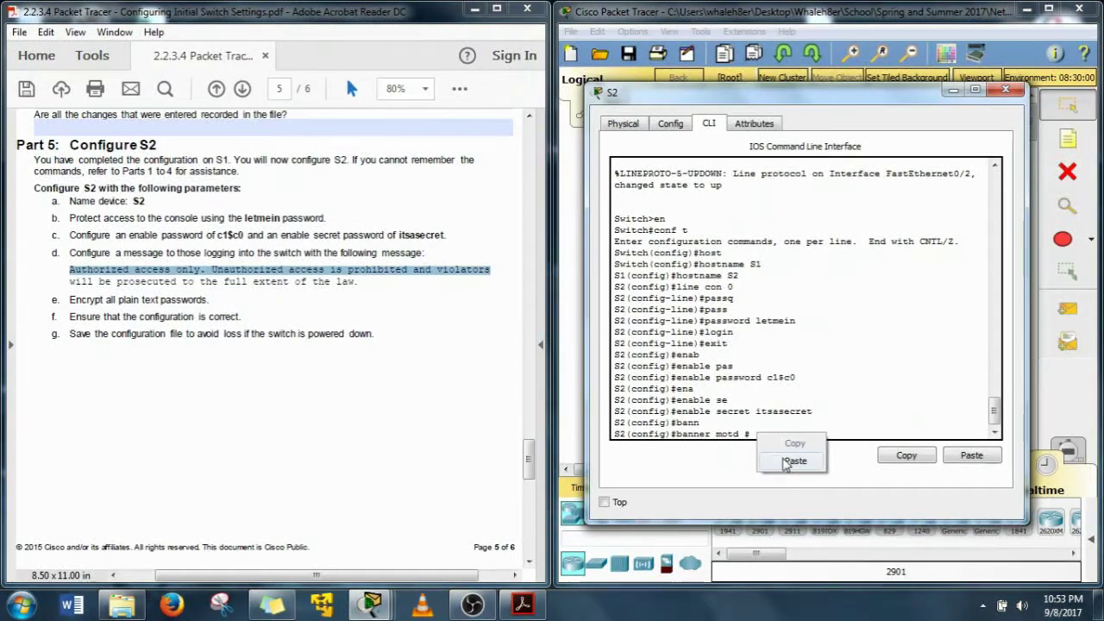
{"action": "left_click", "coordinate": [792, 461]}
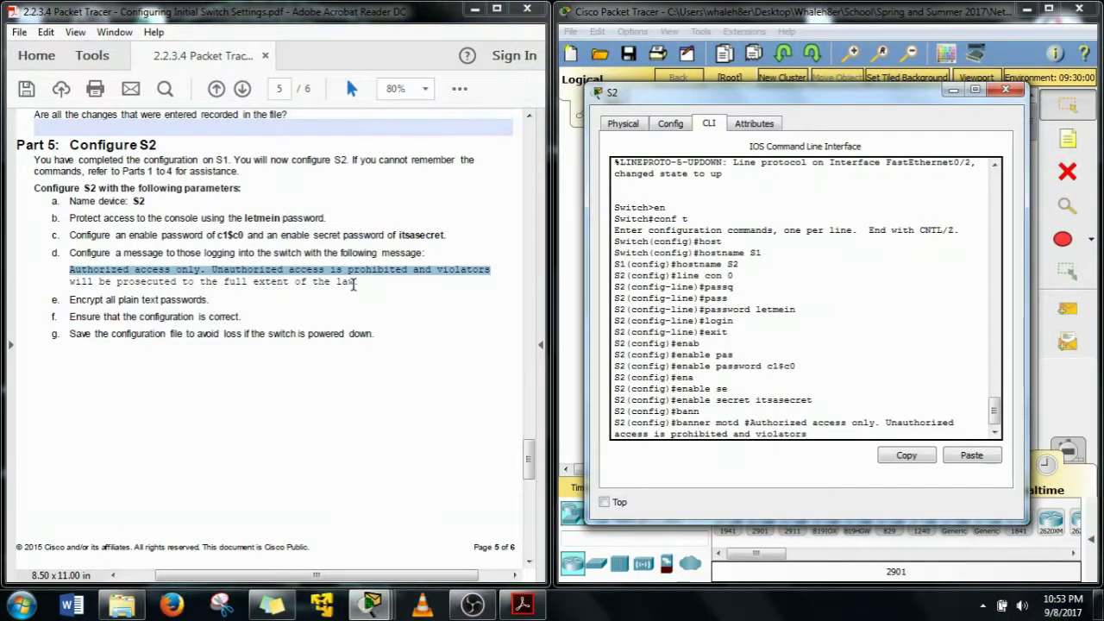
Paste the rest of the banner text and close it with '#' to set the MOTD
{"action": "left_click_drag", "start_coordinate": [359, 282], "coordinate": [79, 287]}
{"action": "right_click", "coordinate": [83, 291]}
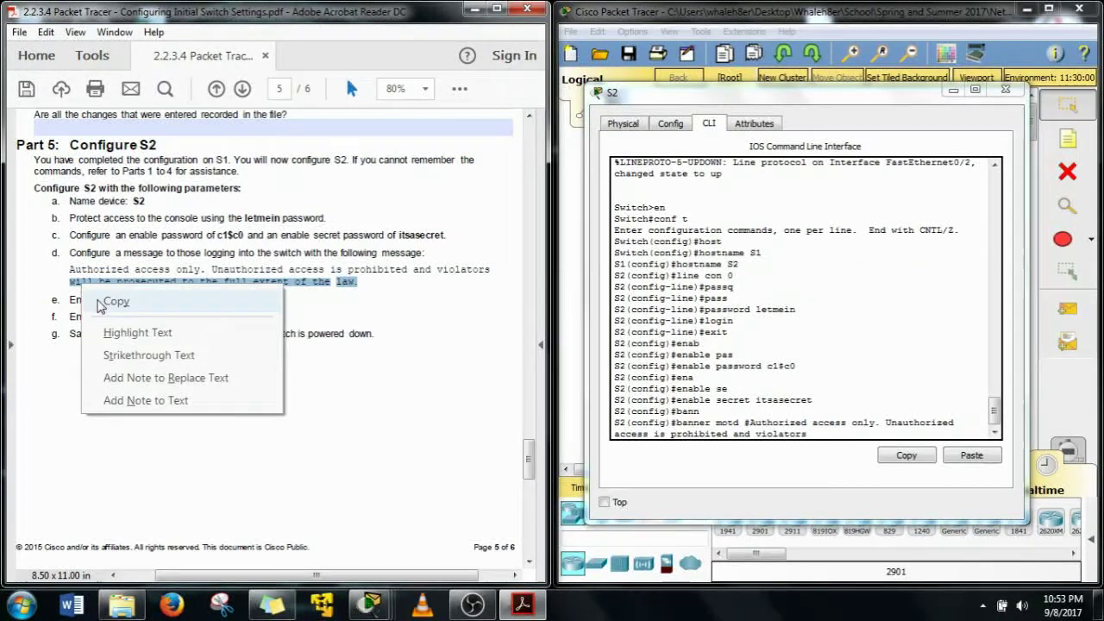
{"action": "left_click", "coordinate": [102, 301]}
{"action": "left_click", "coordinate": [841, 433]}
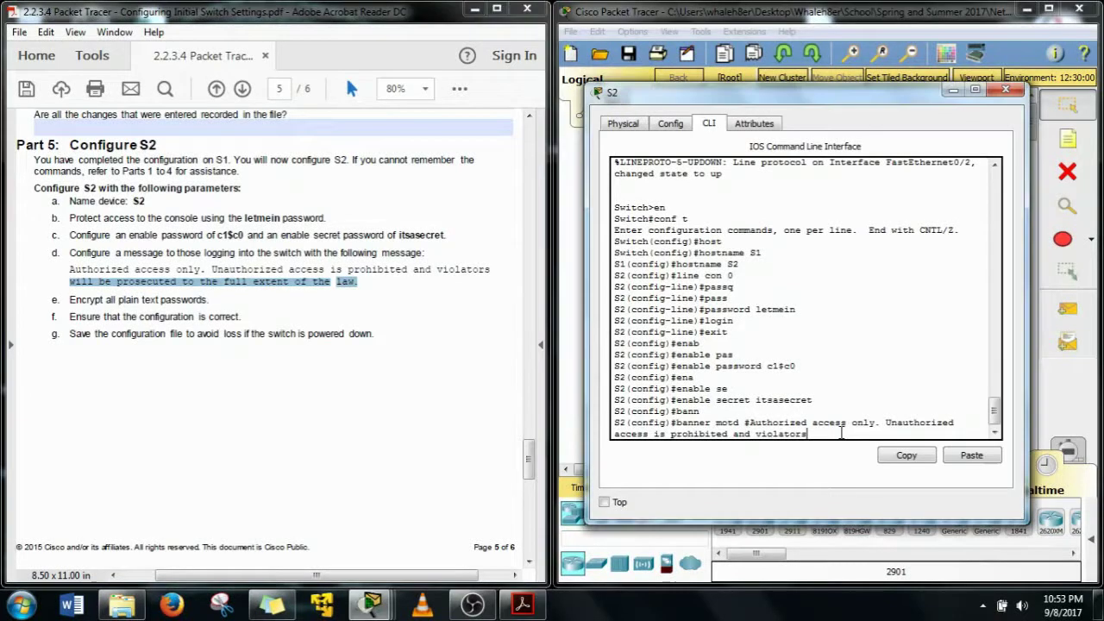
{"action": "right_click", "coordinate": [841, 433]}
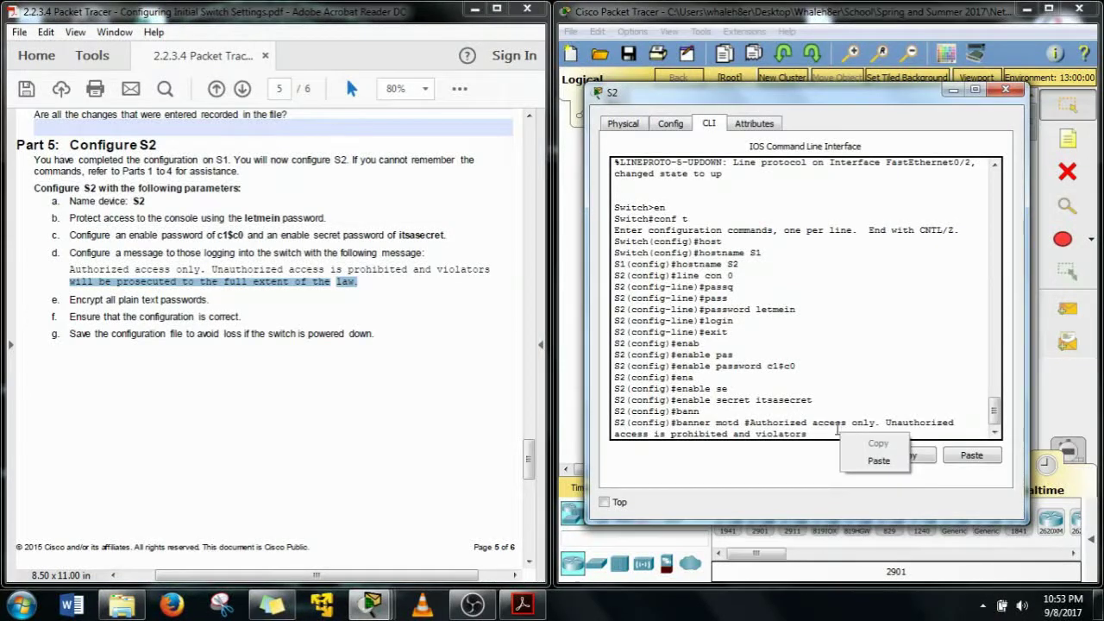
{"action": "left_click", "coordinate": [877, 458]}
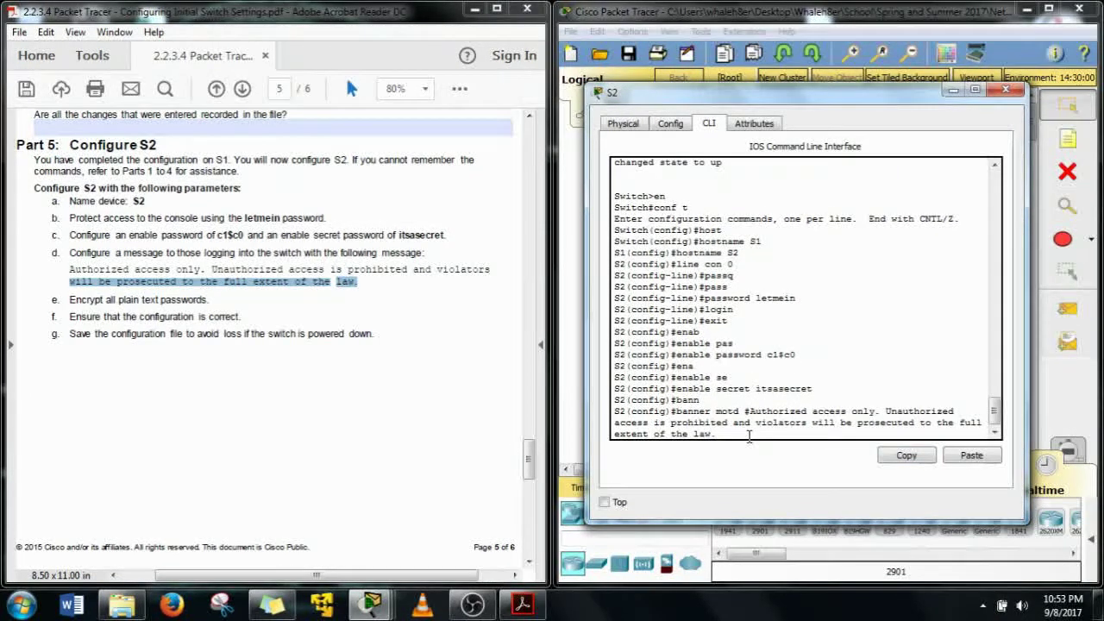
{"action": "type", "text": "#"}
{"action": "key", "text": "Return"}
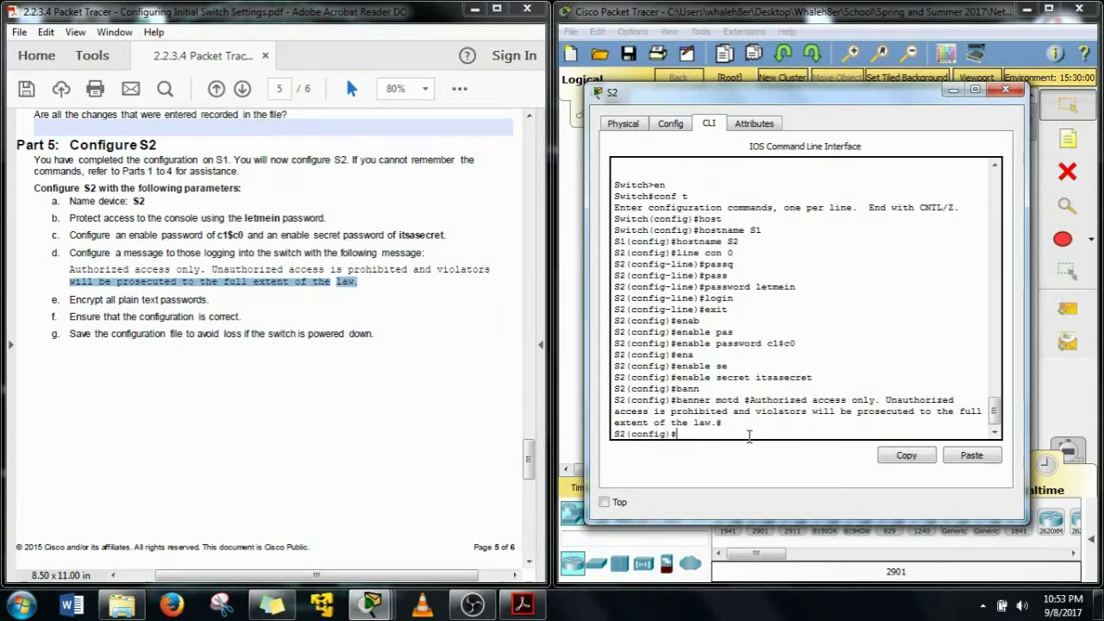
{"action": "left_click", "coordinate": [221, 312]}
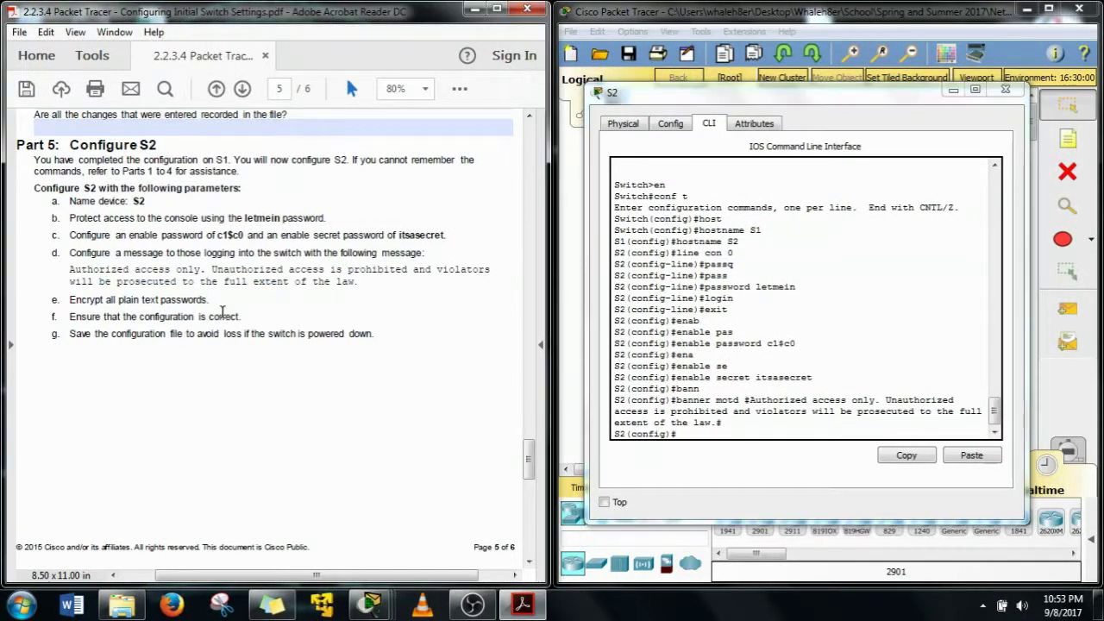
Enable 'service password-encryption' on S2 using Tab completion
{"action": "left_click", "coordinate": [801, 436]}
{"action": "type", "text": "ser"}
{"action": "key", "text": "Tab"}
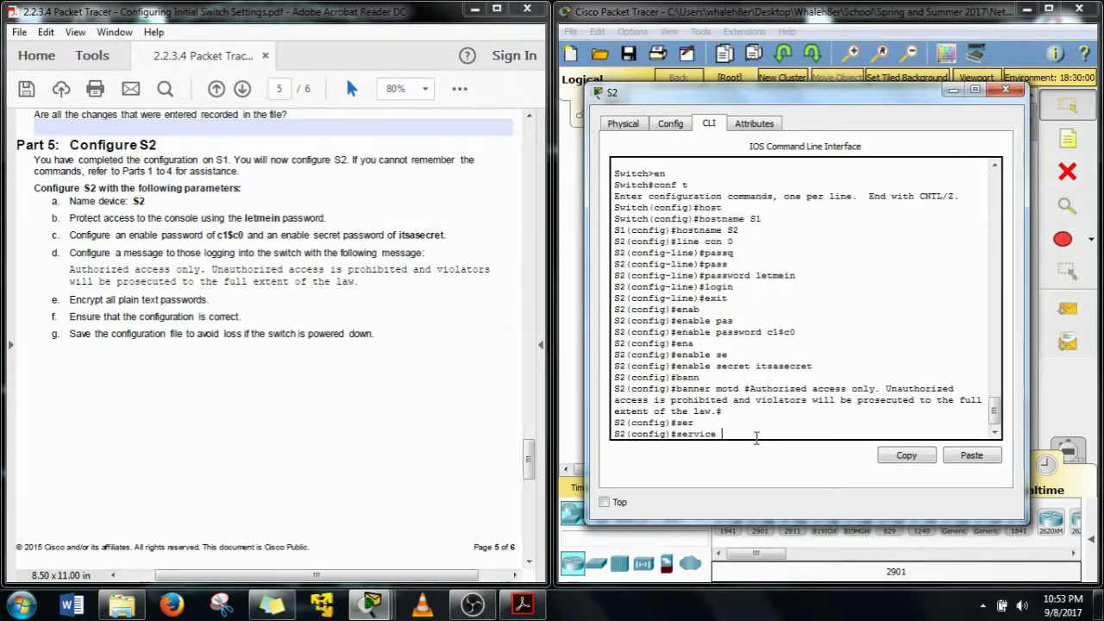
{"action": "type", "text": "p"}
{"action": "key", "text": "Tab"}
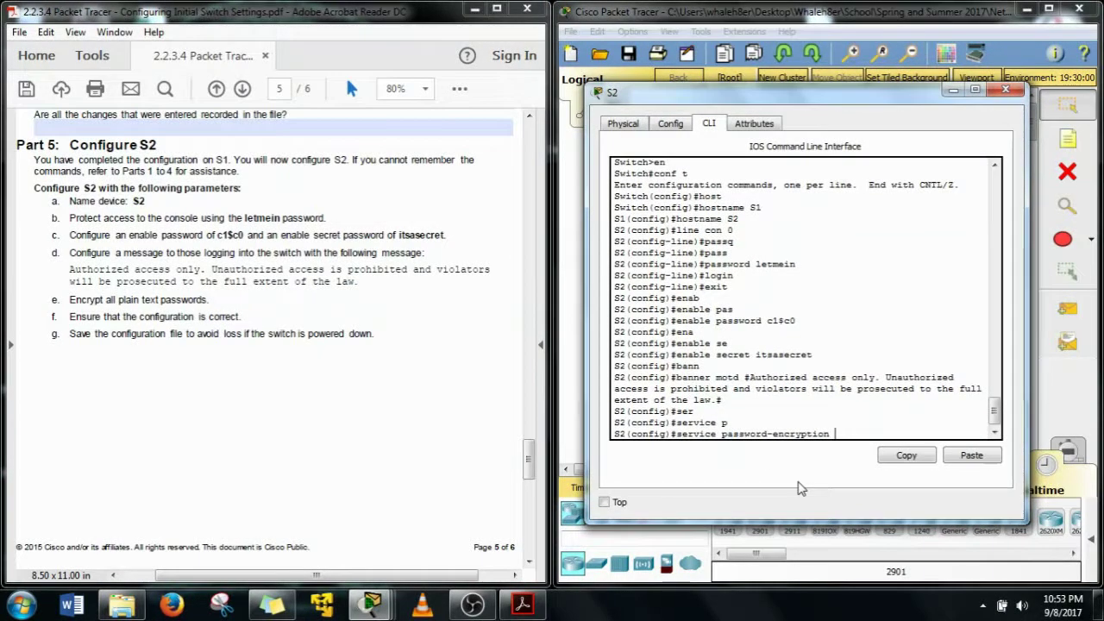
{"action": "key", "text": "Return"}
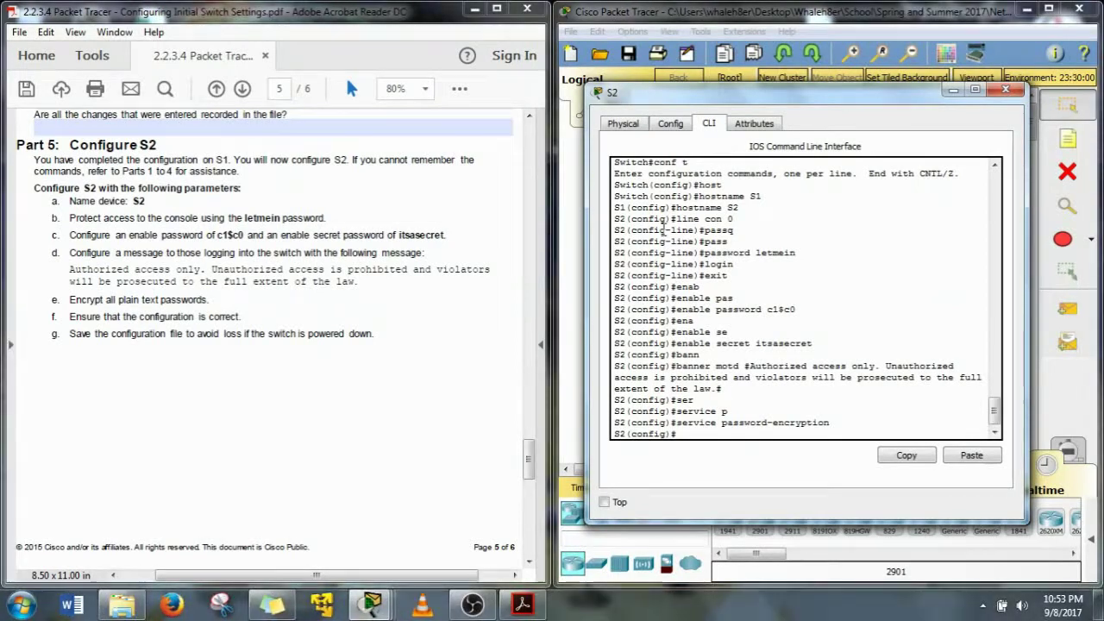
Enter 'do show run' at the S2 config prompt to check the configuration
{"action": "left_click_drag", "start_coordinate": [635, 434], "coordinate": [659, 434]}
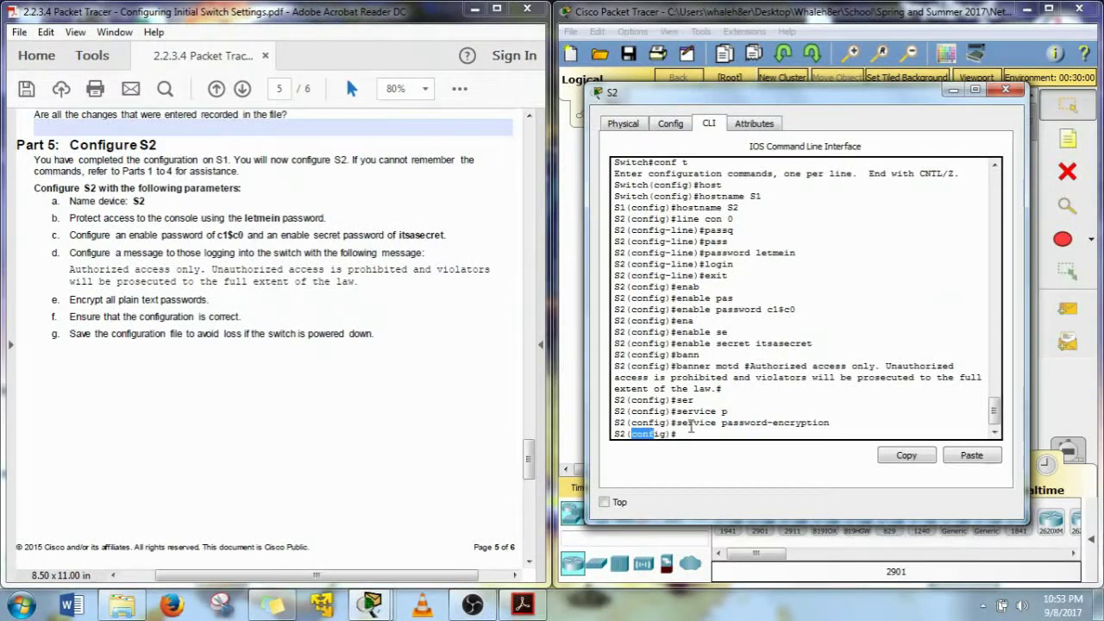
{"action": "left_click", "coordinate": [695, 434]}
{"action": "type", "text": "do show run"}
Page through S2's running config to confirm type 7 encrypted enable and console passwords
{"action": "key", "text": "Return"}
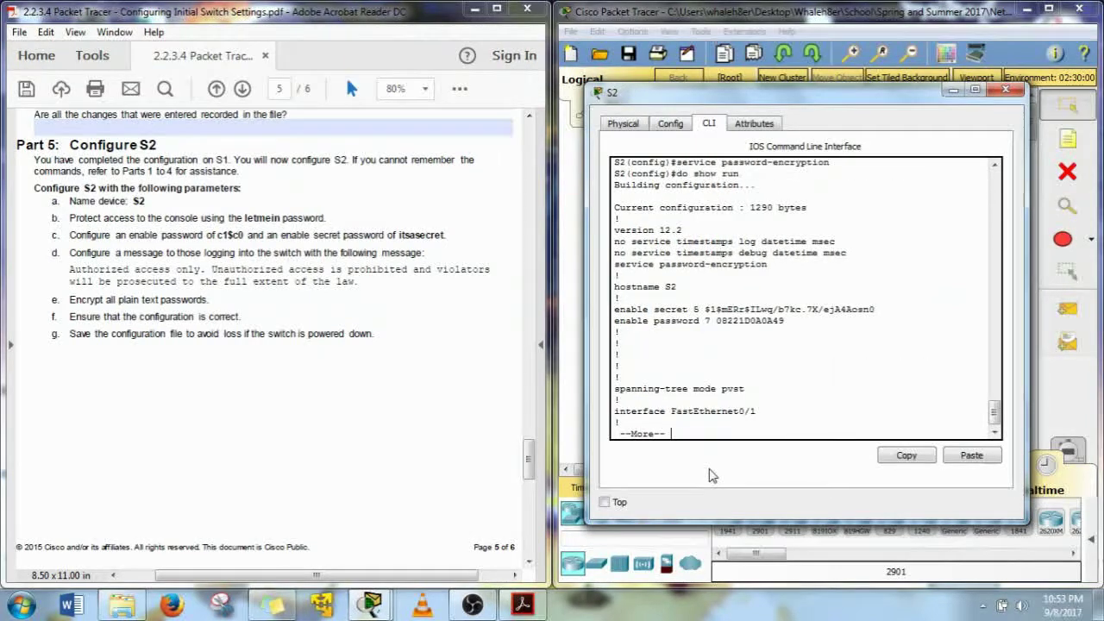
{"action": "left_click_drag", "start_coordinate": [708, 306], "coordinate": [793, 340]}
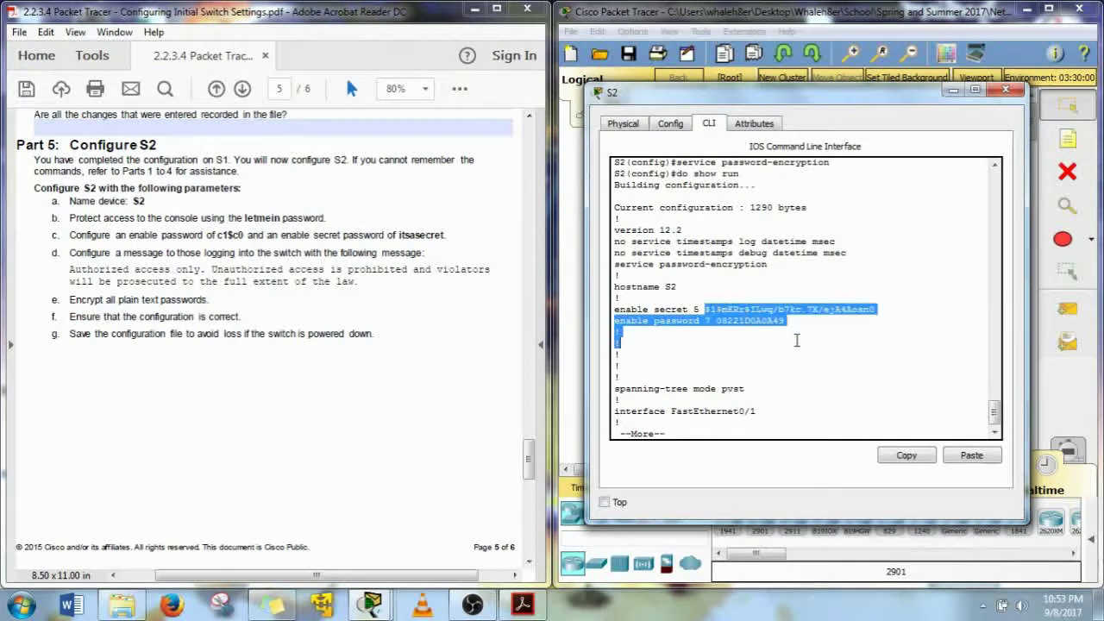
{"action": "left_click", "coordinate": [747, 350]}
{"action": "key", "text": "space"}
{"action": "key", "text": "space"}
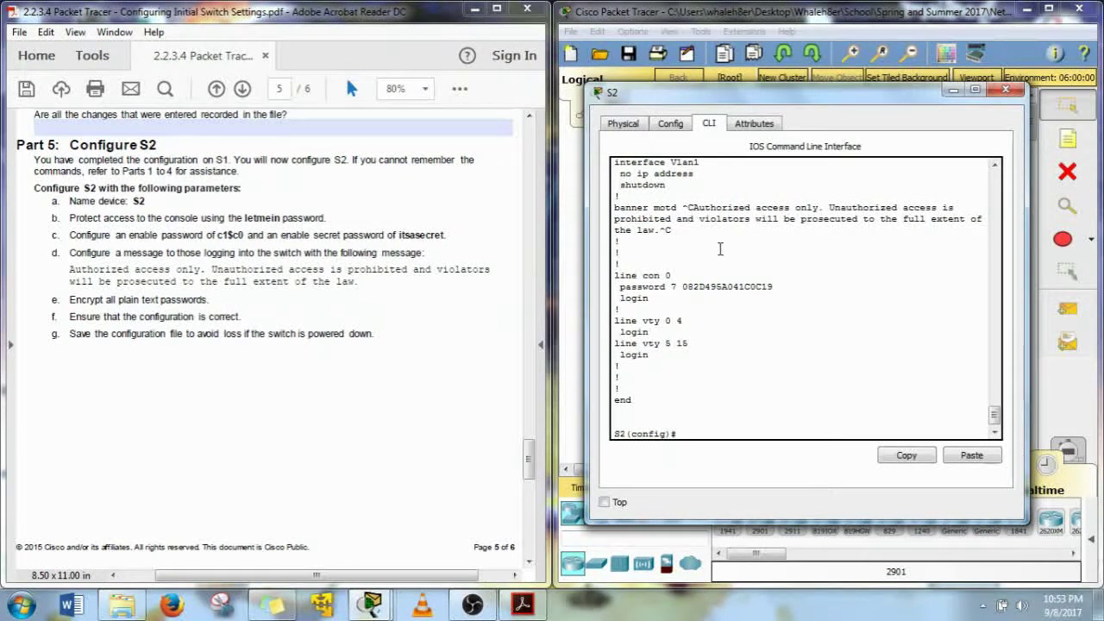
{"action": "left_click_drag", "start_coordinate": [681, 288], "coordinate": [755, 304]}
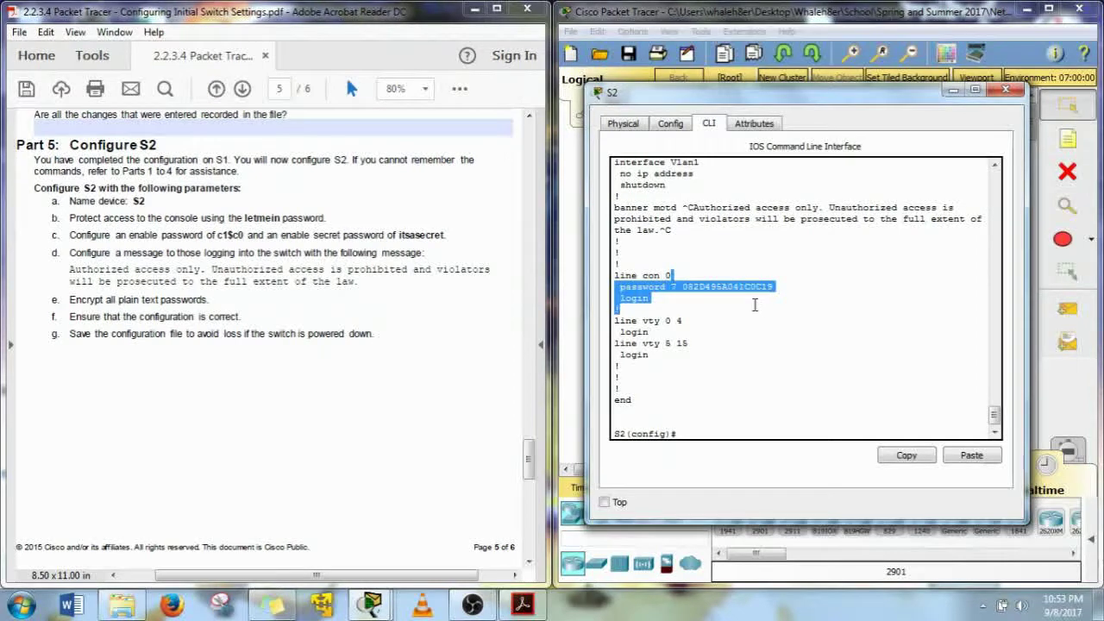
{"action": "left_click", "coordinate": [652, 298]}
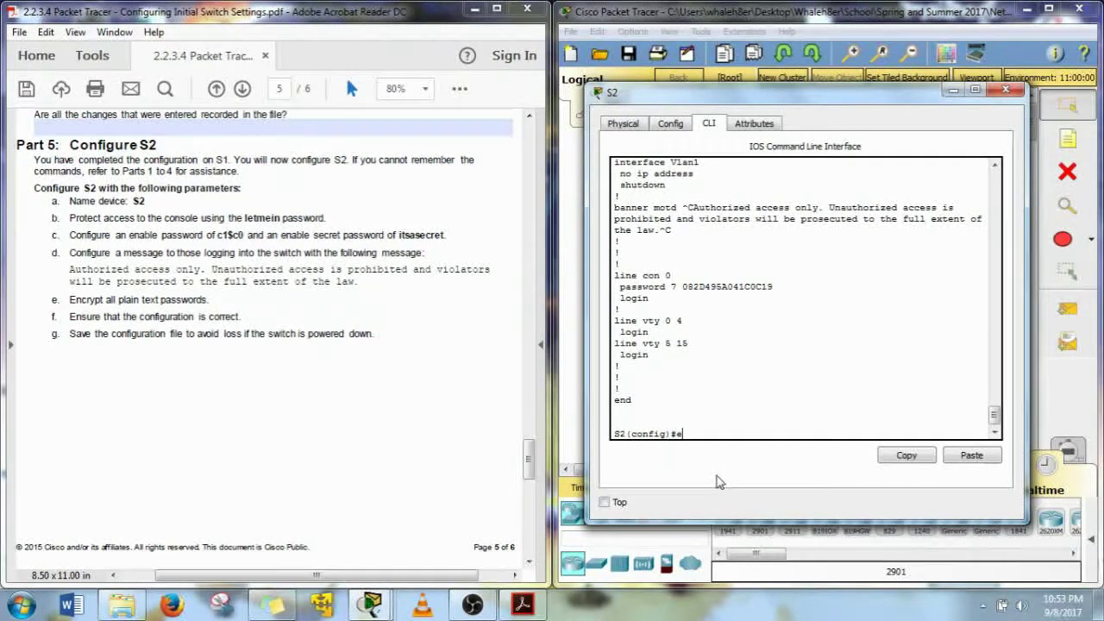
Save S2's running configuration to startup-config with 'do cop r s', accepting the default filename
{"action": "key", "text": "BackSpace"}
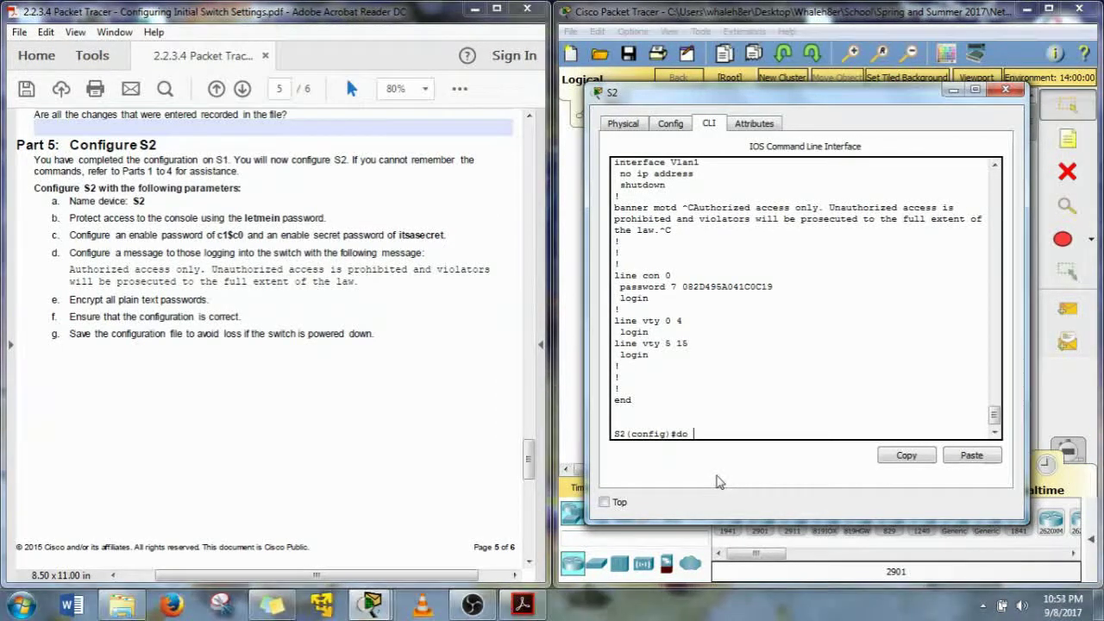
{"action": "type", "text": "cop r"}
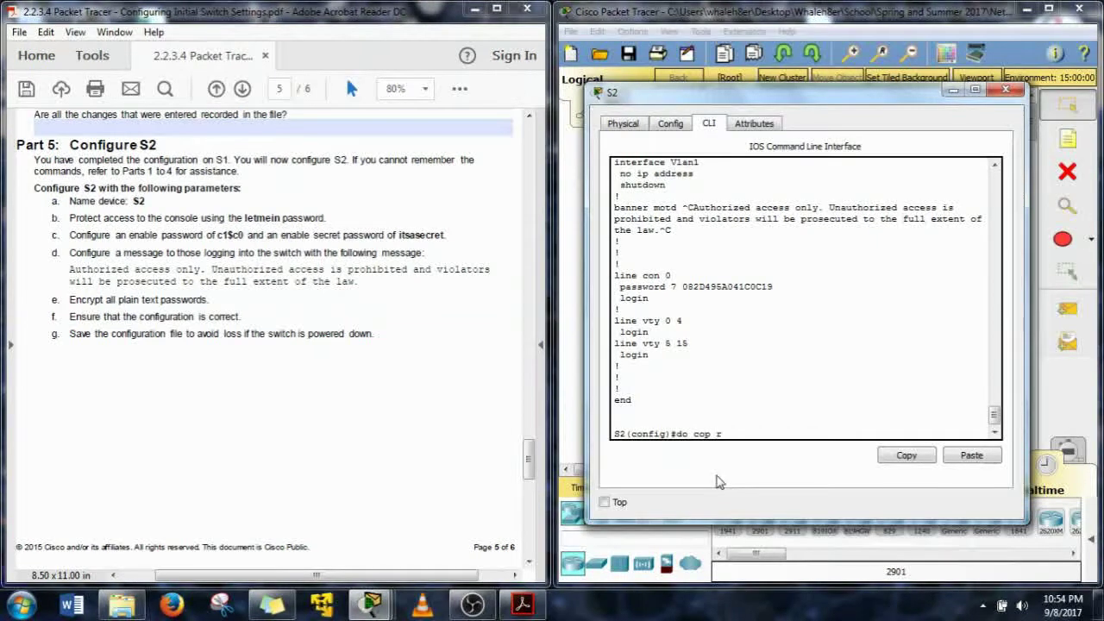
{"action": "type", "text": " s"}
{"action": "key", "text": "Return"}
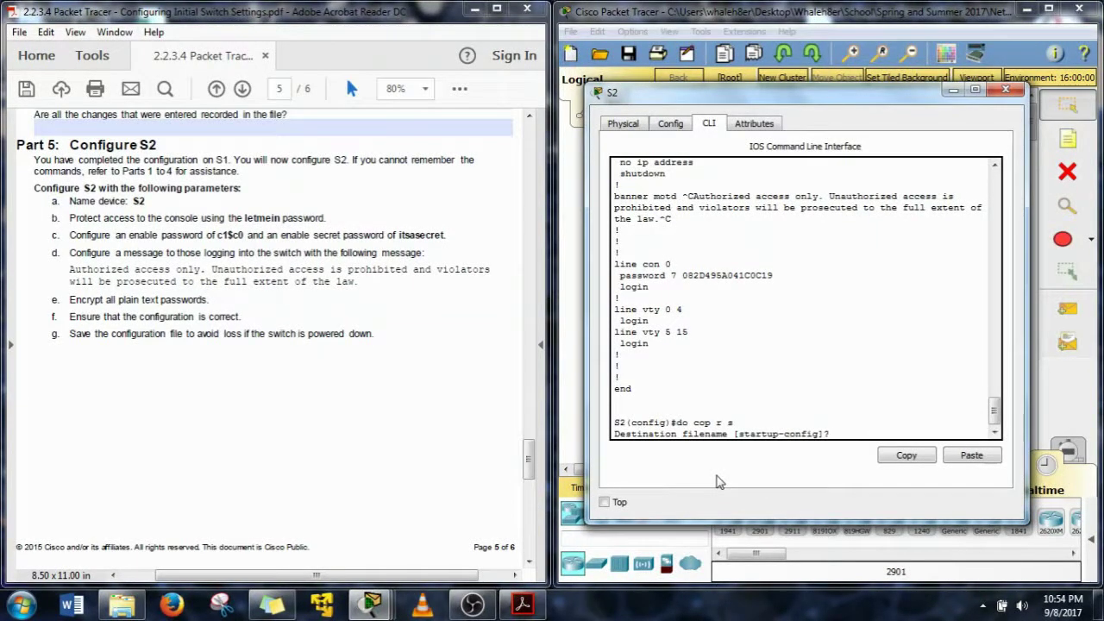
{"action": "key", "text": "Return"}
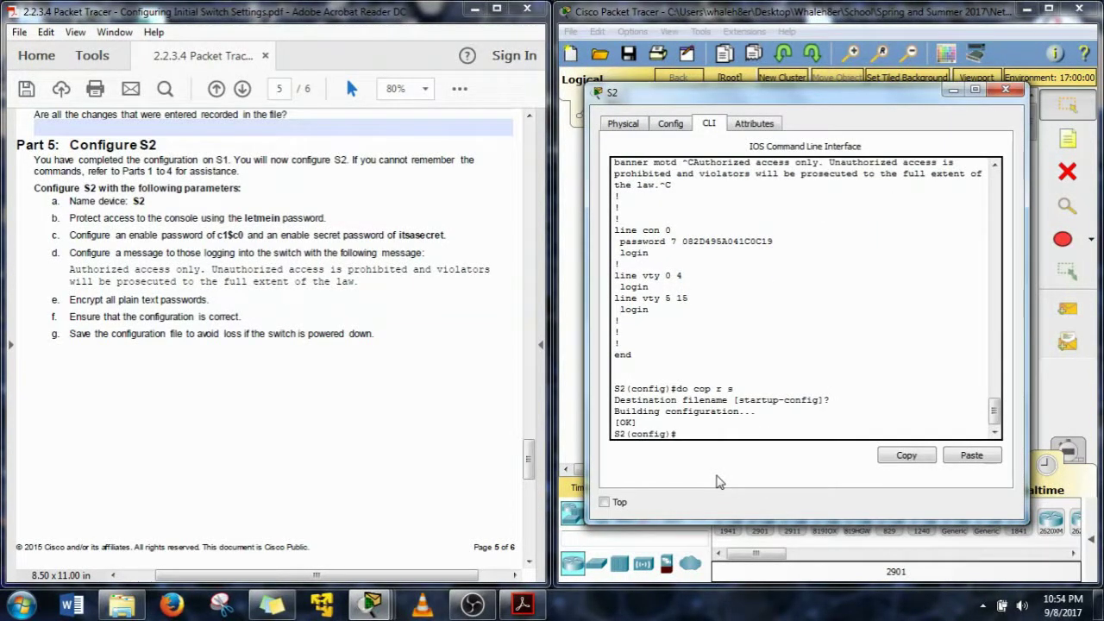